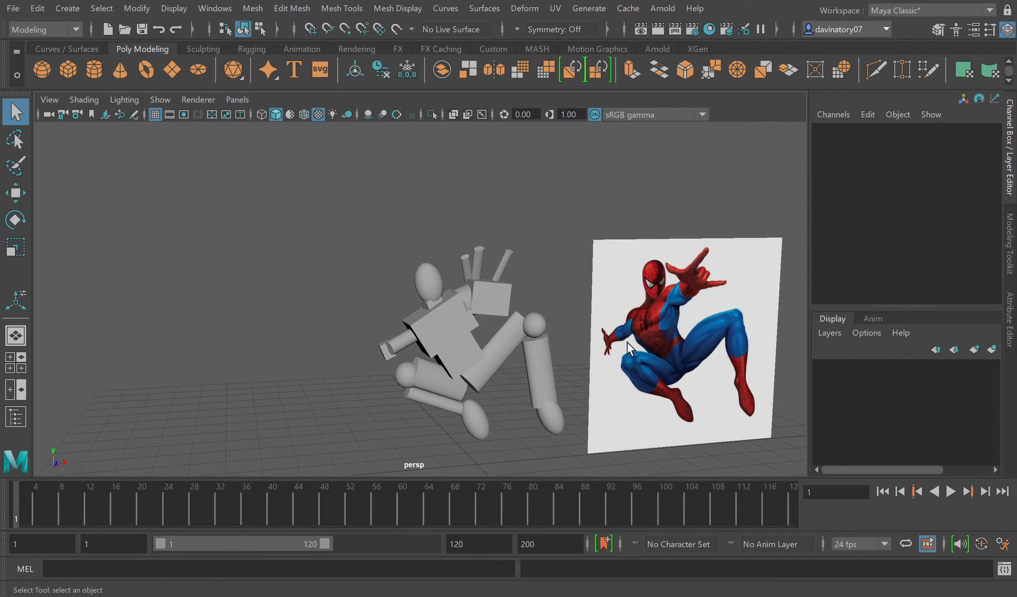
left_click(387, 354)
key("f")
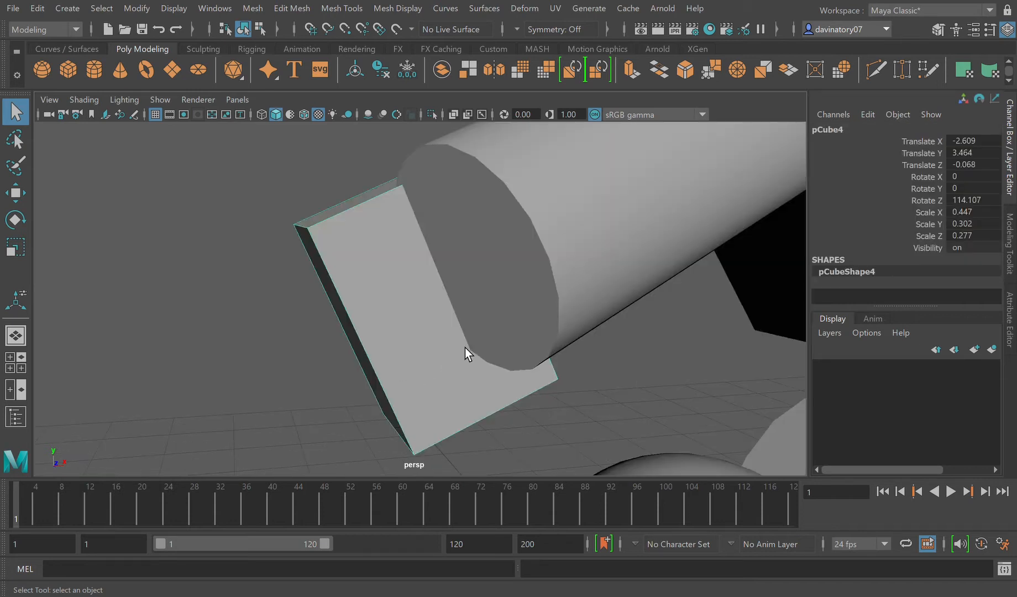
scroll(683, 290, "down", 15)
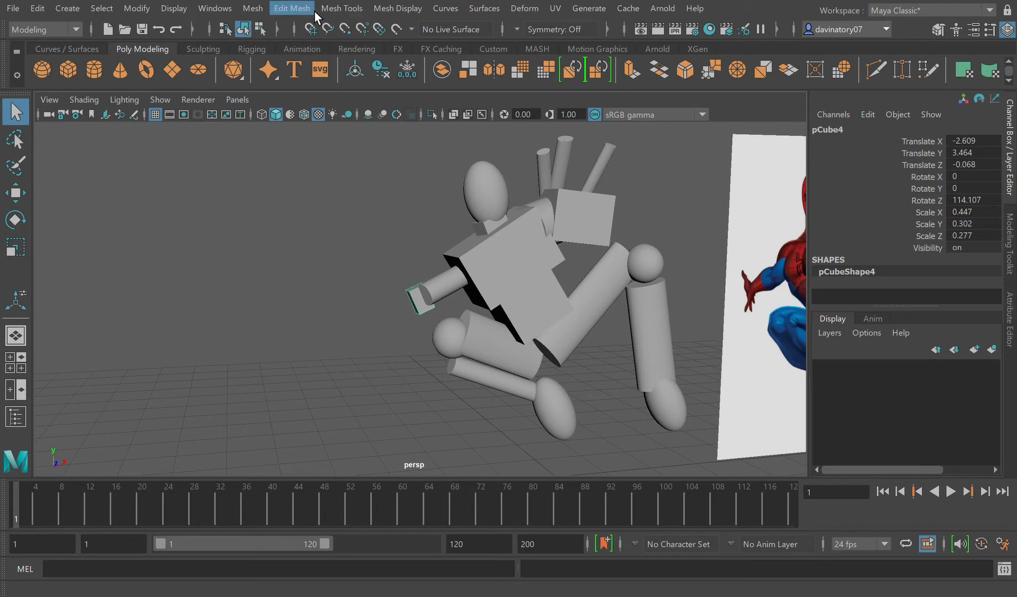
left_click(342, 8)
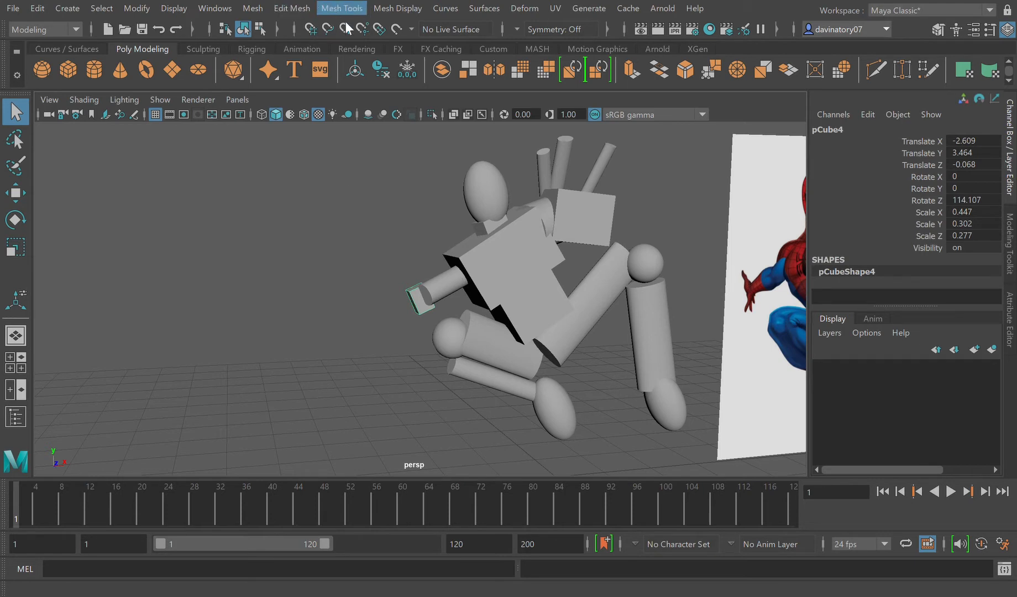
left_click(389, 122)
scroll(464, 271, "up", 8)
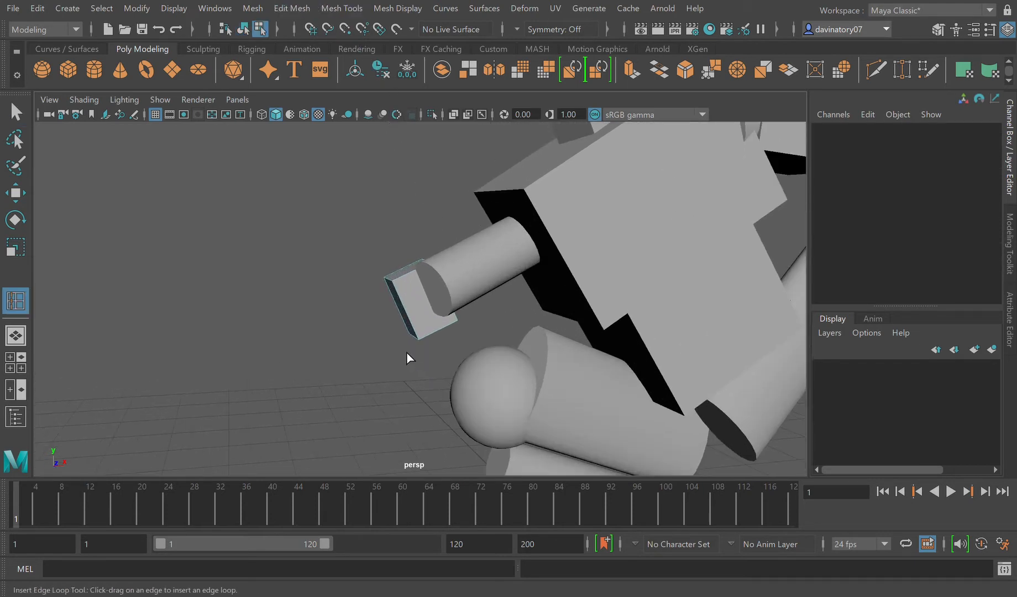
left_click(15, 112)
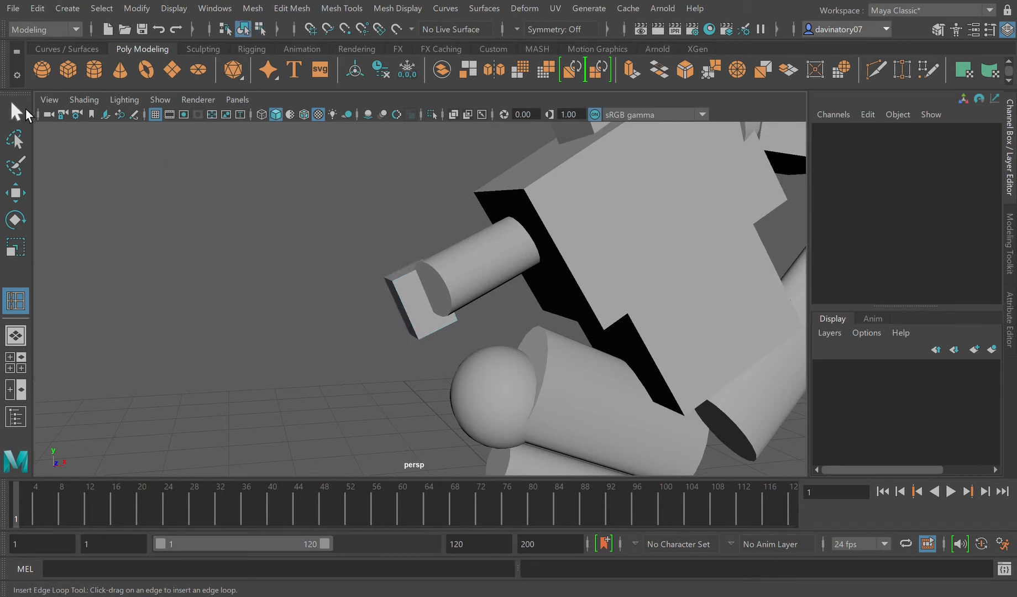
left_click(646, 228)
scroll(679, 271, "down", 6)
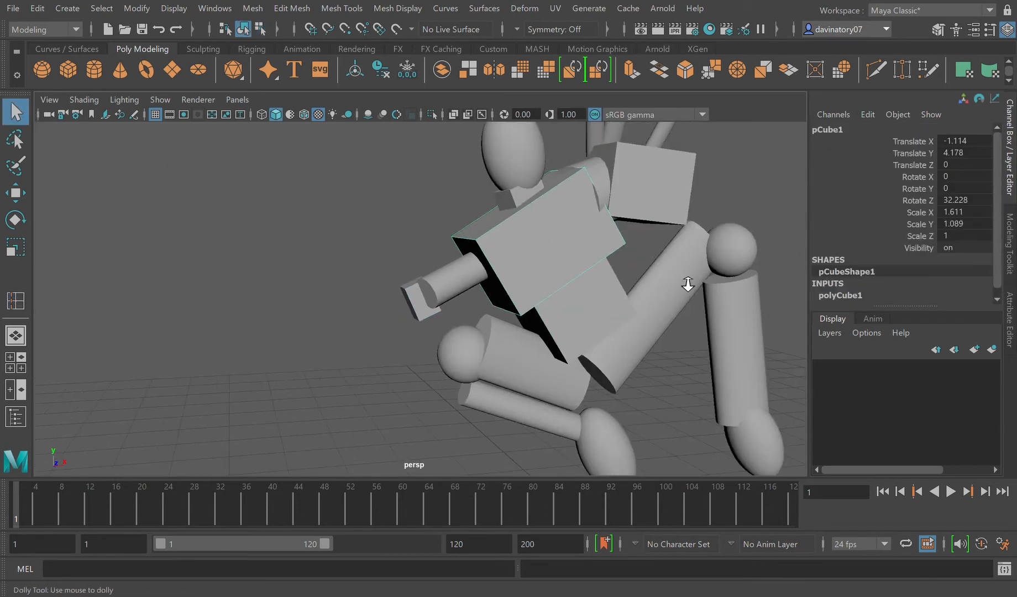
scroll(768, 272, "down", 2)
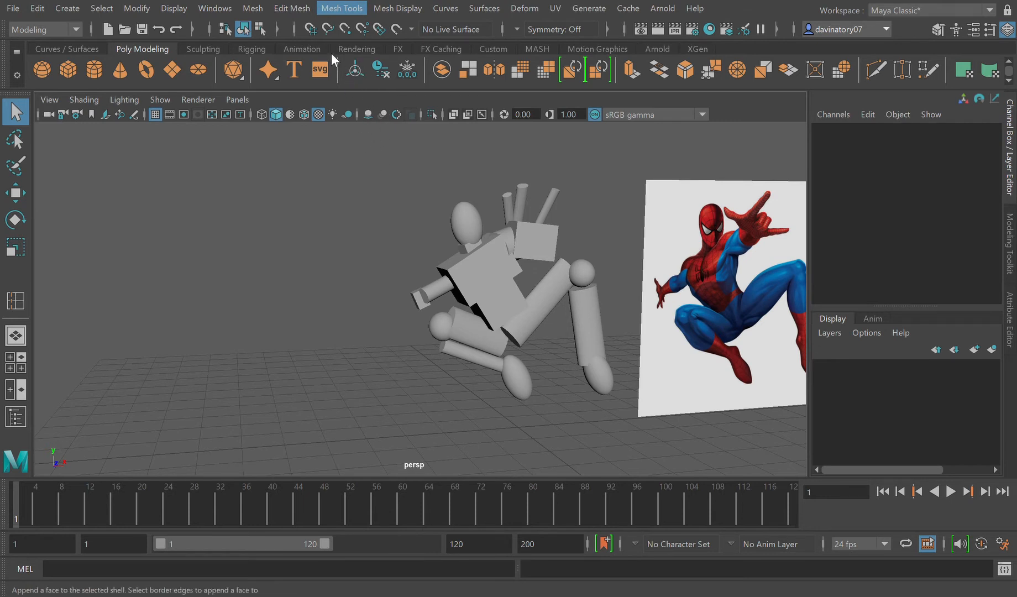
Step: Insert edge loops close to all four sides of the chest block and preview it smoothed
left_click(354, 10)
left_click(387, 120)
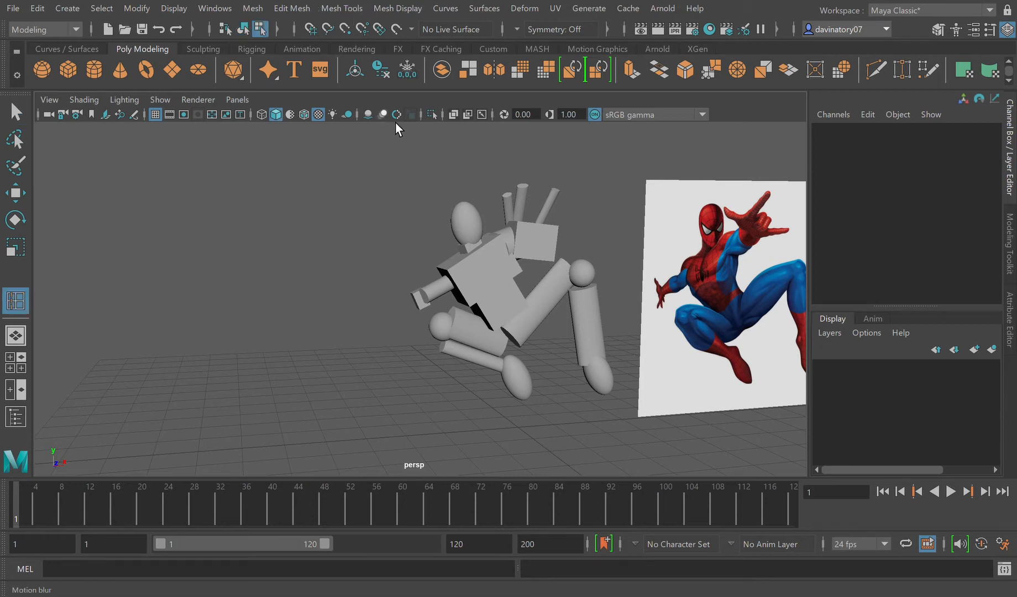
left_click(475, 273)
key("f")
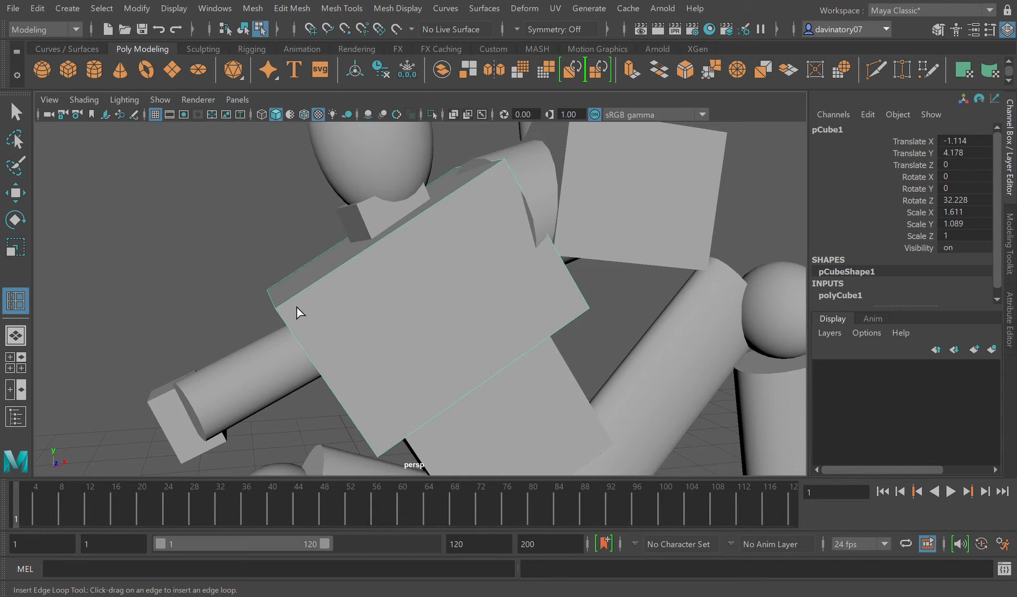
left_click_drag(297, 307, 292, 313)
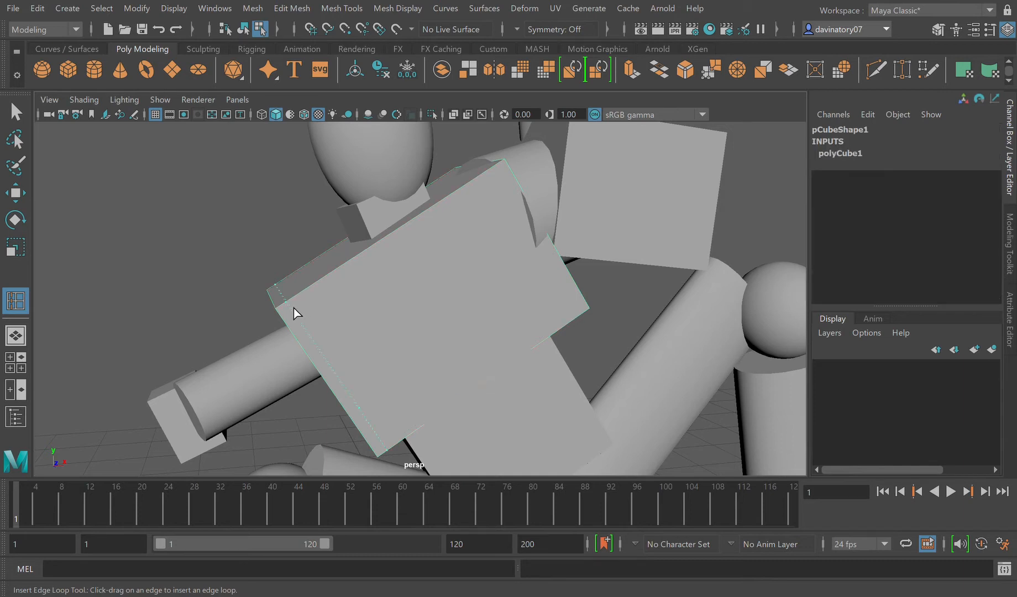
left_click(376, 453)
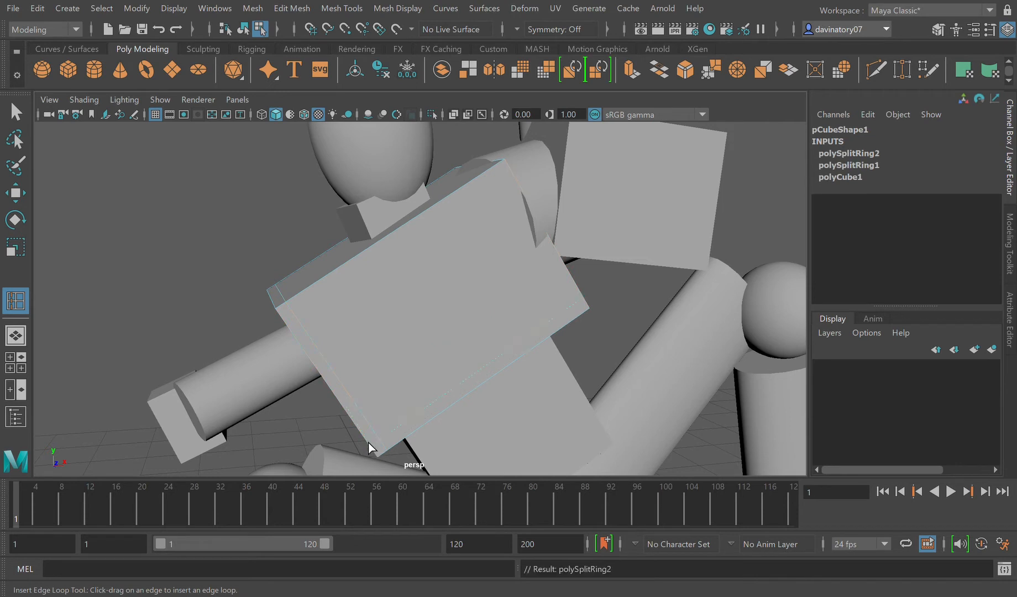
left_click(291, 323)
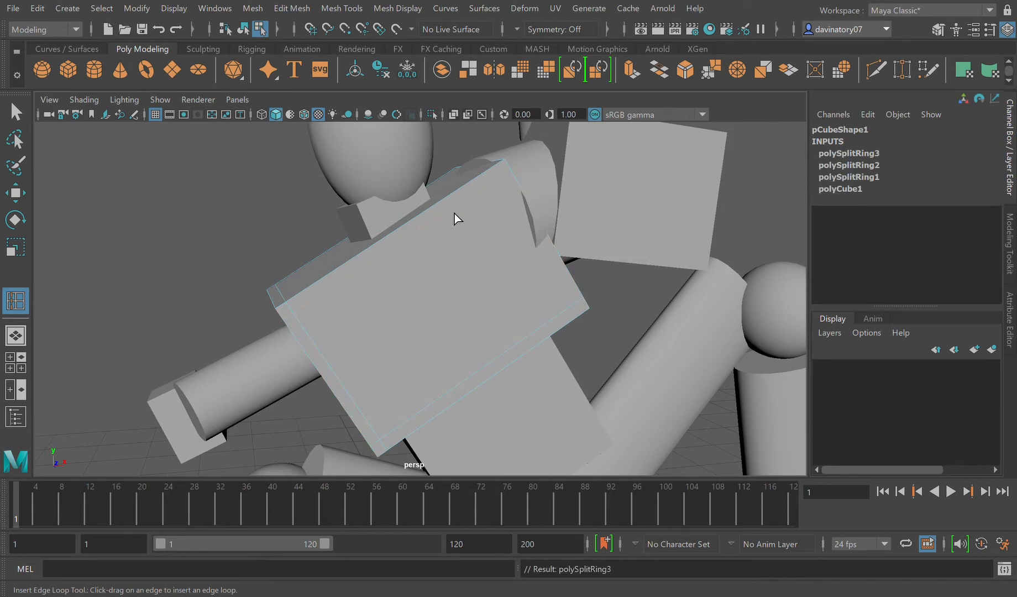
left_click_drag(499, 183, 499, 183)
key("2")
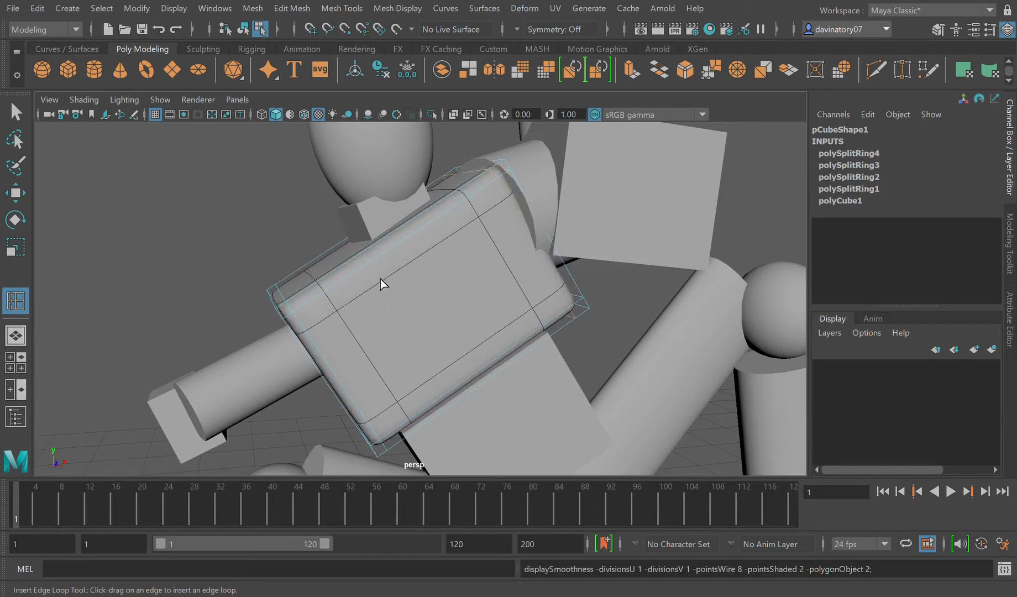
key("1")
Step: Insert two edge loops in the abdomen block, close to its upper edge and its left side edge
scroll(466, 399, "down", 10)
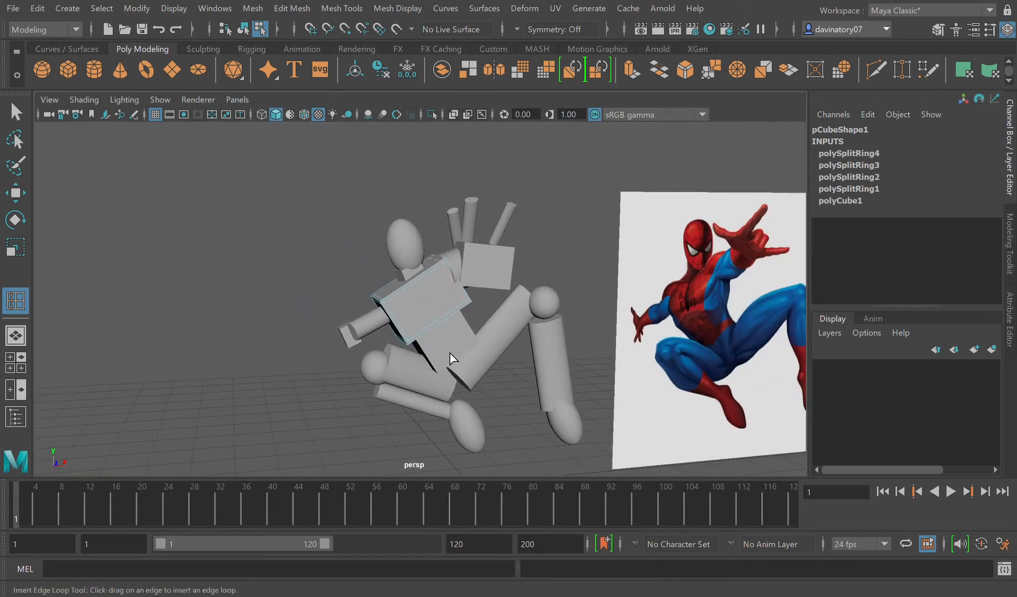
scroll(448, 351, "up", 5)
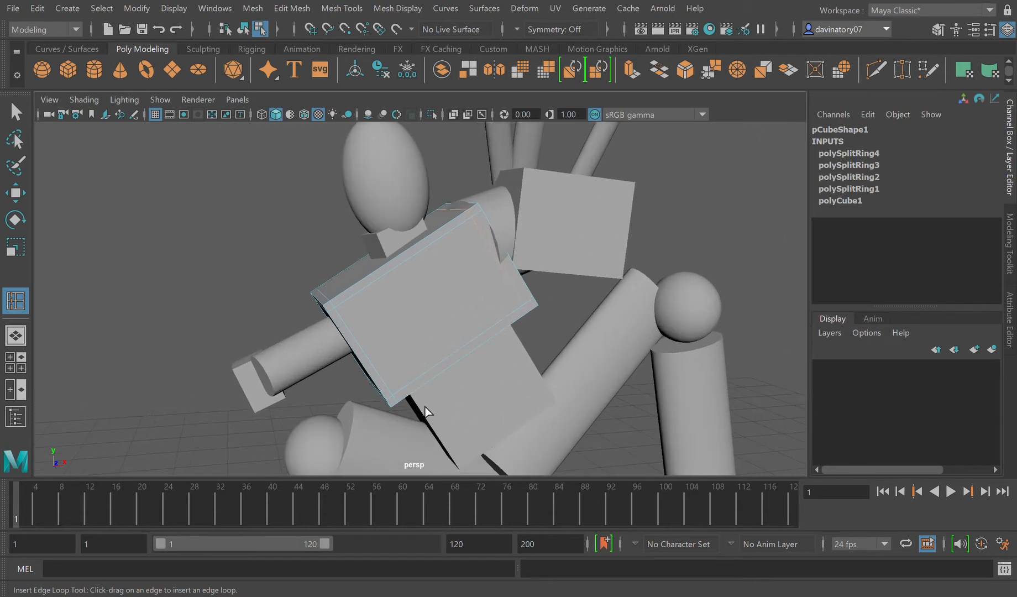
left_click(426, 408)
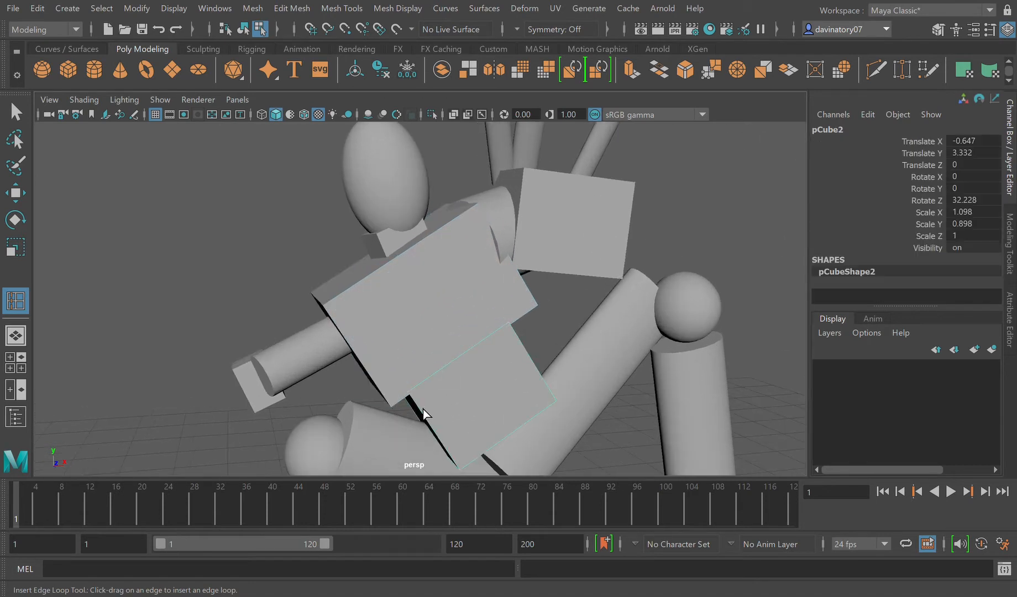
left_click_drag(426, 407, 423, 410)
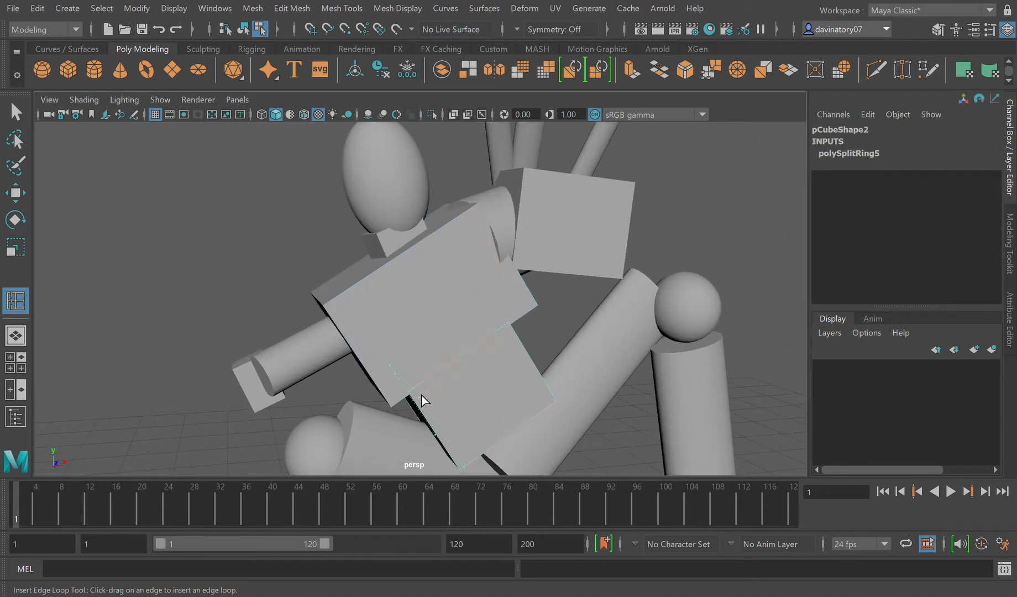
left_click(421, 399)
left_click_drag(496, 347, 510, 336)
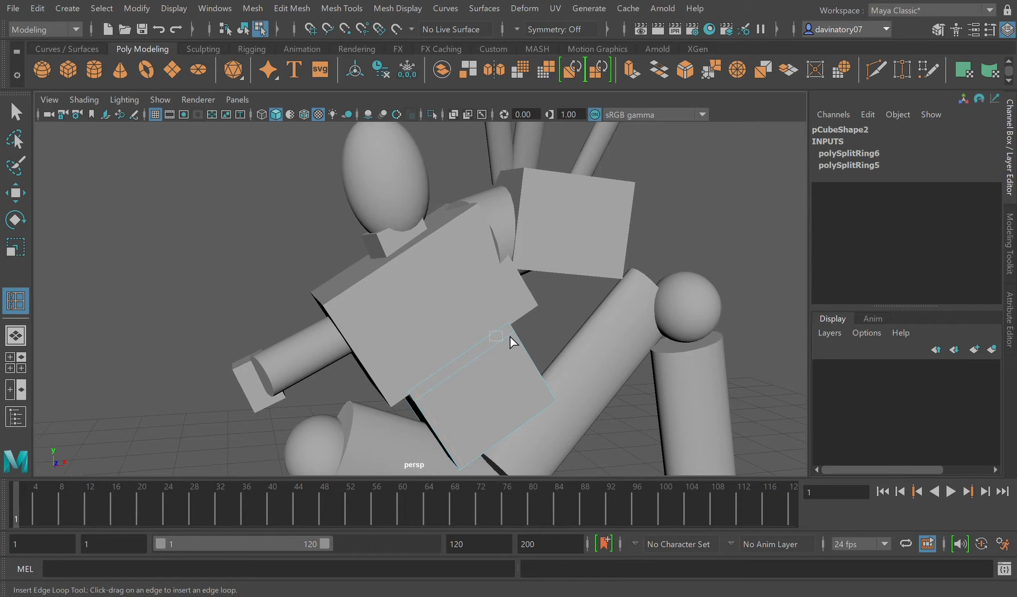
left_click(510, 336)
left_click(510, 336)
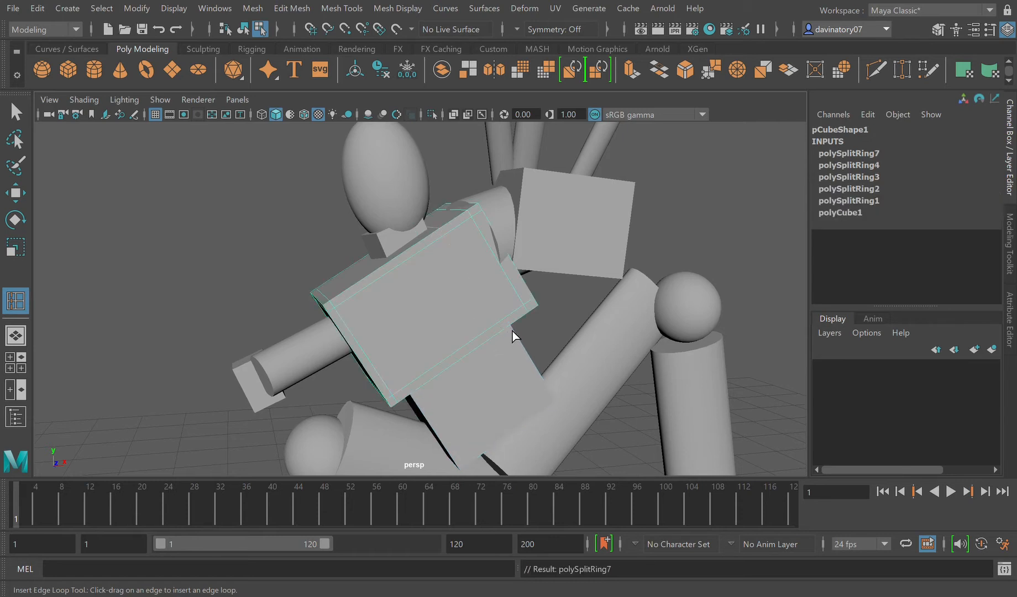
key("ctrl+z")
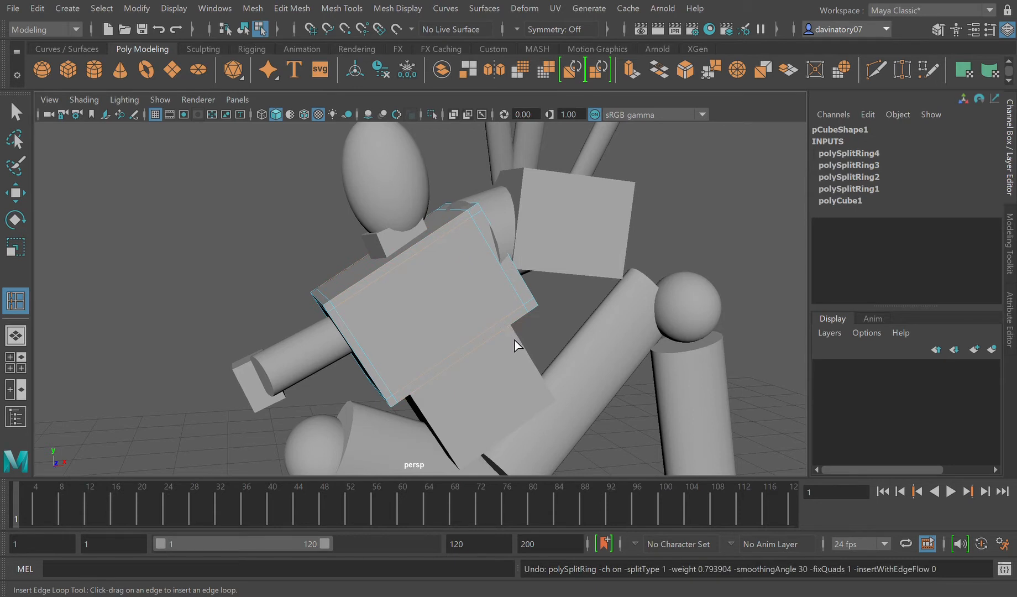
Step: Insert edge loops close to the two remaining sides of the abdomen block
left_click(517, 337)
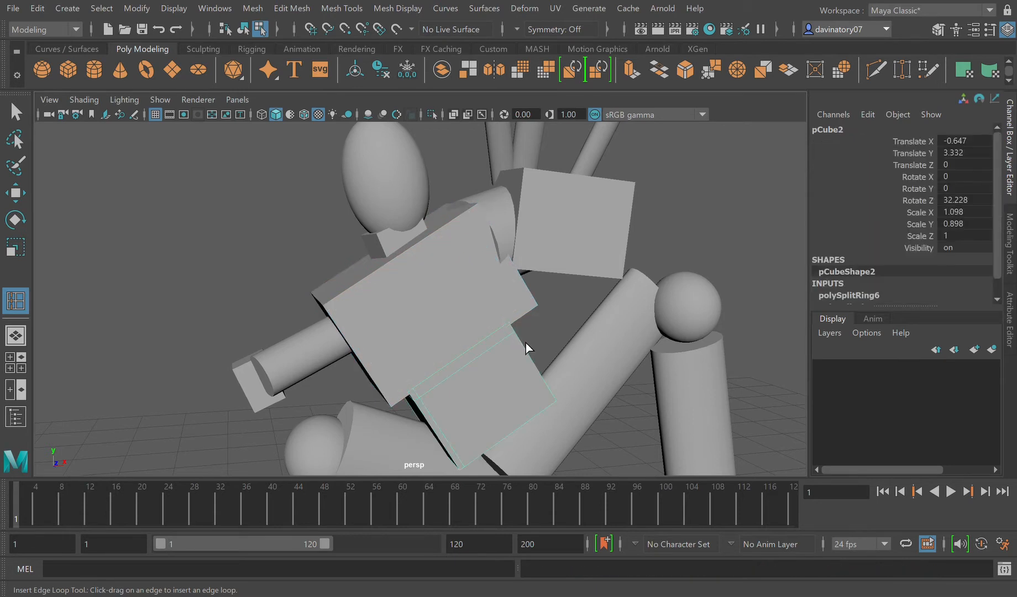
left_click(558, 399)
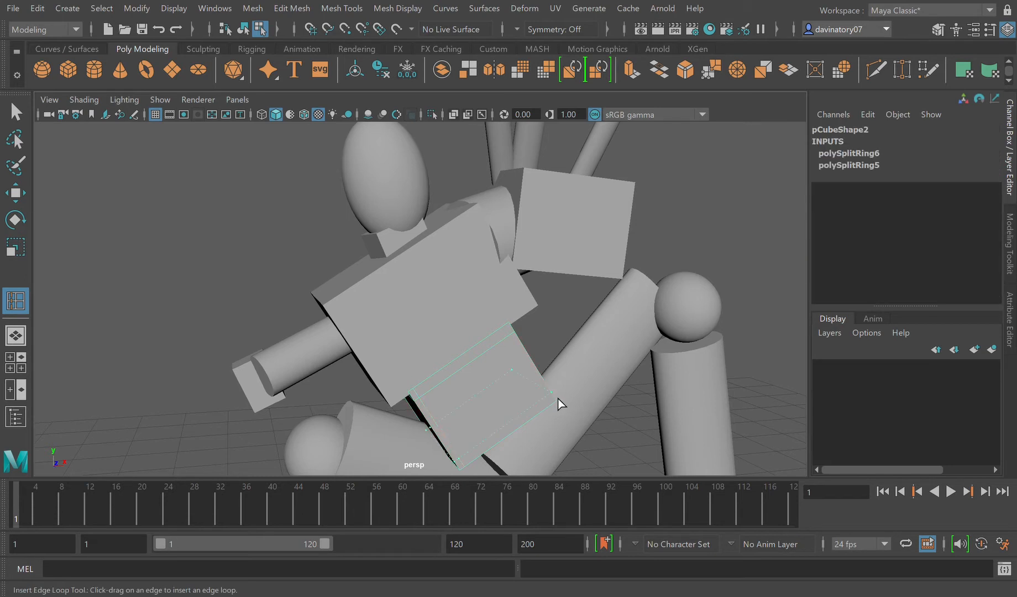
left_click(509, 339)
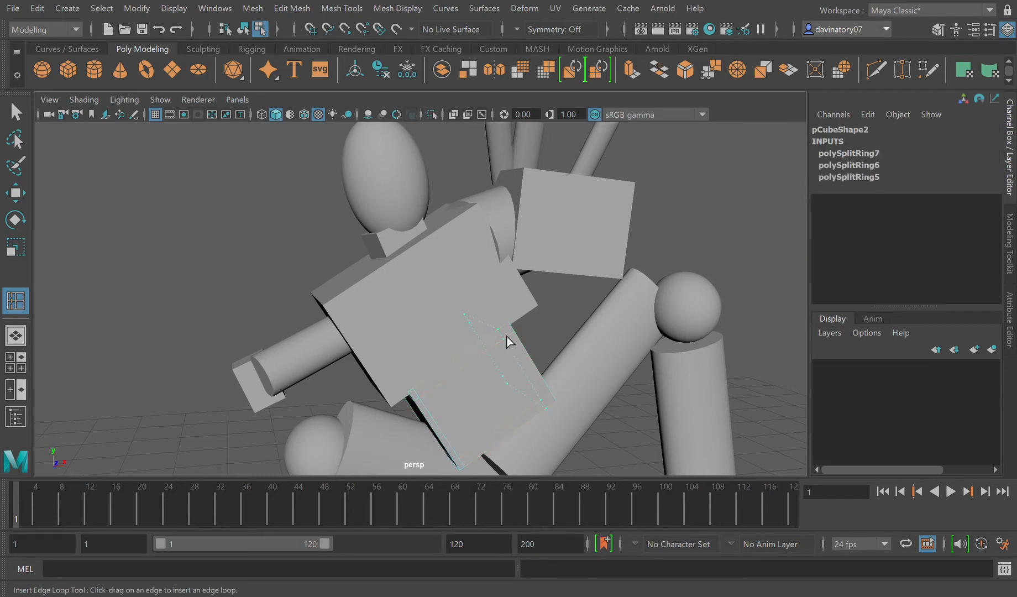
Step: Preview the chest and abdomen blocks smoothed, and return to object selection with the chest block selected
left_click(437, 317)
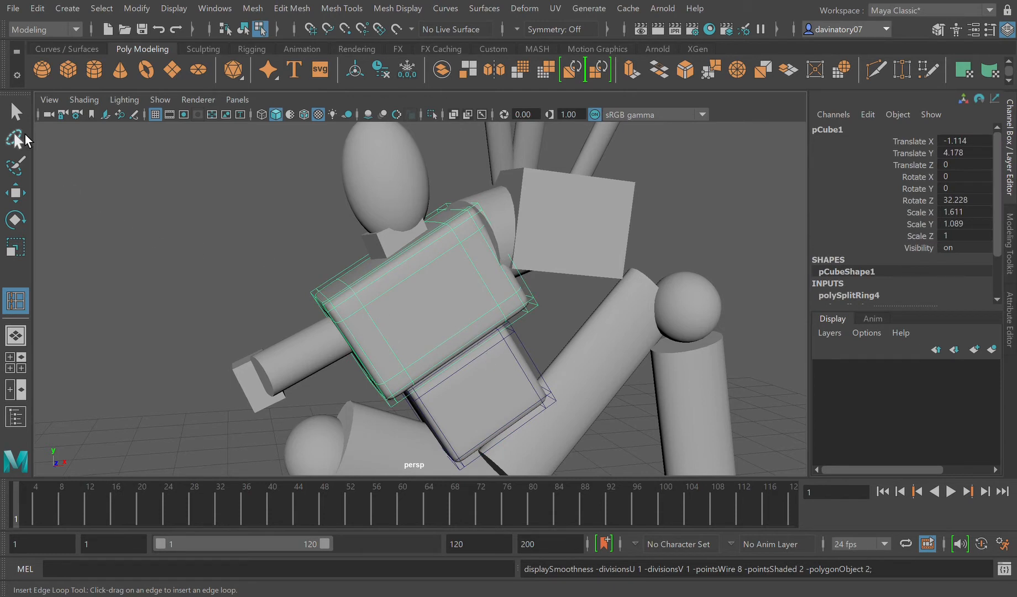
key("q")
key("F10")
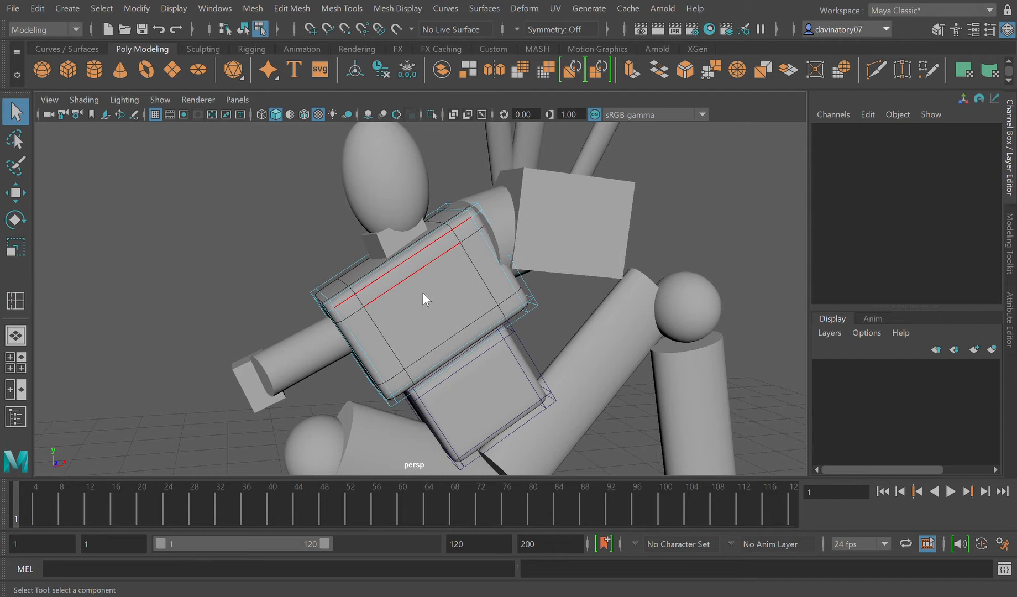
key("F8")
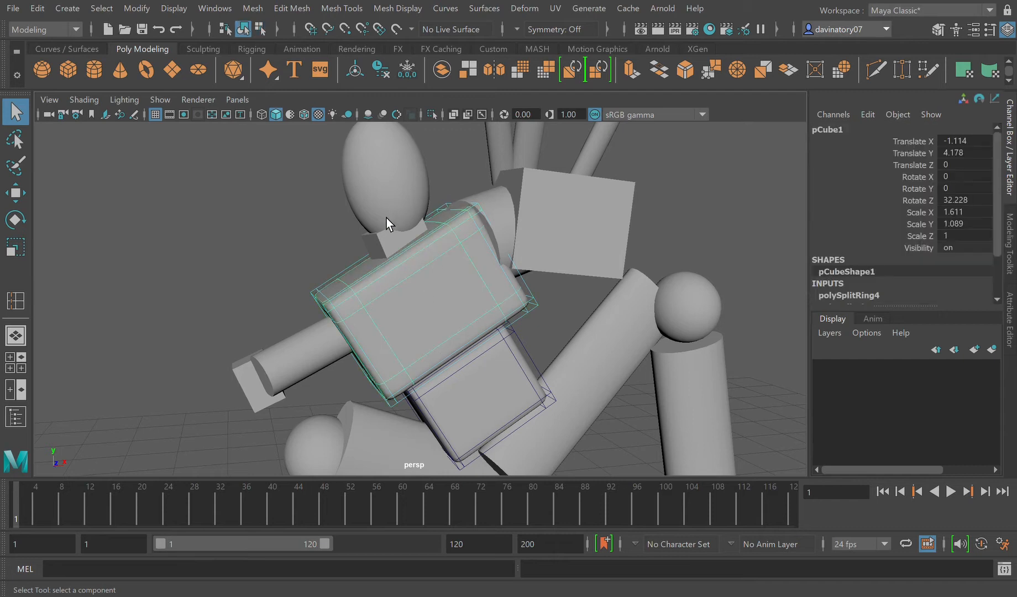
Step: Move the abdomen block up against the chest block, to about -0.691 in X and 3.454 in Y
left_click(17, 192)
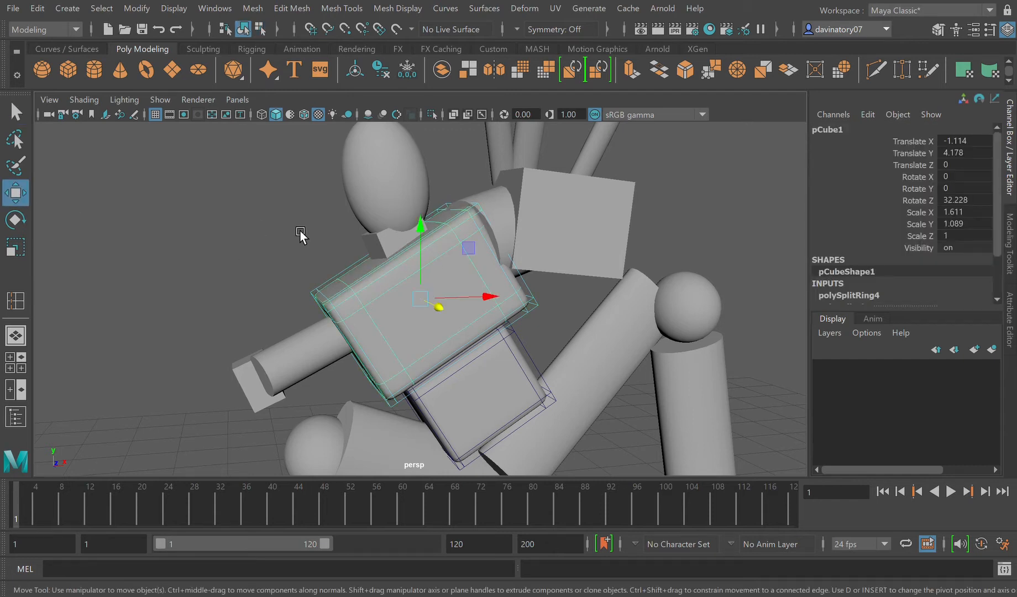
left_click(490, 389)
left_click_drag(481, 363, 472, 344)
left_click_drag(527, 370, 520, 368)
Step: Widen the abdomen block by scaling it along X to about 1.226, and deselect it
scroll(526, 390, "down", 2)
scroll(525, 392, "down", 3)
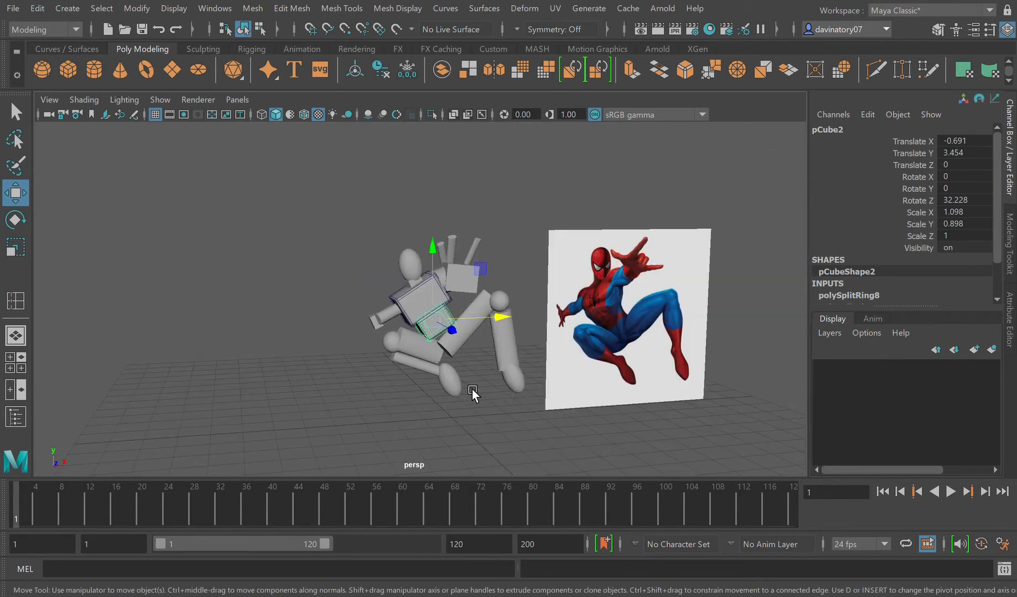
scroll(469, 389, "up", 1)
left_click(16, 248)
left_click_drag(490, 302, 498, 302)
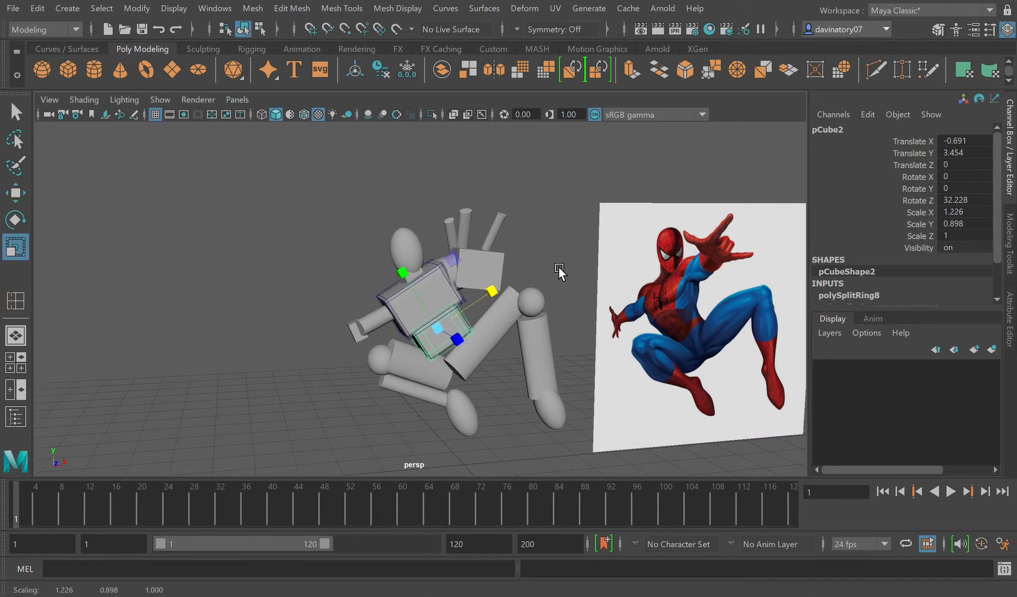
left_click(510, 257)
left_click(17, 113)
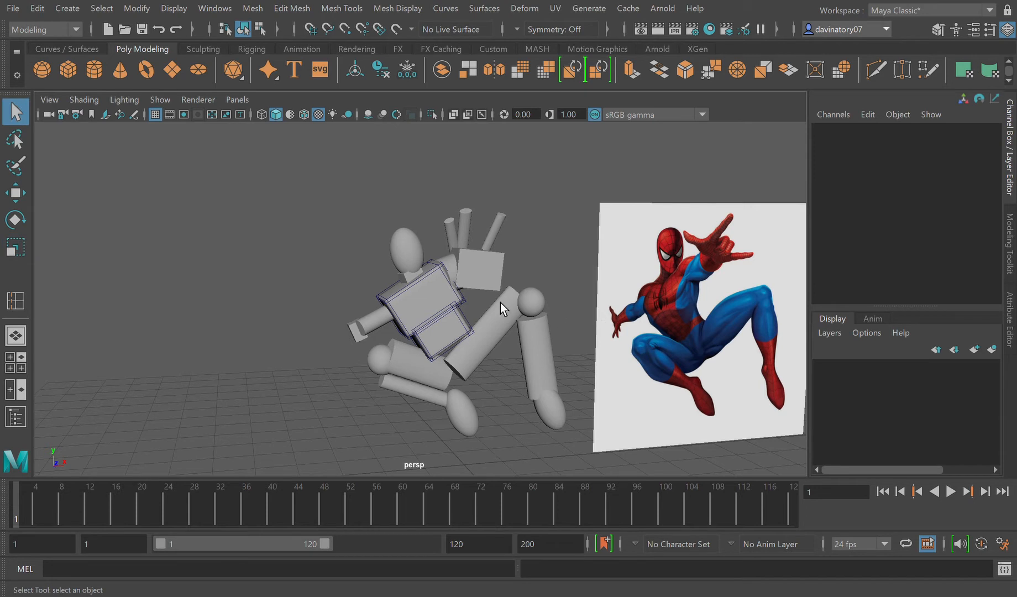
Step: Turn off the smooth preview on the chest and abdomen blocks and deselect everything
left_click(423, 290)
key("1")
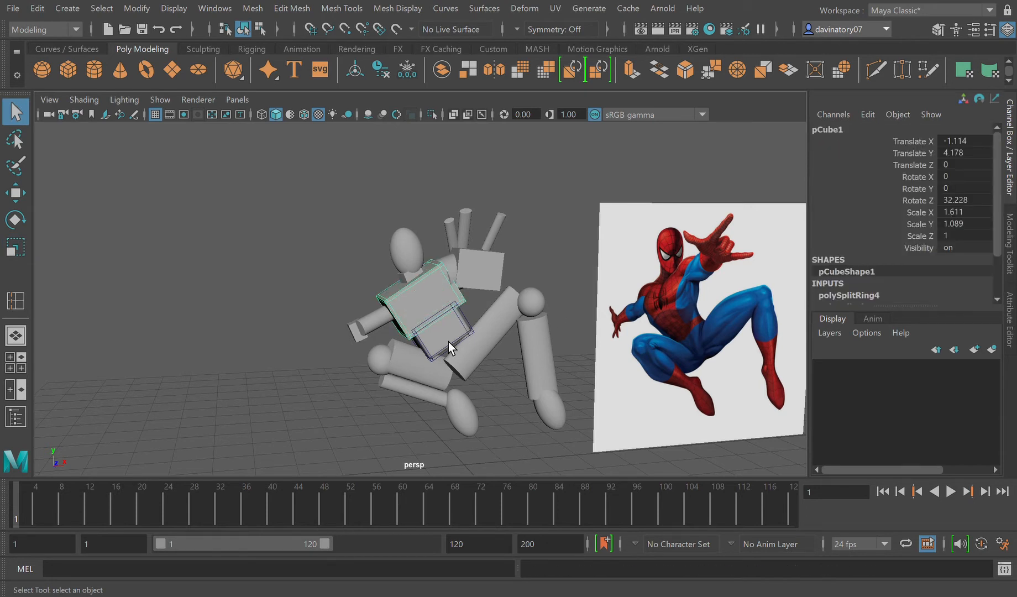
scroll(486, 376, "down", 3)
left_click(508, 413)
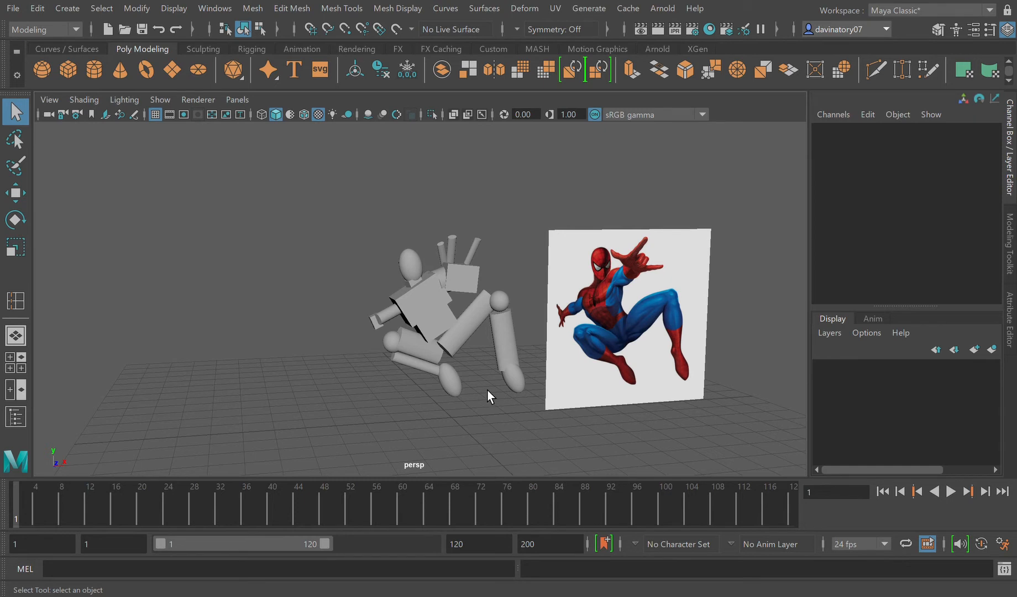
Step: Rotate the raised hand's palm block around X to about 25.762
scroll(487, 389, "up", 2)
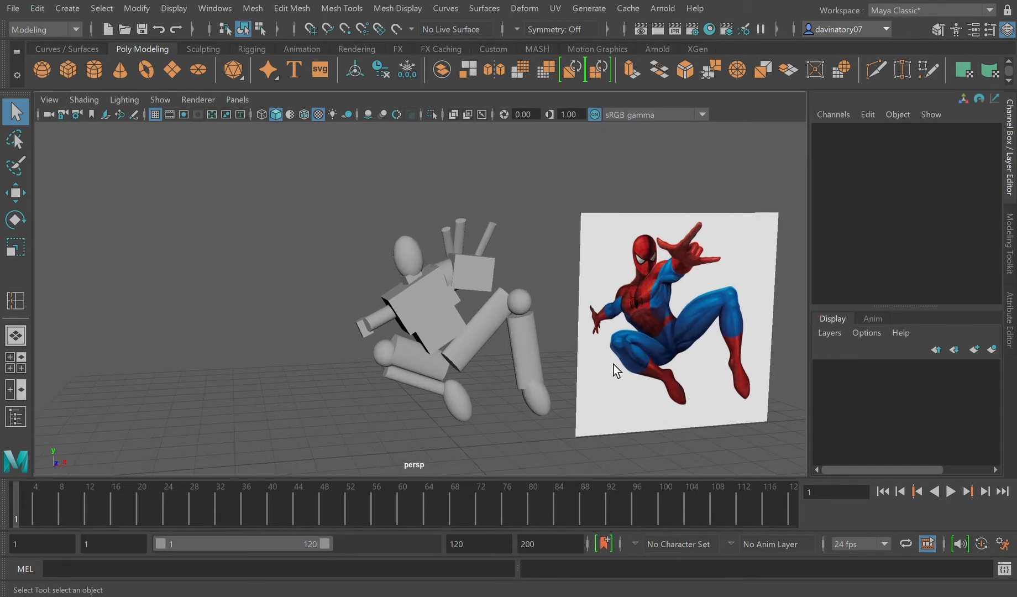
left_click(480, 287)
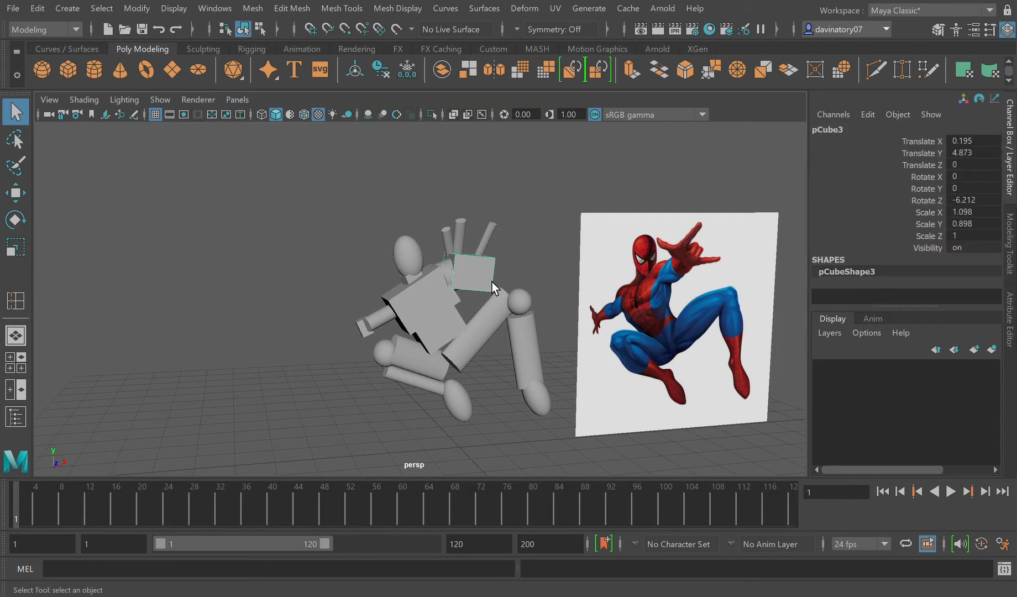
key("f")
scroll(480, 294, "down", 3)
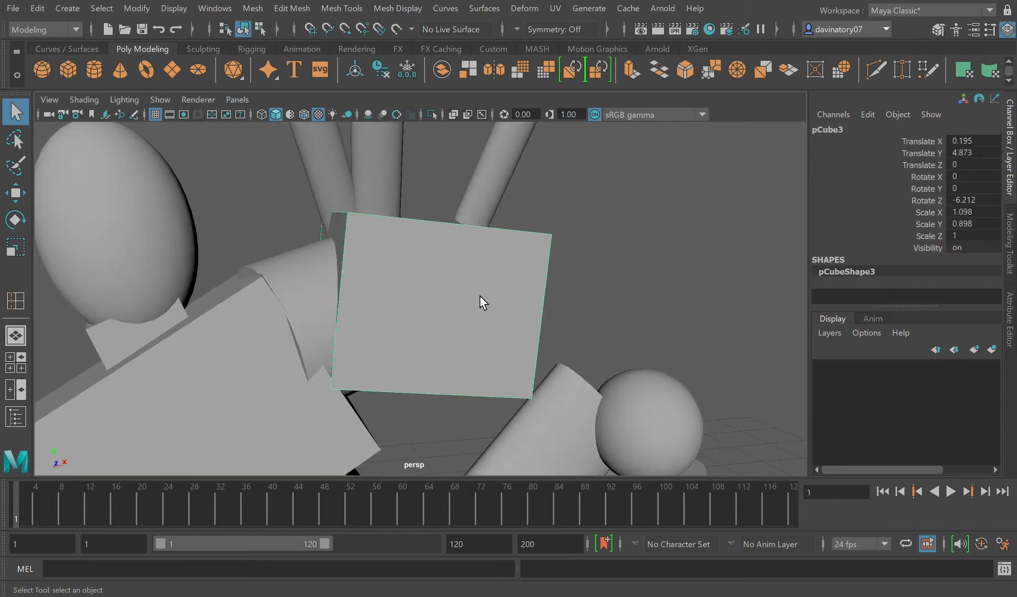
key("e")
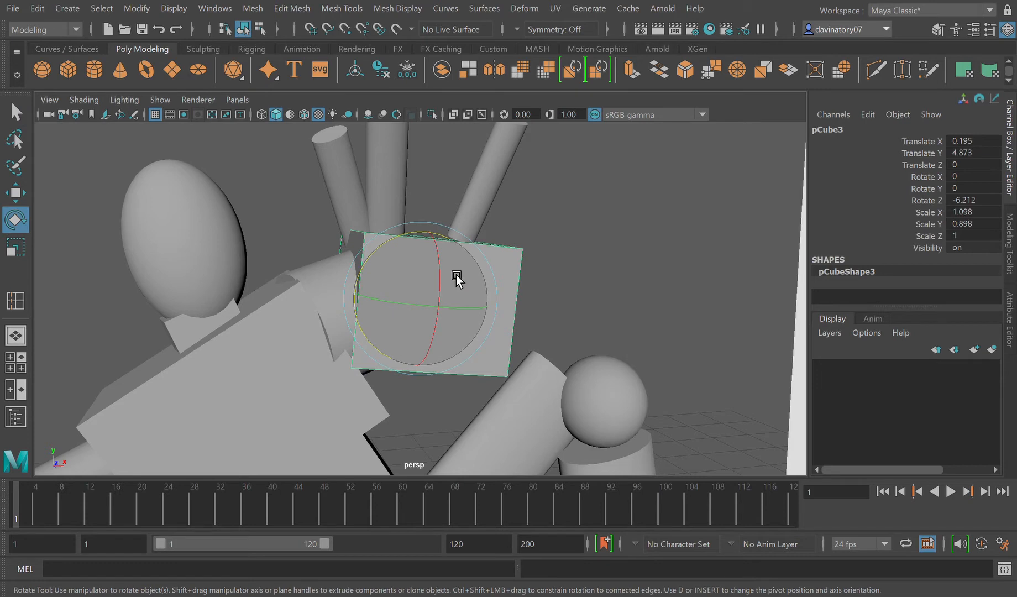
left_click_drag(452, 271, 445, 304)
Step: Shift the raised hand's middle finger cylinder slightly along X on the palm block, and select the finger cylinder beside it
left_click(392, 188)
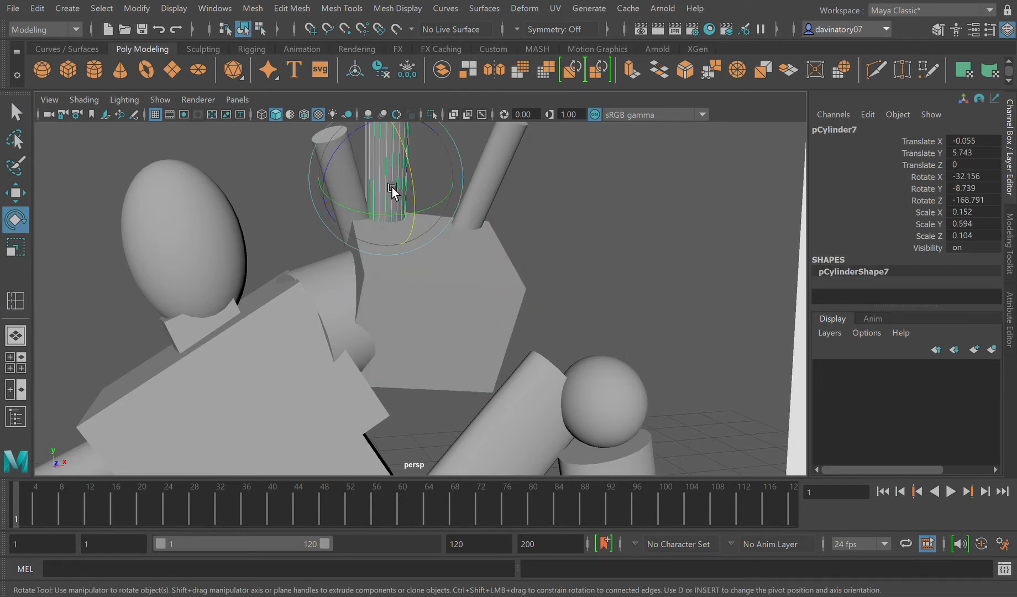
left_click(17, 191)
left_click_drag(433, 183, 414, 181)
left_click(479, 196)
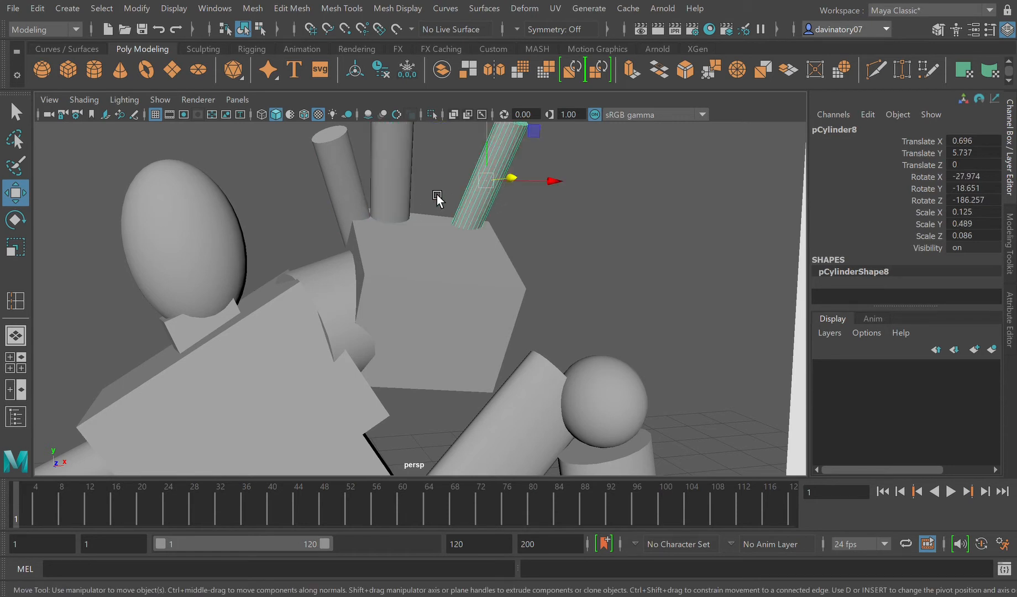
scroll(395, 239, "down", 3)
scroll(395, 239, "down", 3)
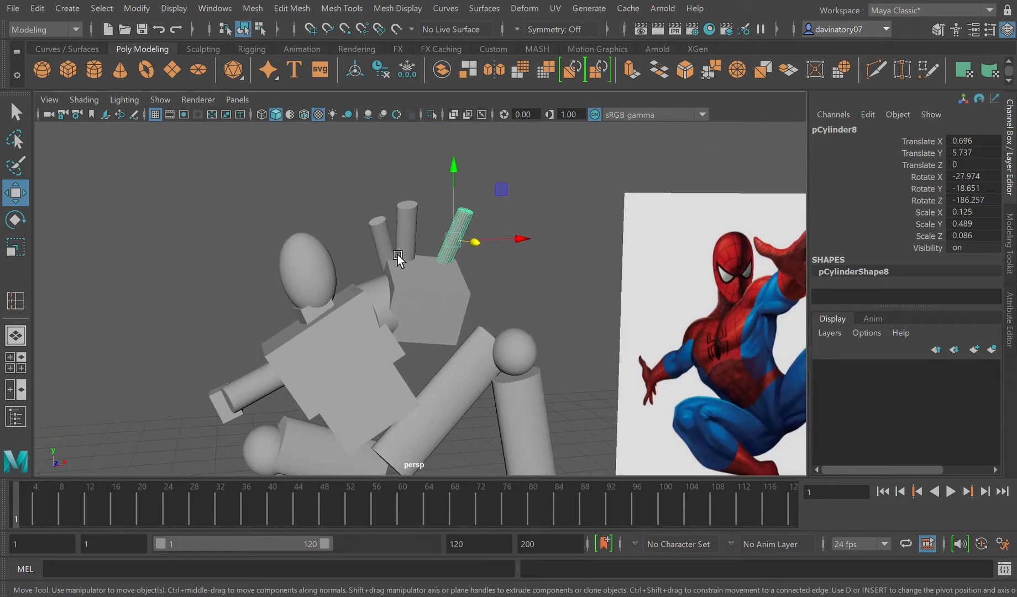
Step: Insert four edge loops on the raised hand's palm block, one close to each side edge and each front-face edge
left_click(417, 295)
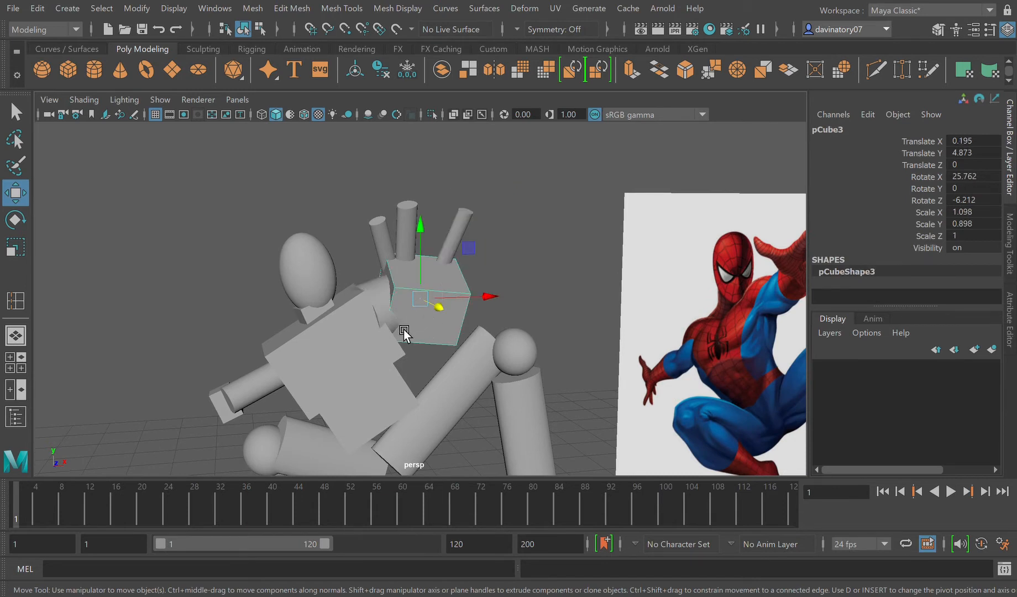
left_click_drag(605, 316, 704, 286, "alt")
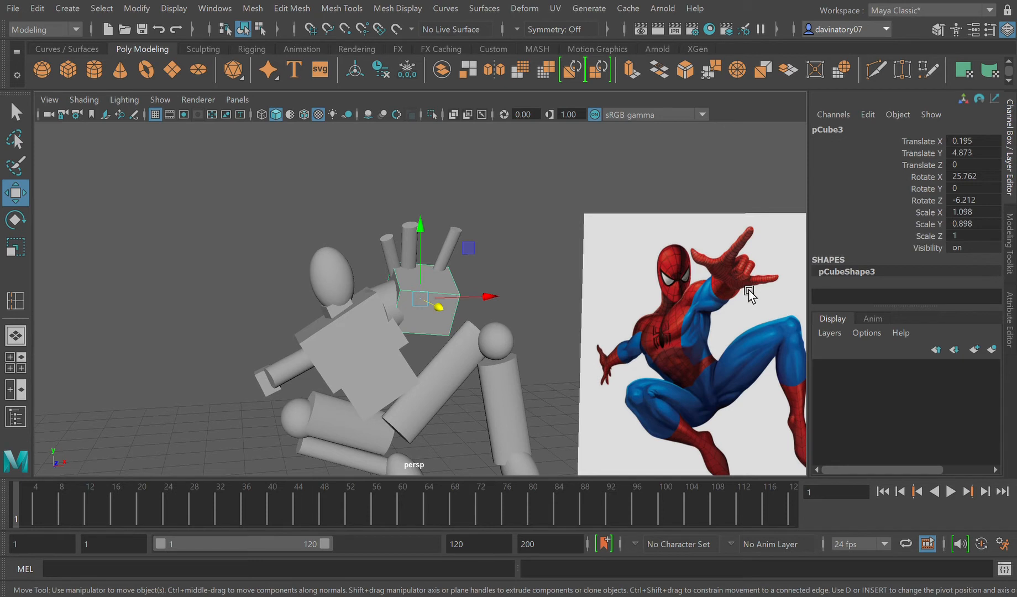
scroll(422, 332, "up", 5)
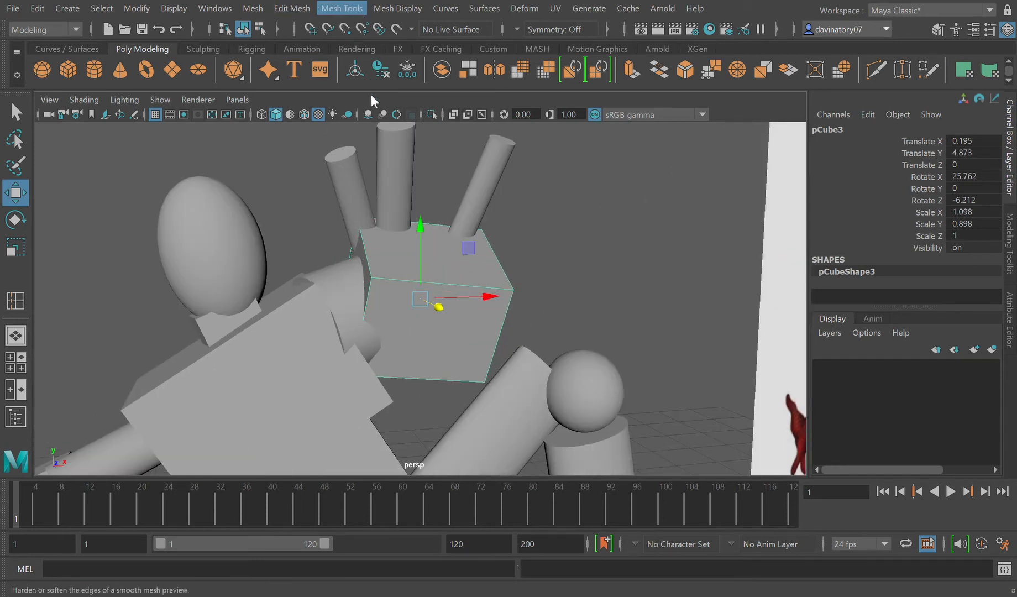
left_click(375, 119)
left_click_drag(391, 285, 389, 290)
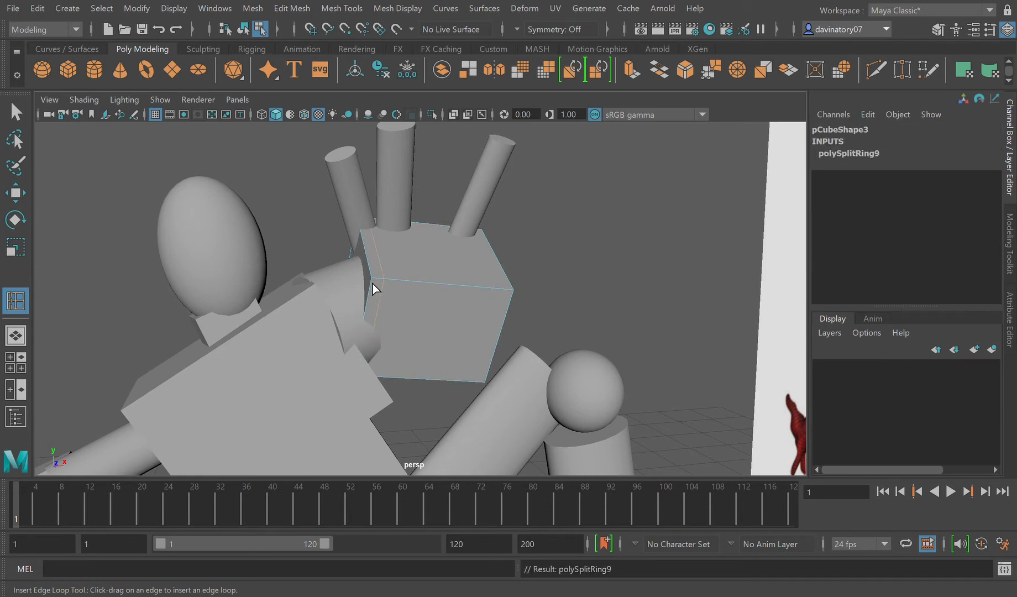
left_click(379, 293)
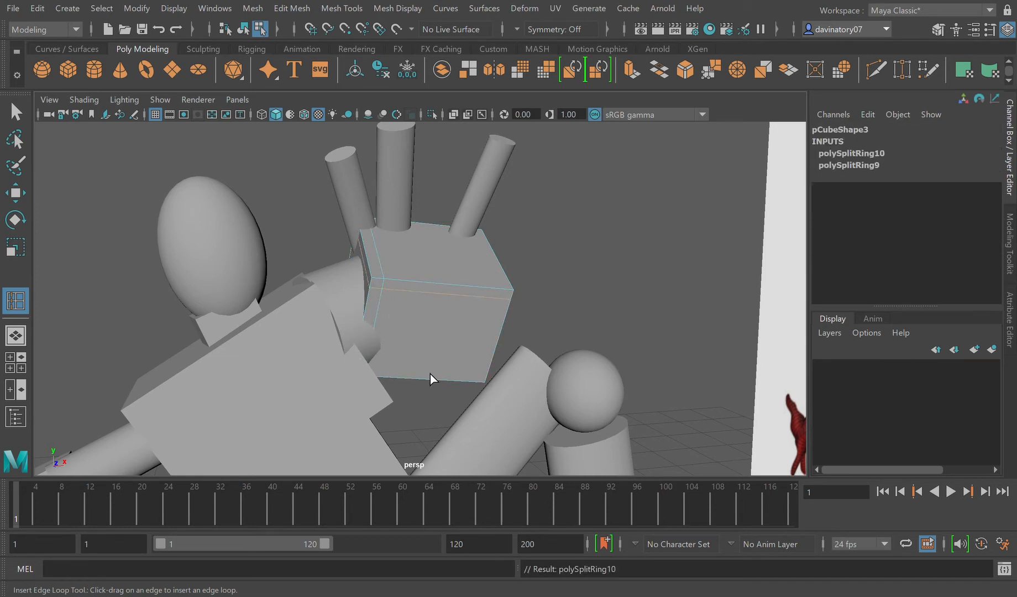
left_click(493, 379)
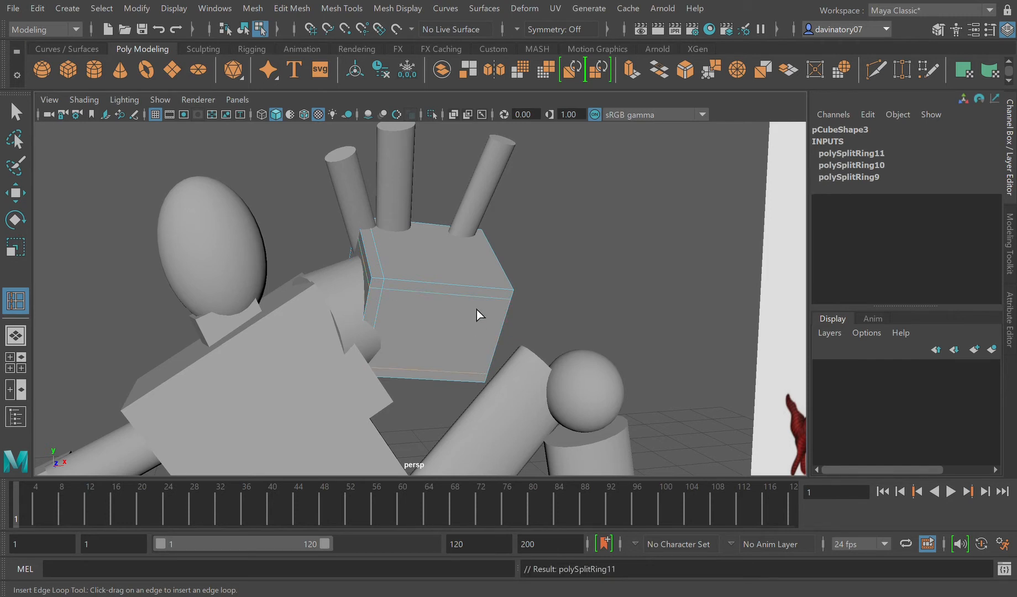
left_click(504, 297)
Step: Preview the palm block smoothed, turn the preview off, and return to object selection with the block selected
key("2")
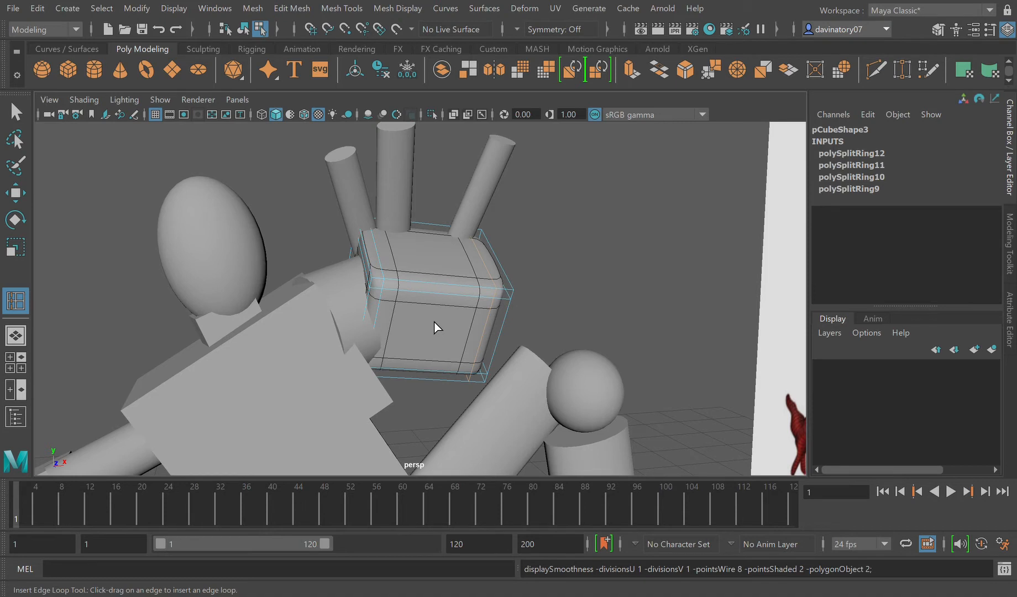
key("1")
left_click(592, 260)
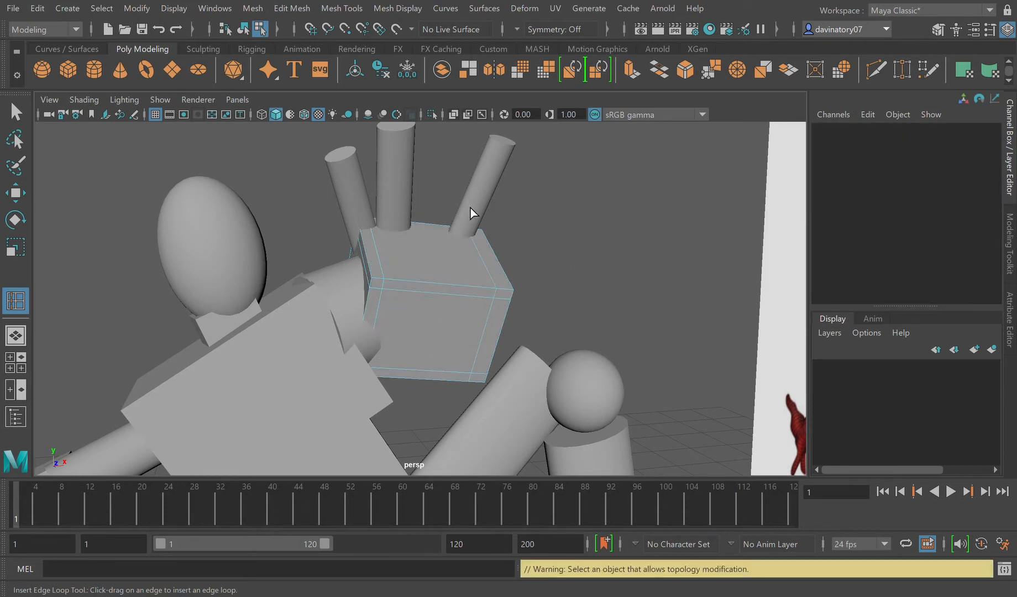
left_click(15, 112)
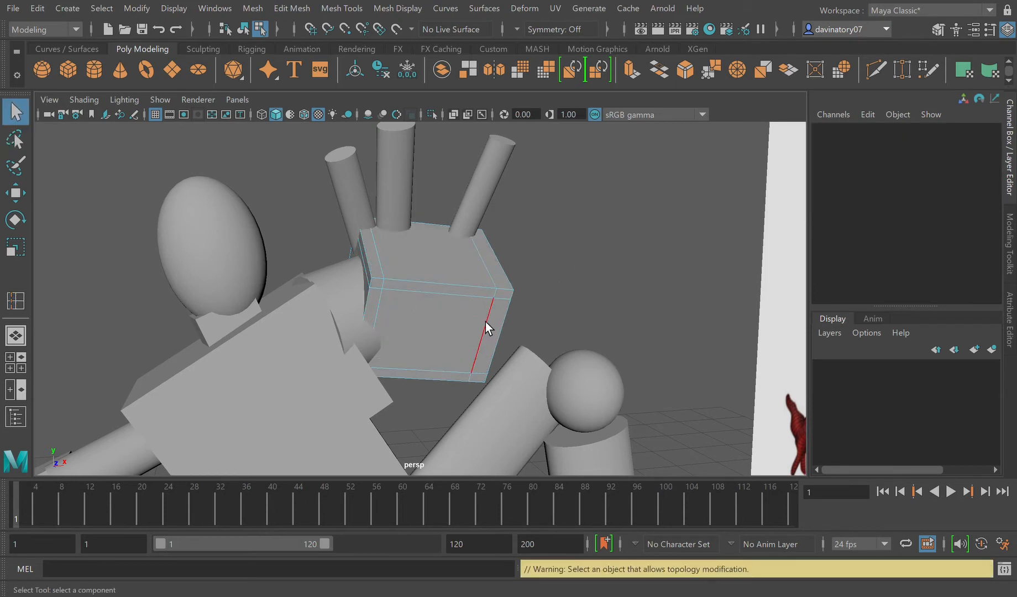
key("F8")
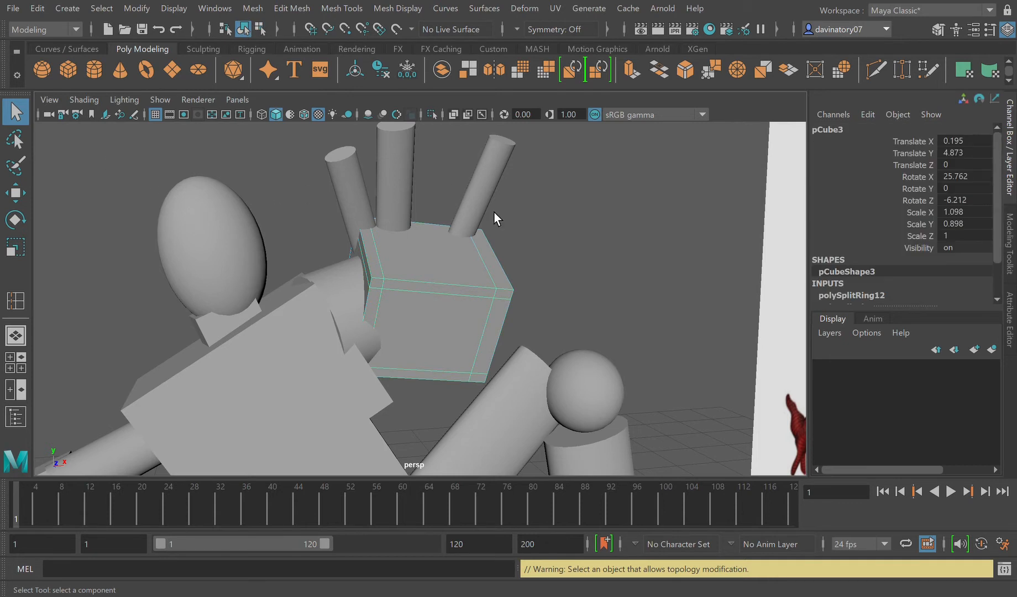
Step: Insert an edge loop across the middle of the palm block's width and return to object selection
scroll(572, 276, "down", 6)
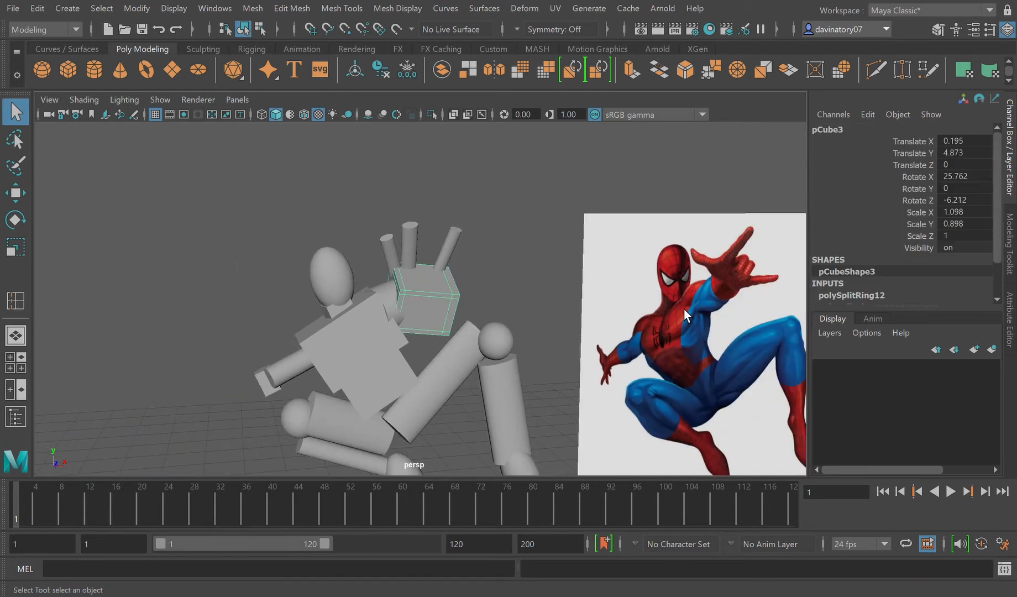
scroll(434, 319, "up", 8)
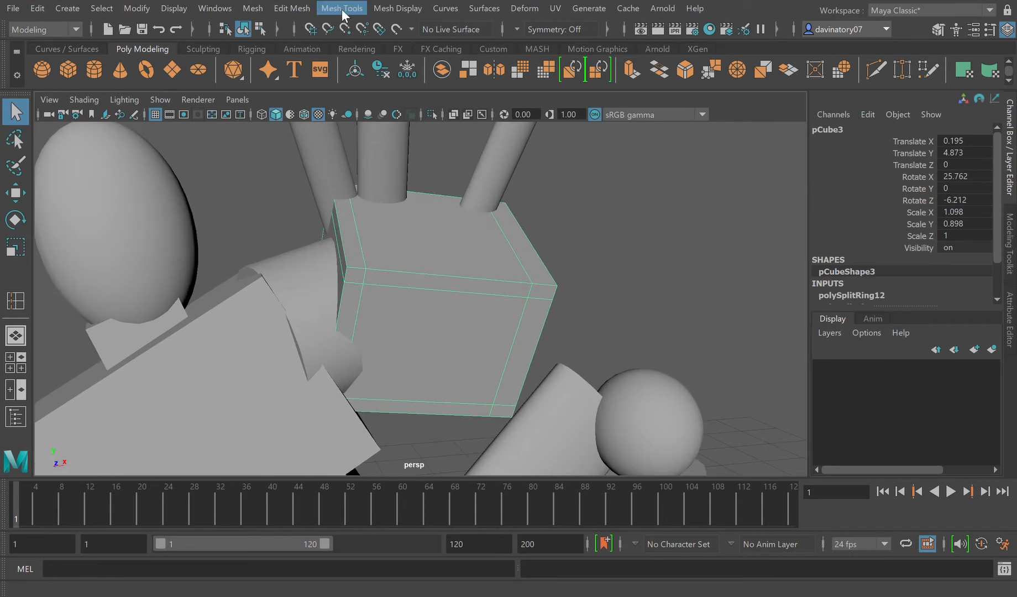
left_click(392, 116)
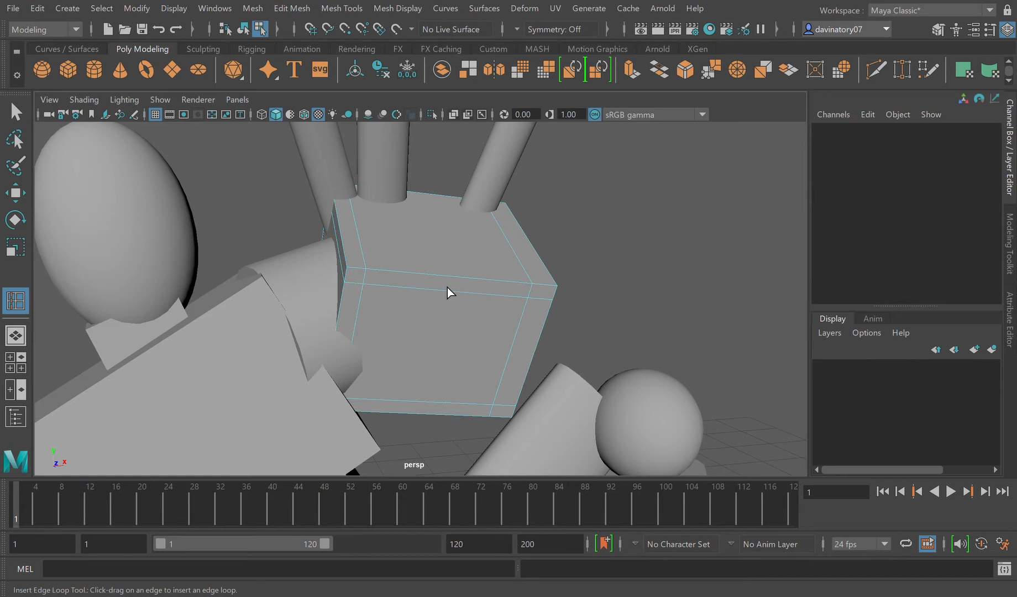
left_click(450, 283)
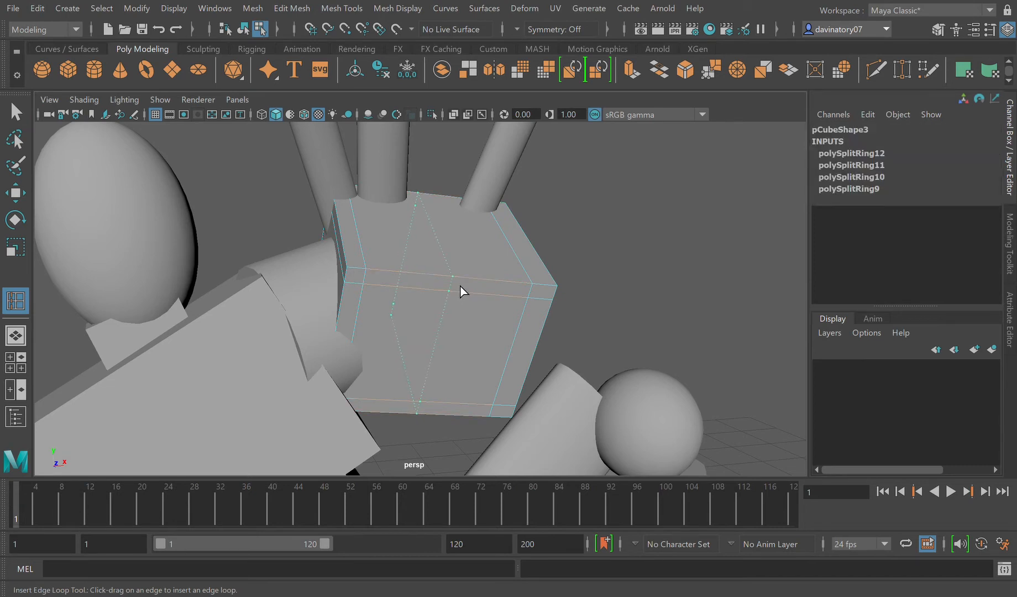
left_click(460, 292)
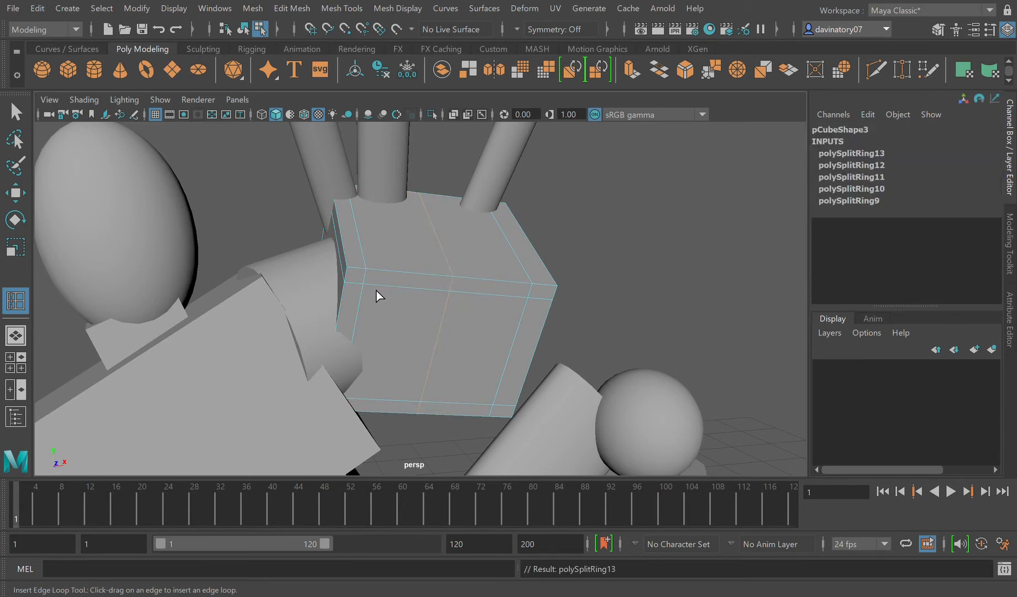
left_click(479, 197)
left_click(16, 112)
left_click(481, 316)
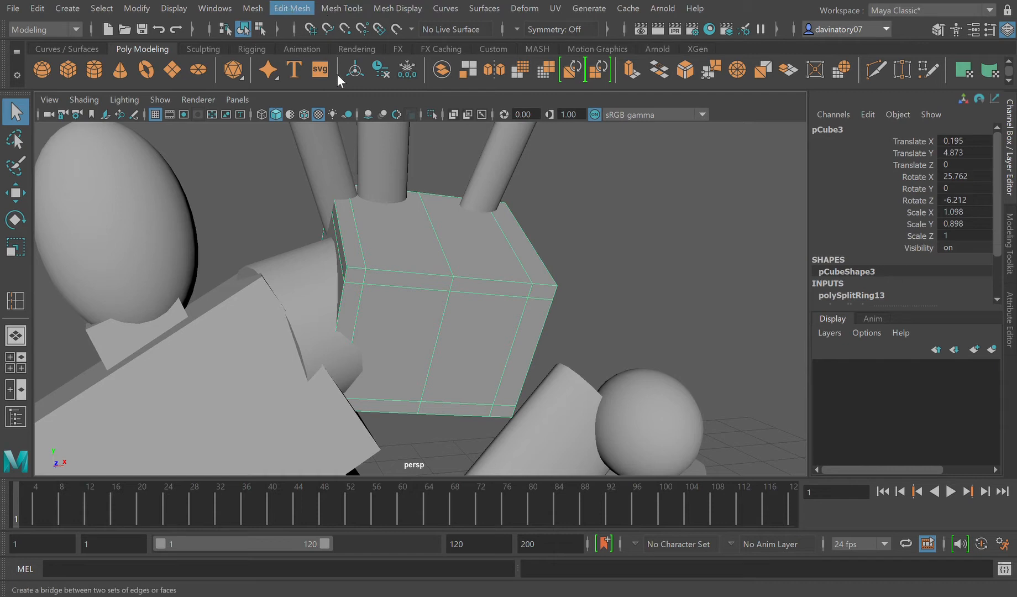
left_click(344, 156)
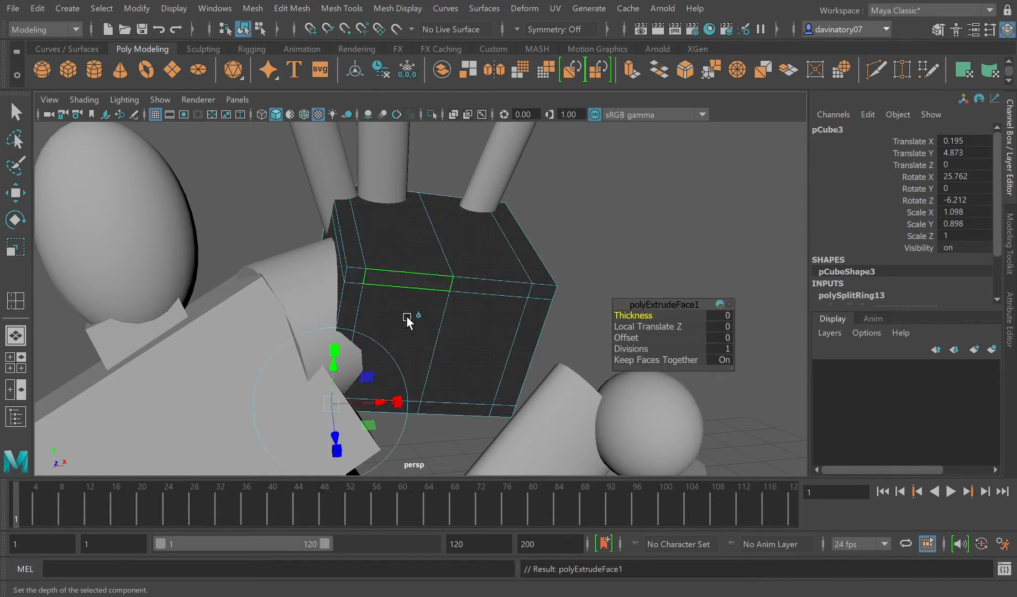
left_click(425, 286)
key("w")
left_click_drag(440, 289, 414, 286)
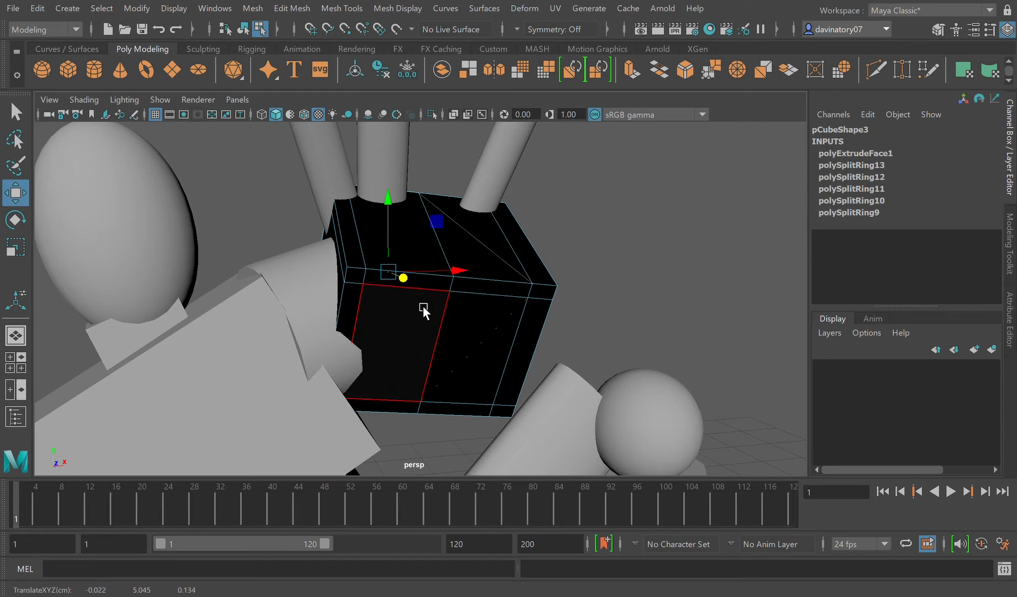
key("ctrl+z")
key("ctrl+z")
key("ctrl+z")
key("ctrl+z")
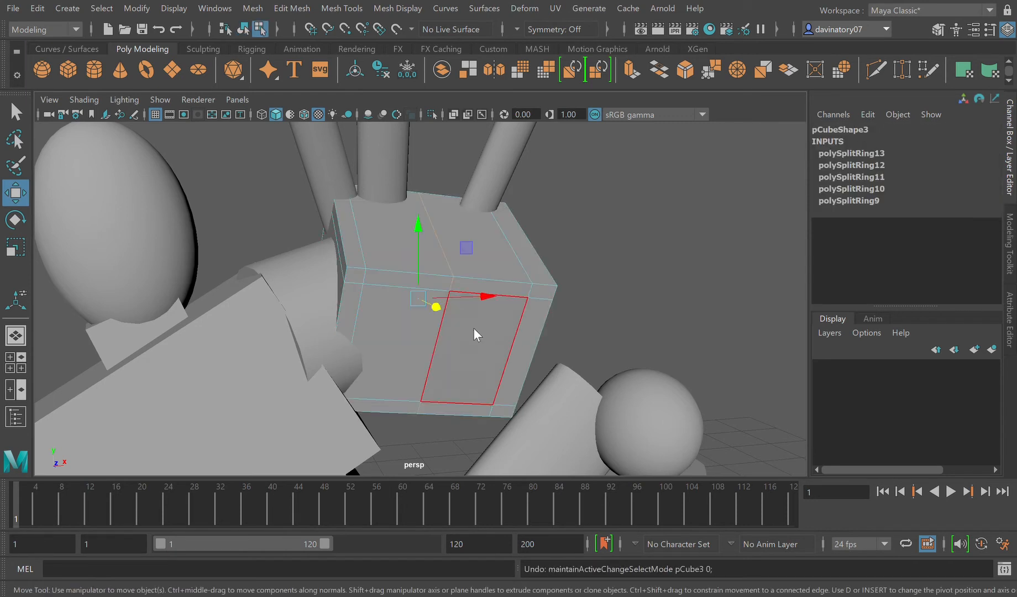
Step: Extrude the two narrow strip faces along the palm block's upper front edge by about 0.369 in local Z, and return to object selection
key("F8")
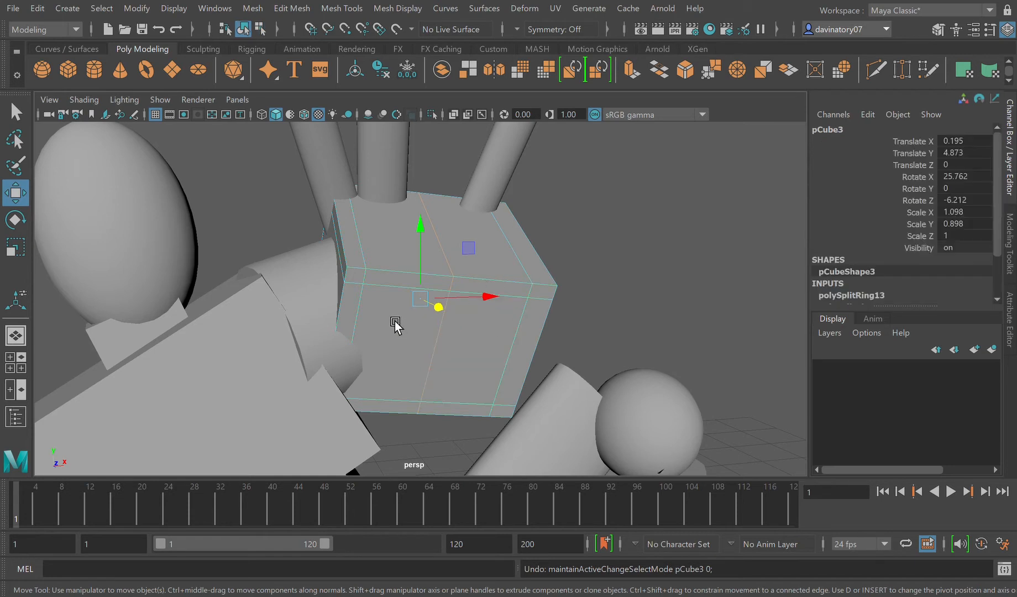
key("F11")
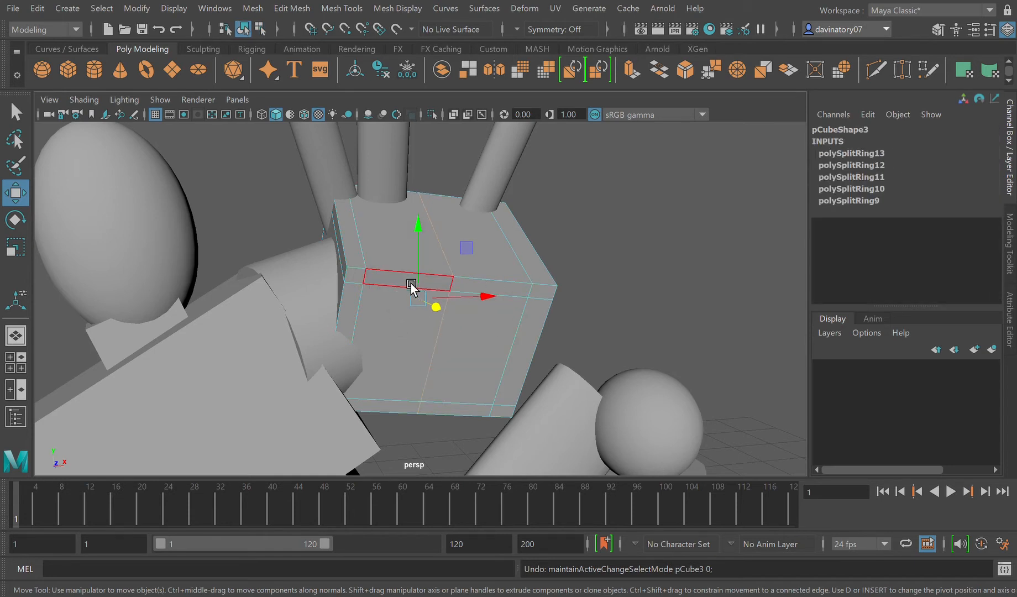
left_click(410, 285)
left_click(511, 291, "shift")
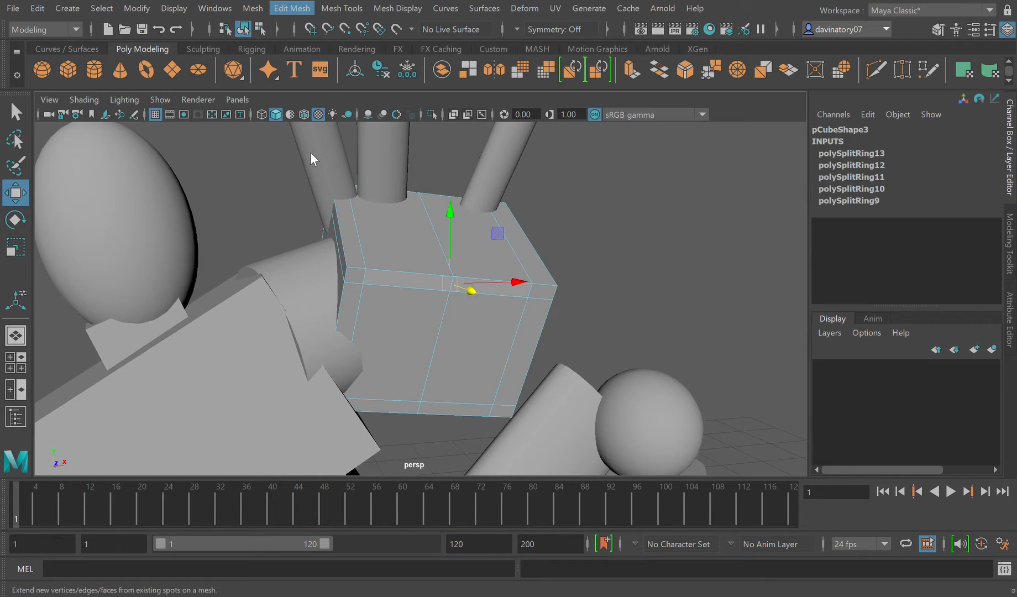
key("ctrl+e")
left_click_drag(431, 315, 446, 357)
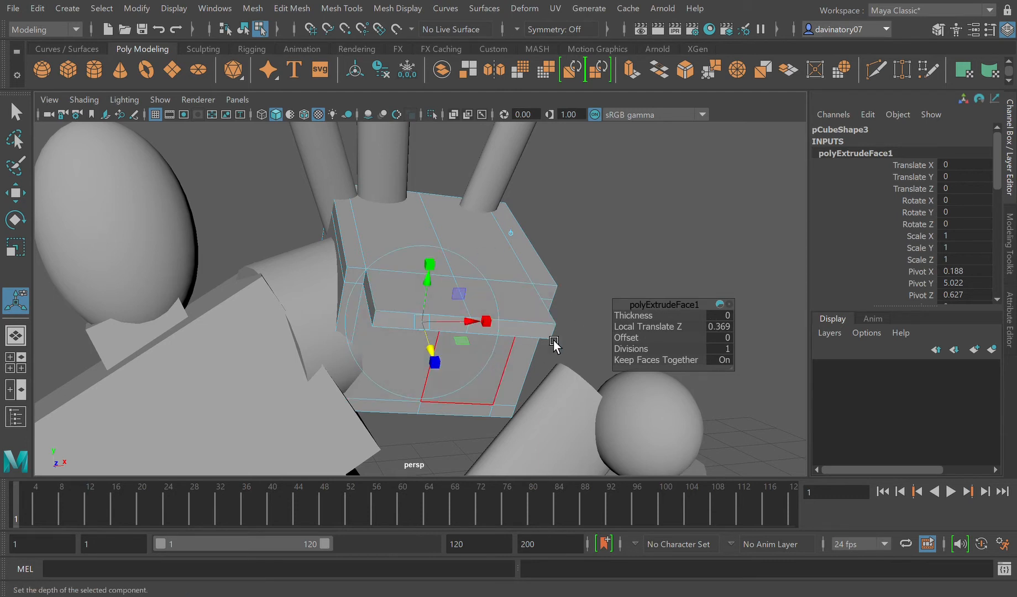
key("F8")
key("q")
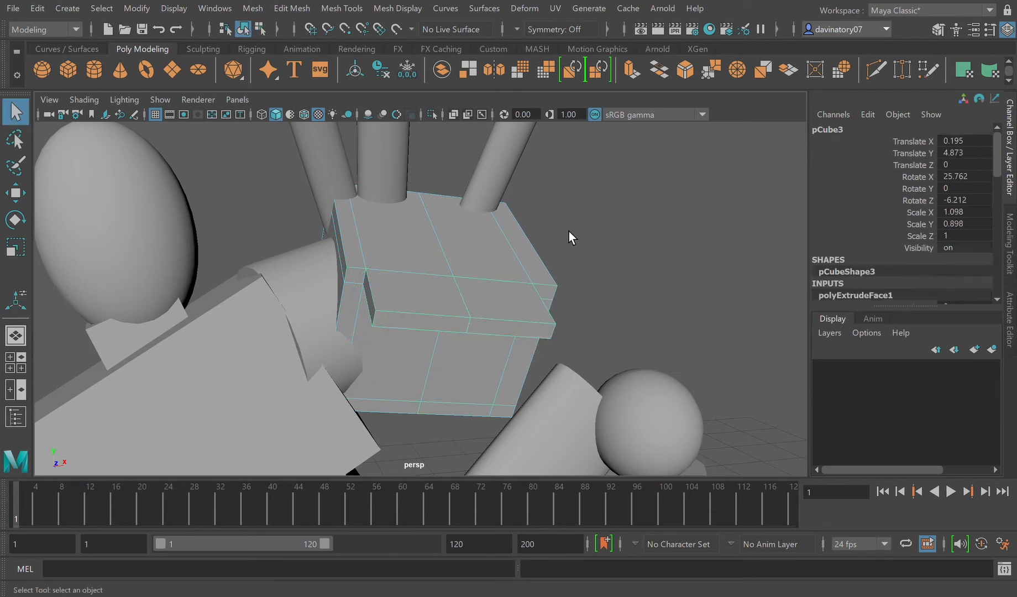
Step: Rotate the palm block to about 26.304 in X, 0.81 in Y and -5.812 in Z
left_click(16, 193)
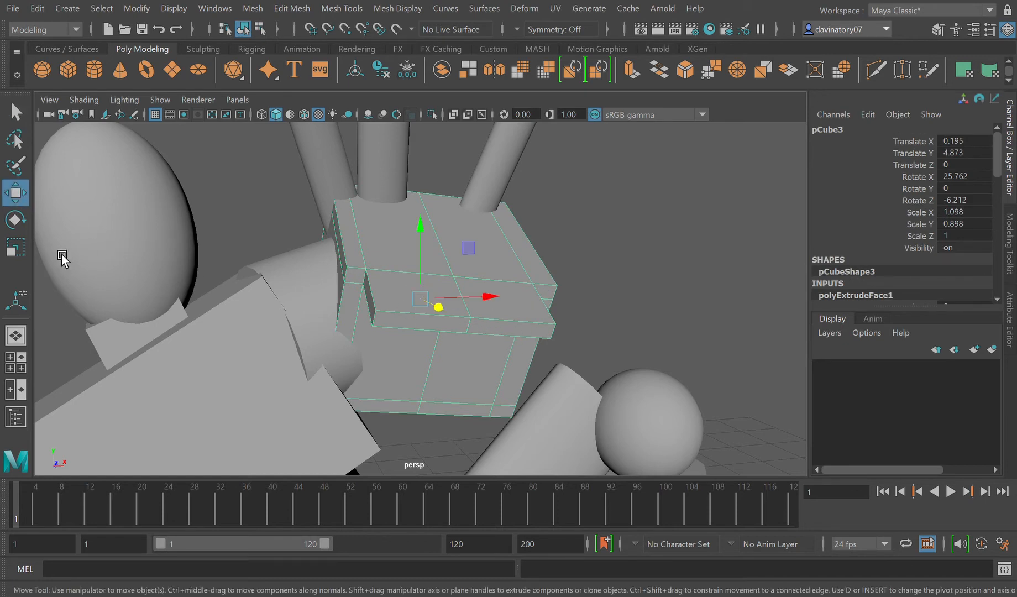
left_click(17, 222)
mouse_move(454, 290)
left_mouse_down()
mouse_move(443, 308)
mouse_move(443, 290)
left_mouse_up()
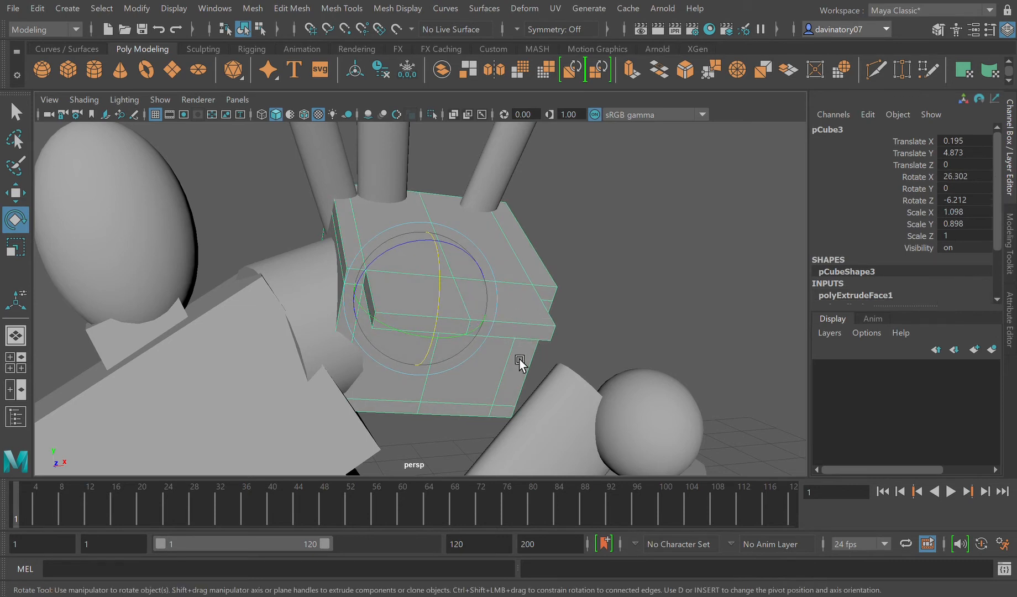
left_click_drag(490, 336, 519, 341)
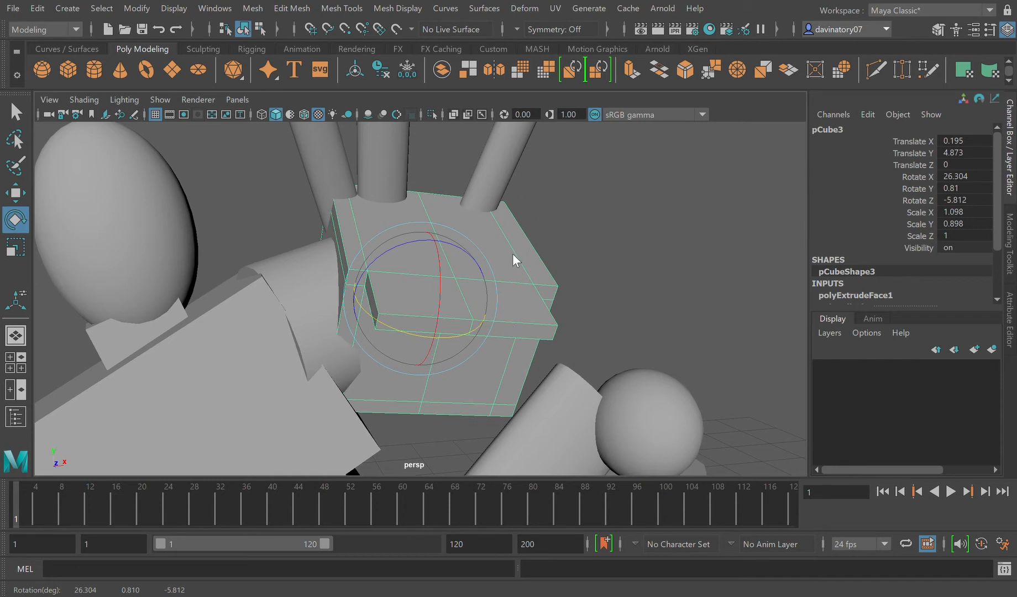
Step: Select the faces of the strip extruded from the palm block in face mode and rotate them to tilt the strip downward
right_click_drag(511, 254, 507, 272)
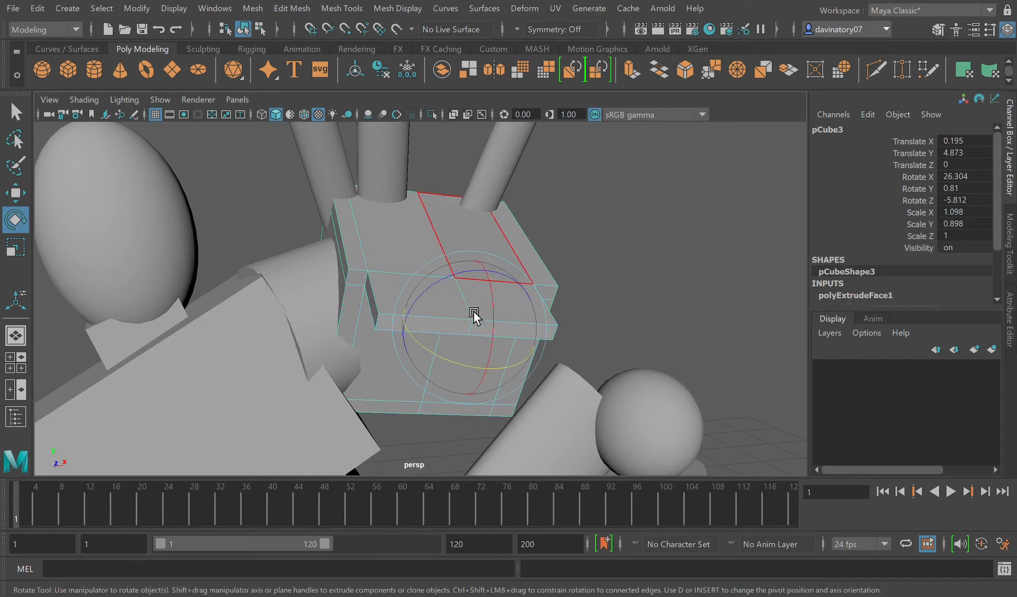
left_click(392, 303, "shift")
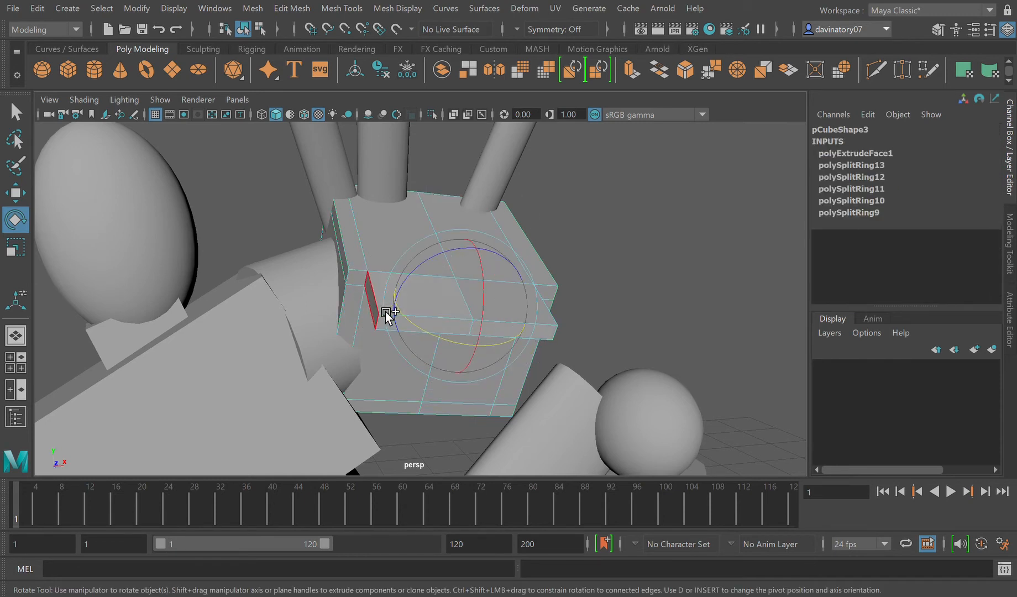
left_click_drag(531, 365, 468, 349, "alt")
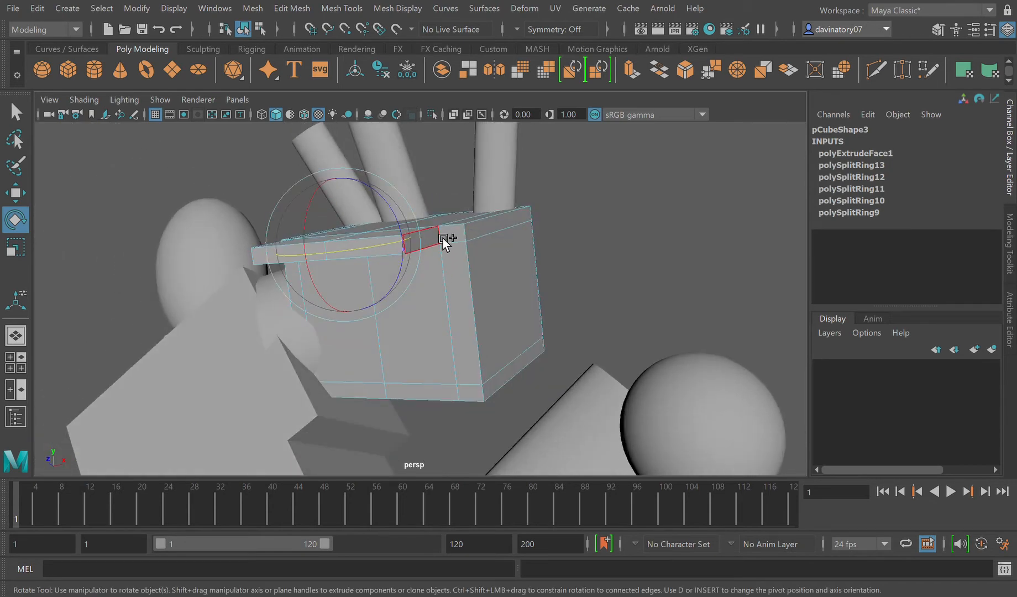
left_click_drag(436, 350, 447, 318, "alt")
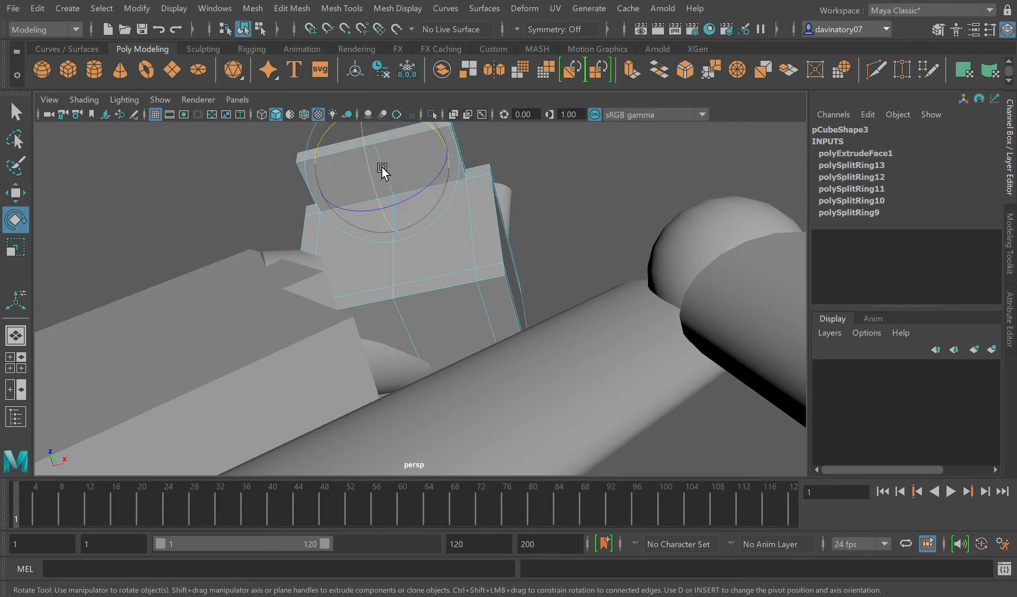
left_click_drag(379, 170, 390, 201)
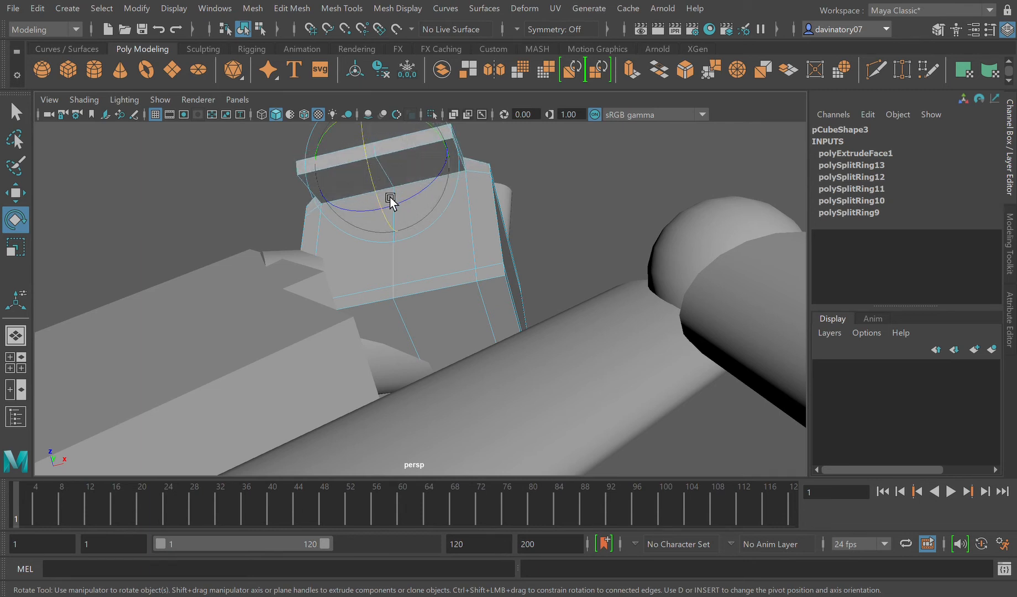
Step: Scale the selected strip faces narrower along the palm block's width and return to object selection
scroll(408, 221, "down", 4)
left_click_drag(424, 290, 429, 339, "alt")
left_click_drag(405, 304, 438, 332)
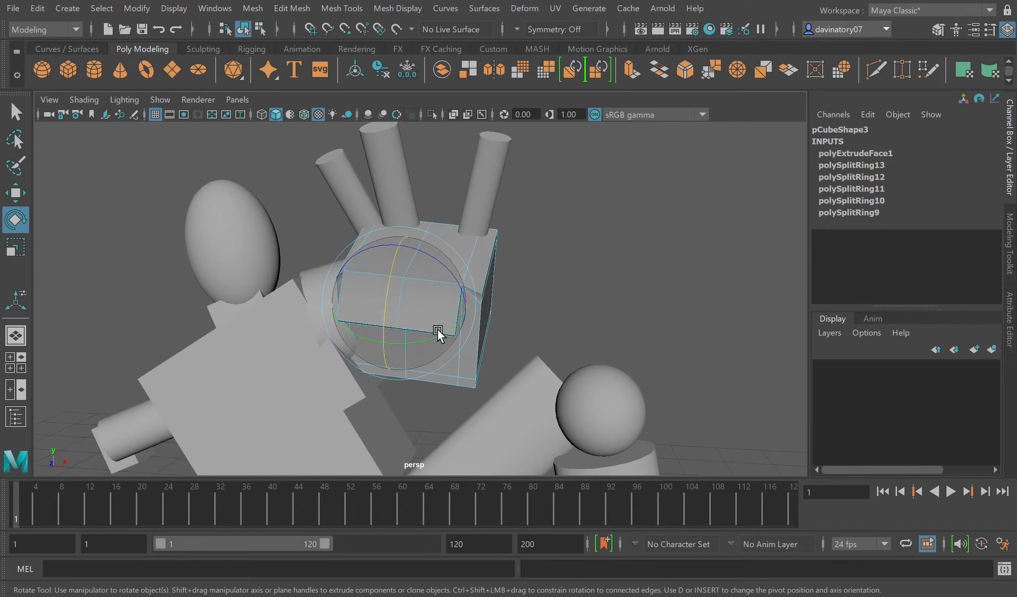
scroll(437, 333, "down", 1)
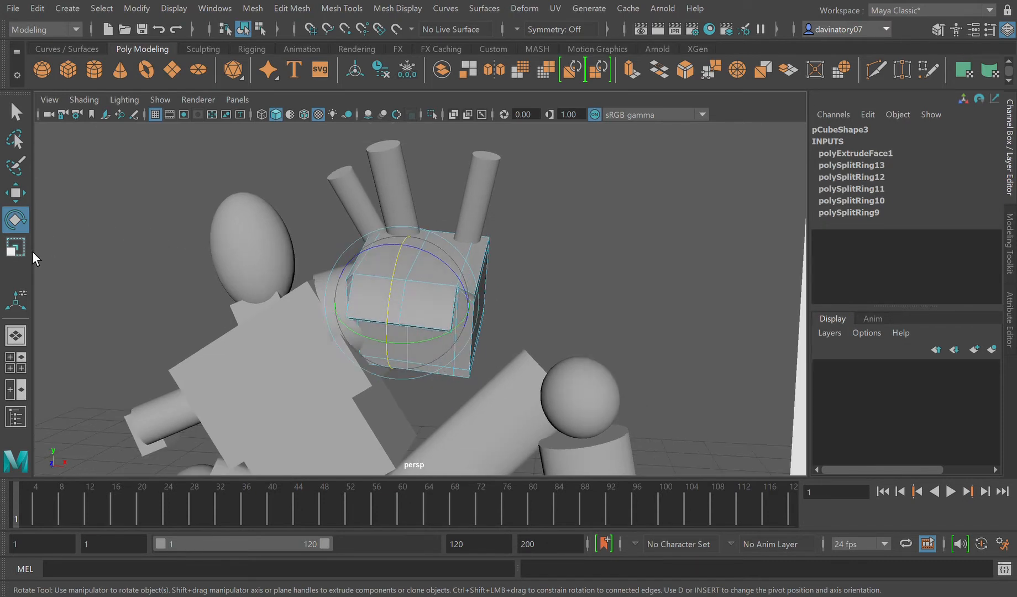
left_click(16, 247)
left_click_drag(474, 312, 464, 315)
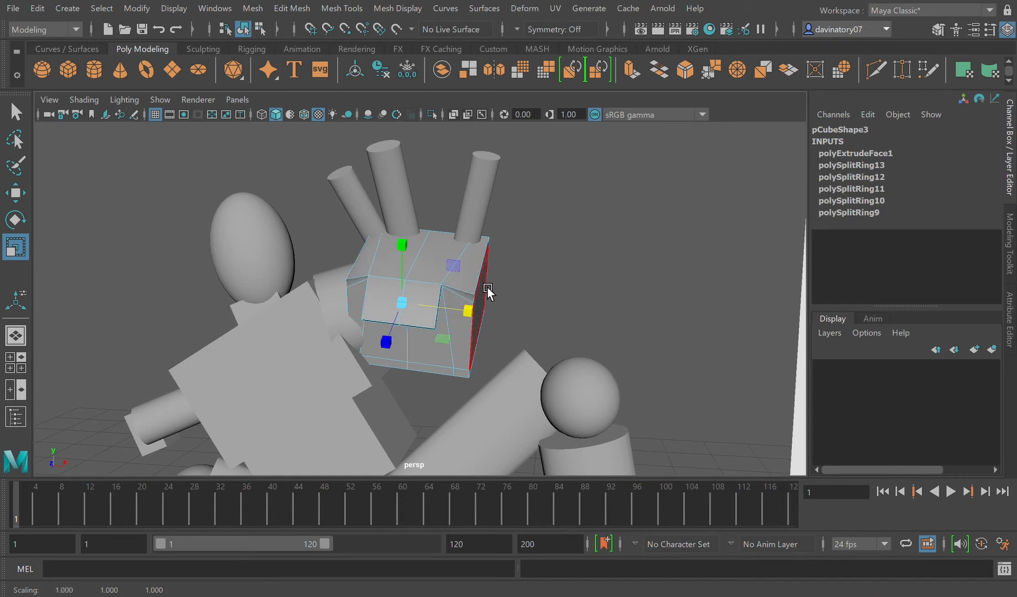
right_click_drag(501, 212, 515, 194)
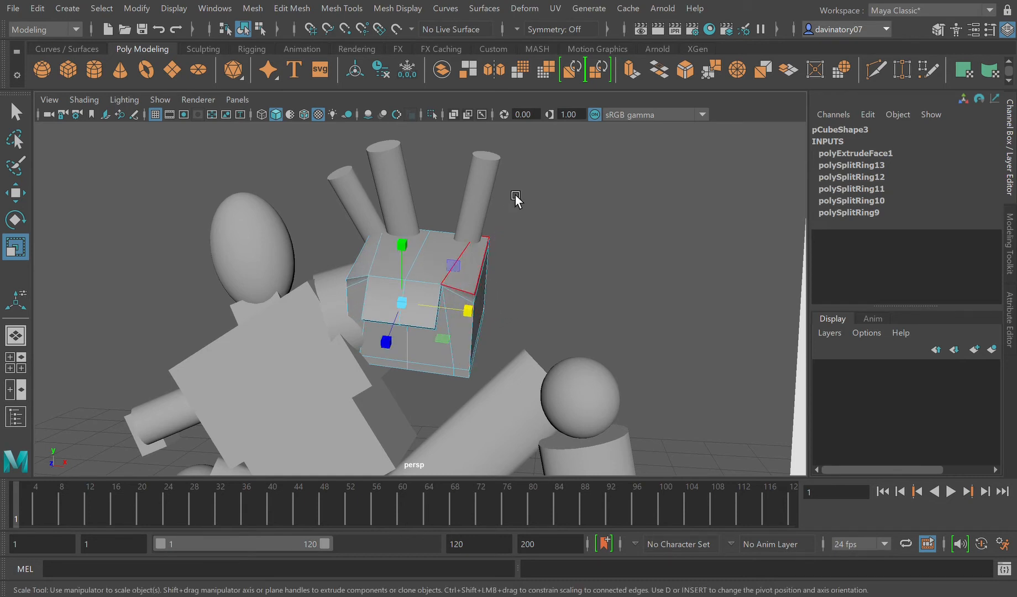
Step: Preview the palm block smoothed, turn the preview off, and deselect the block
left_click(535, 249)
left_click_drag(460, 377, 492, 361, "alt")
left_click(434, 330)
key("2")
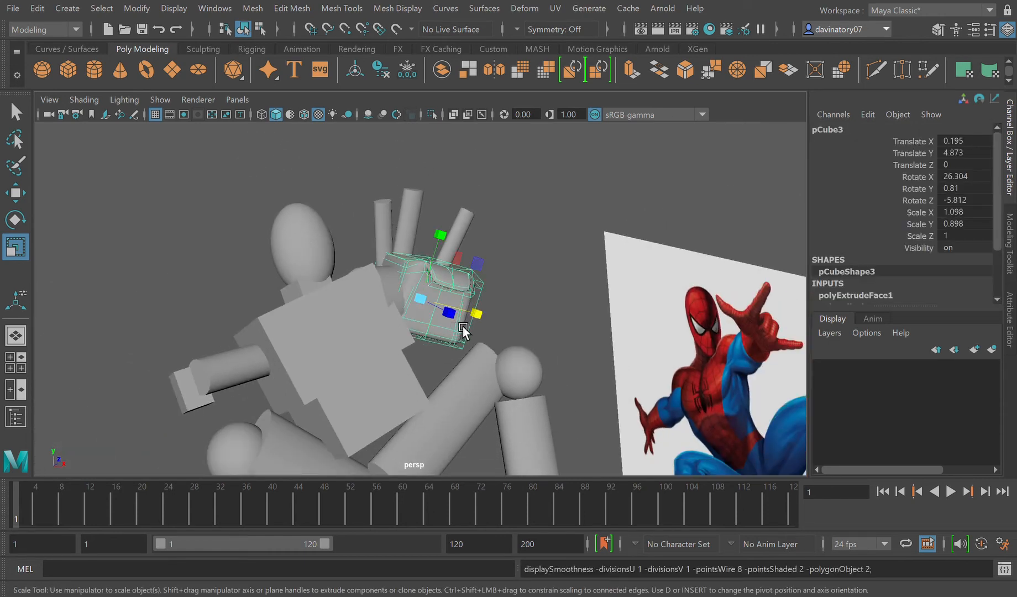
key("1")
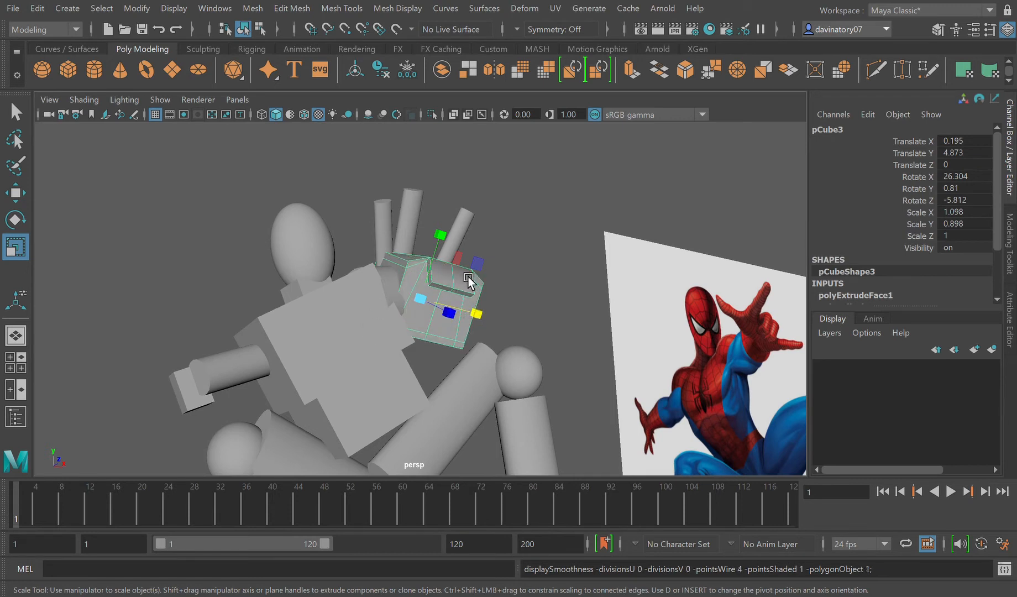
left_click(531, 270)
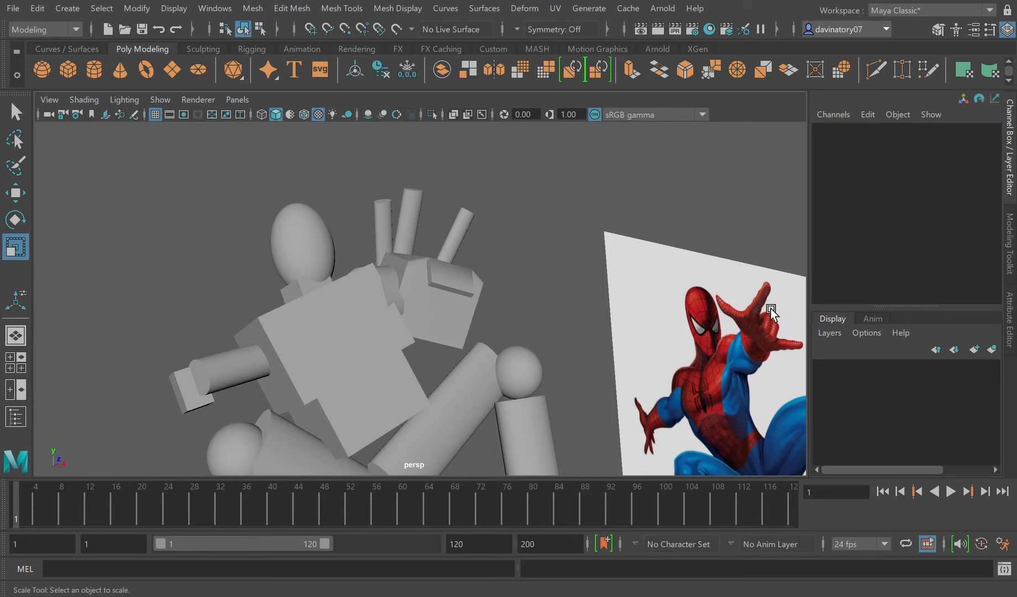
Step: Select the small hand block at the end of the lowered arm and frame it in the view
left_click(210, 396)
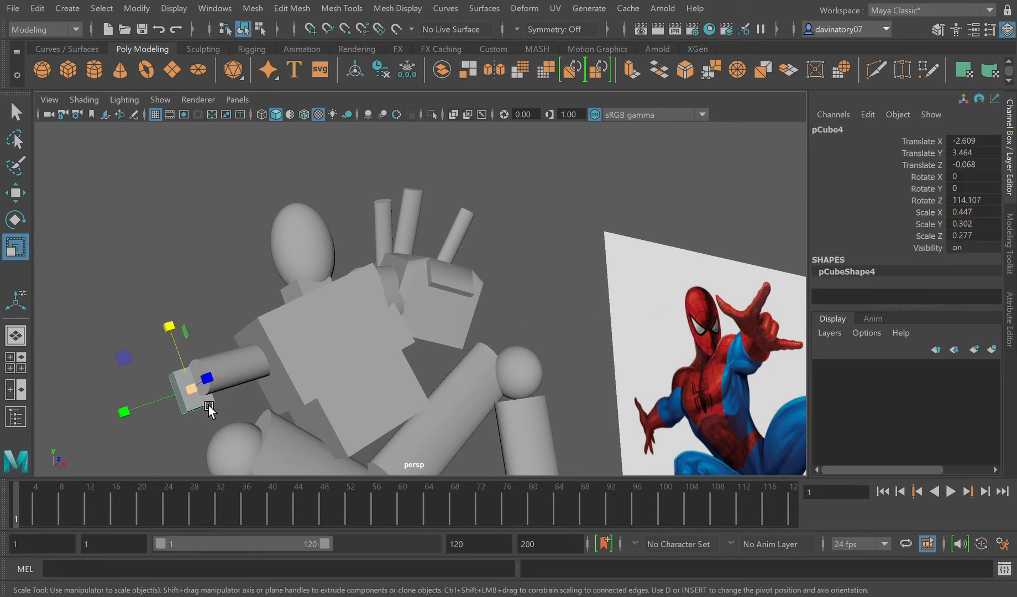
left_click_drag(590, 453, 652, 395, "alt")
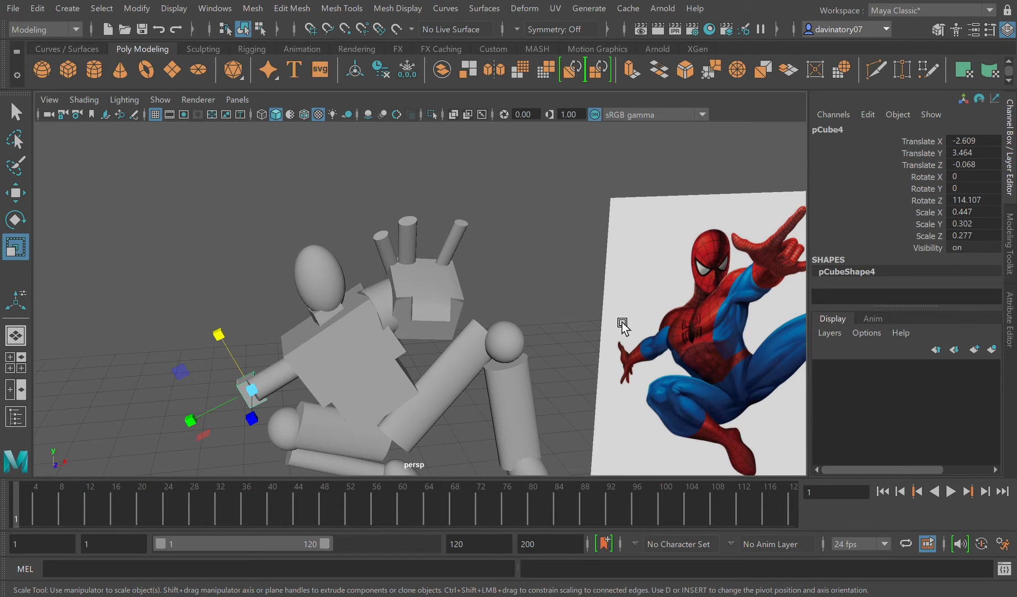
key("f")
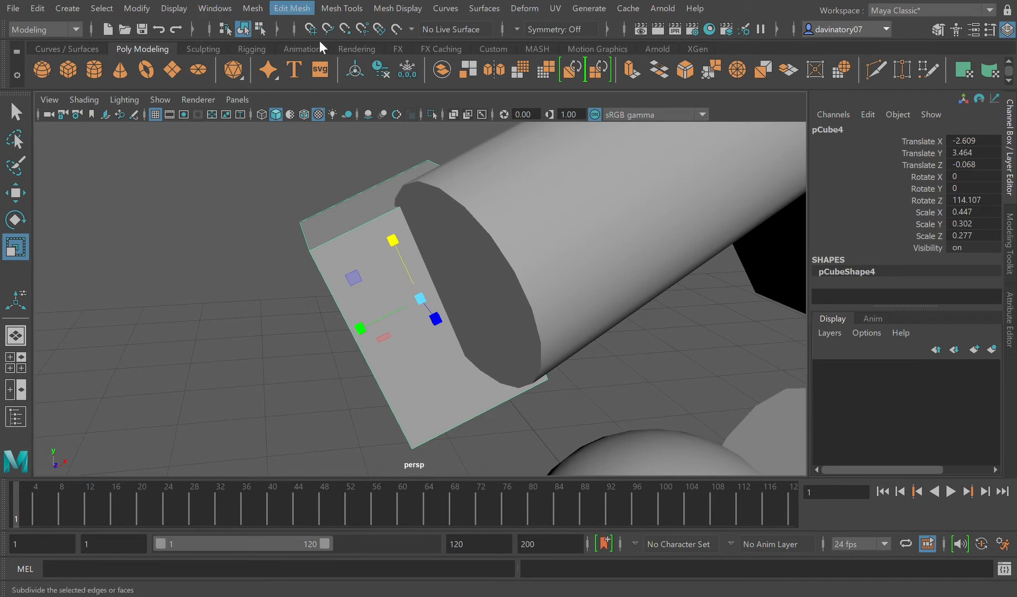
Step: Try inserting edge loops close to the small hand block's outer edges, and undo them
left_click(345, 114)
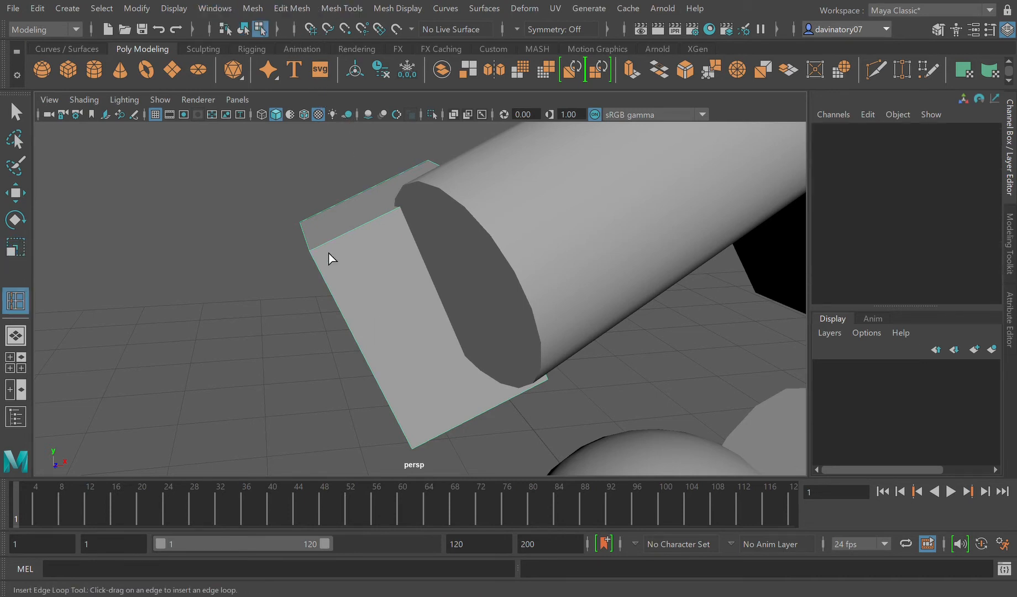
left_click_drag(328, 259, 371, 382)
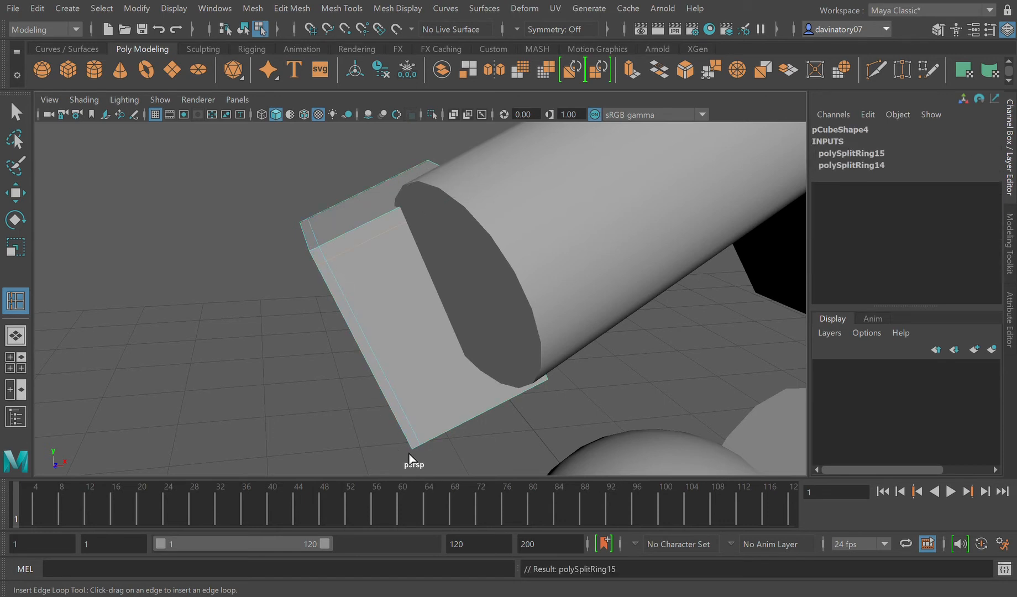
left_click_drag(418, 444, 420, 442)
key("ctrl+z")
key("ctrl+z")
key("ctrl+z")
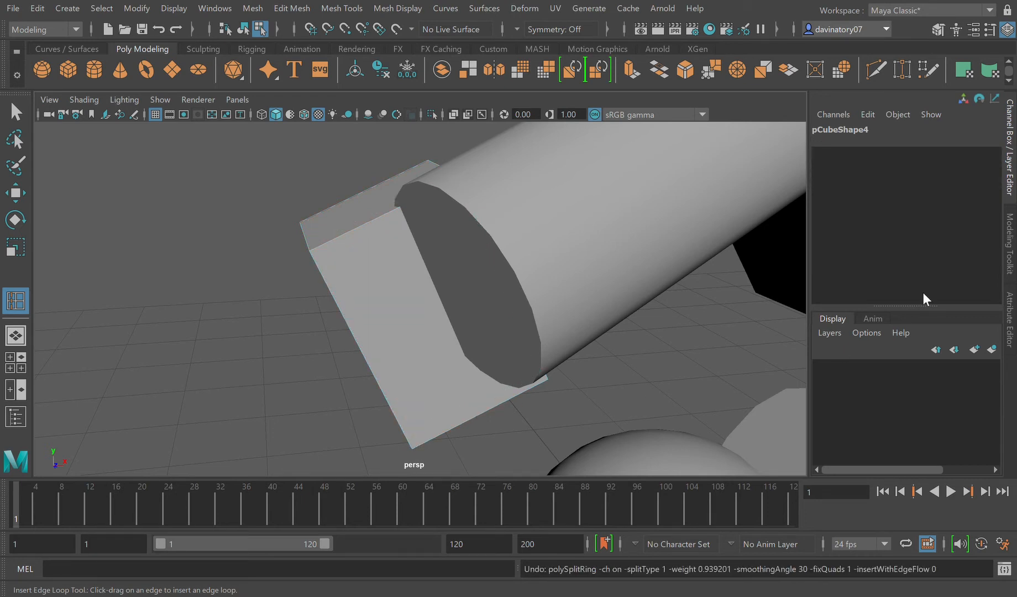
Step: Try Add Divisions on the small hand block's edges with 1 division, and undo the attempts
left_click(1007, 321)
left_click(938, 28)
left_click(944, 437)
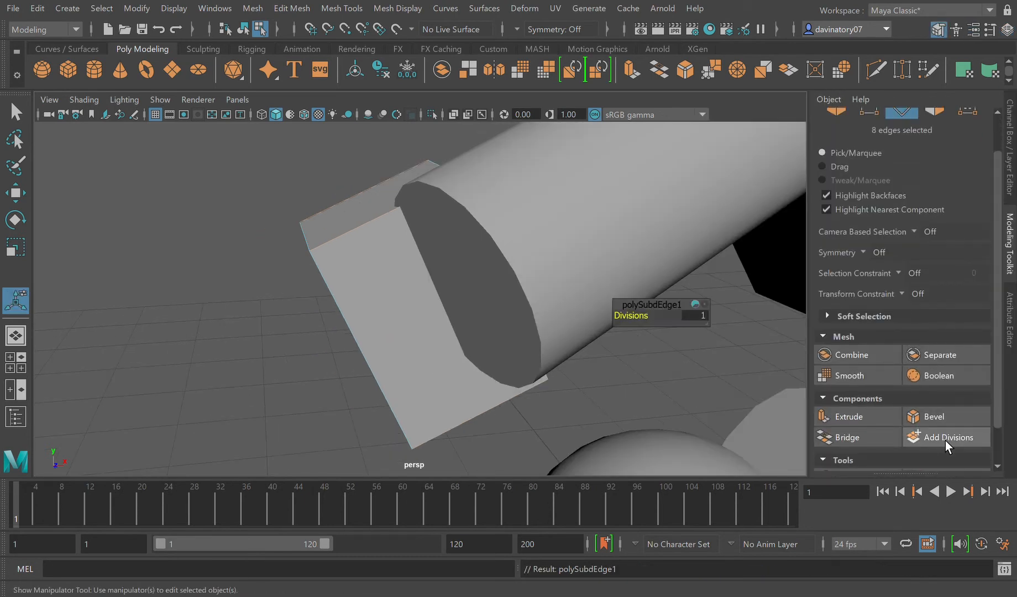
left_click(389, 254)
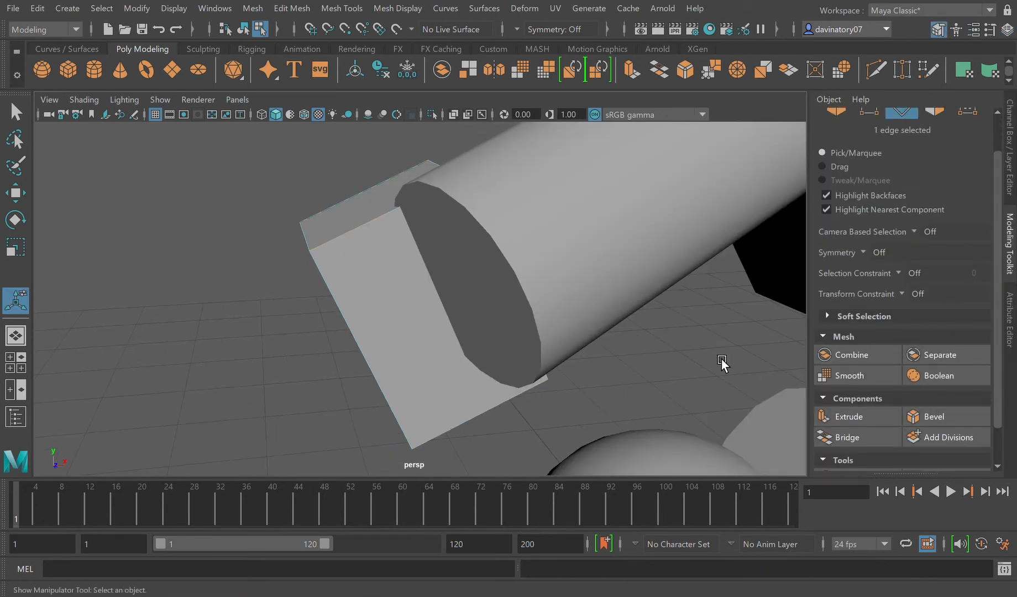
left_click(934, 436)
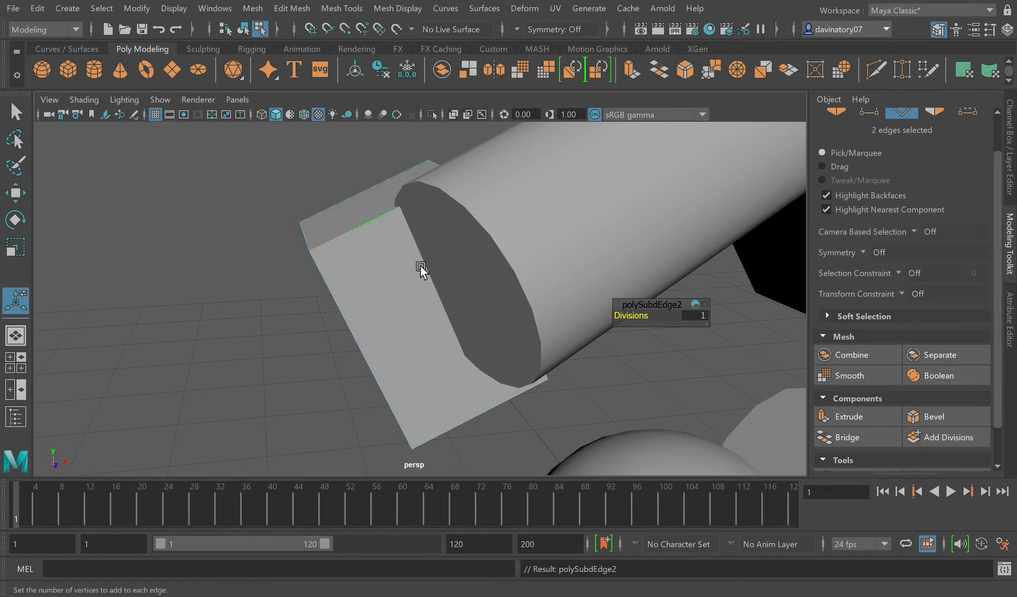
key("q")
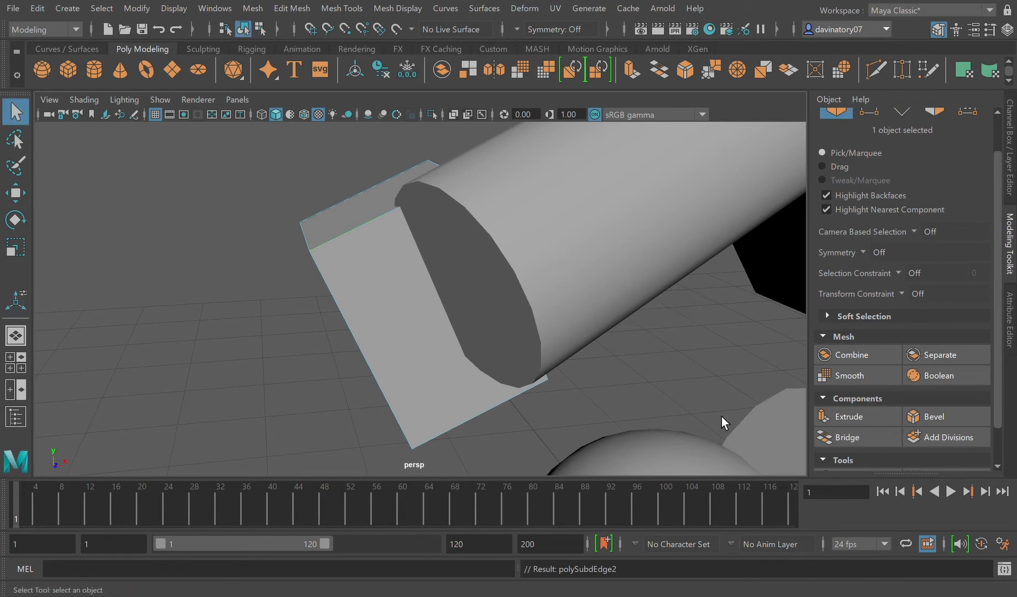
left_click(955, 445)
key("ctrl+z")
key("ctrl+z")
key("ctrl+z")
key("ctrl+z")
key("ctrl+z")
key("ctrl+z")
key("ctrl+z")
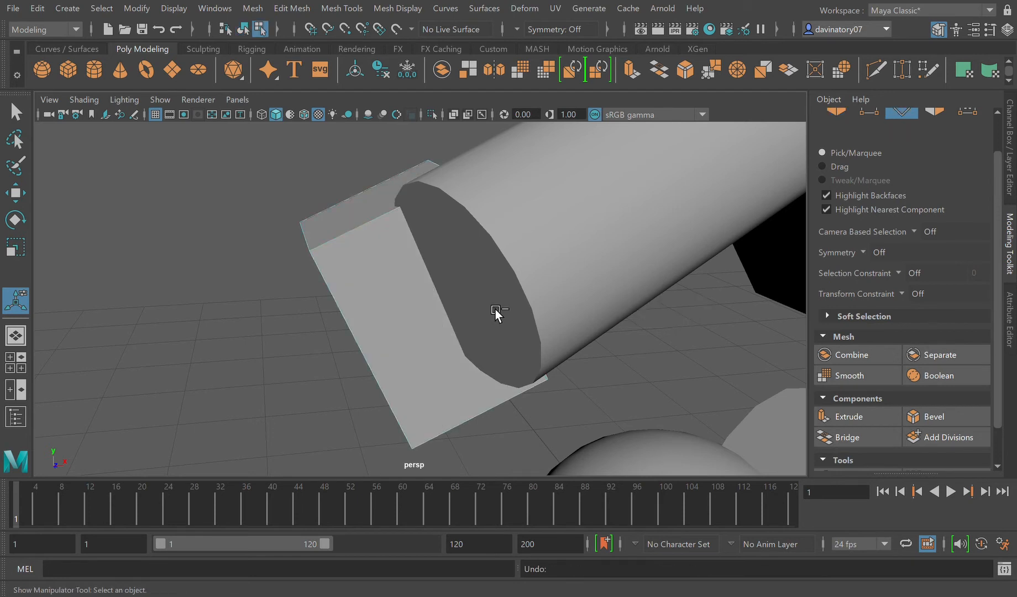
Step: Add 1 division to the faces of the whole small hand block and insert four edge loops close to its outer edges
left_click(439, 311)
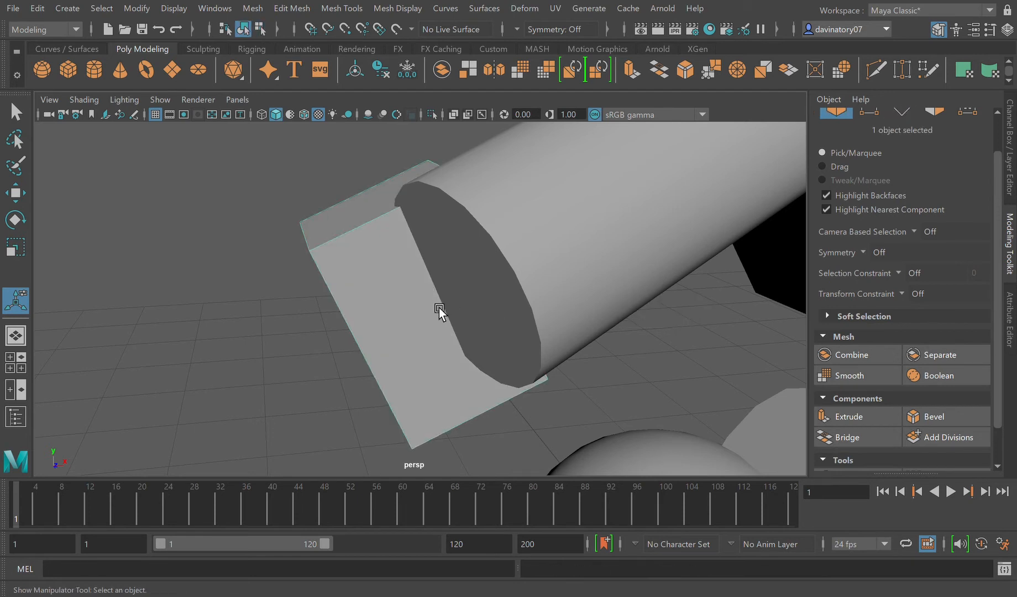
left_click(941, 446)
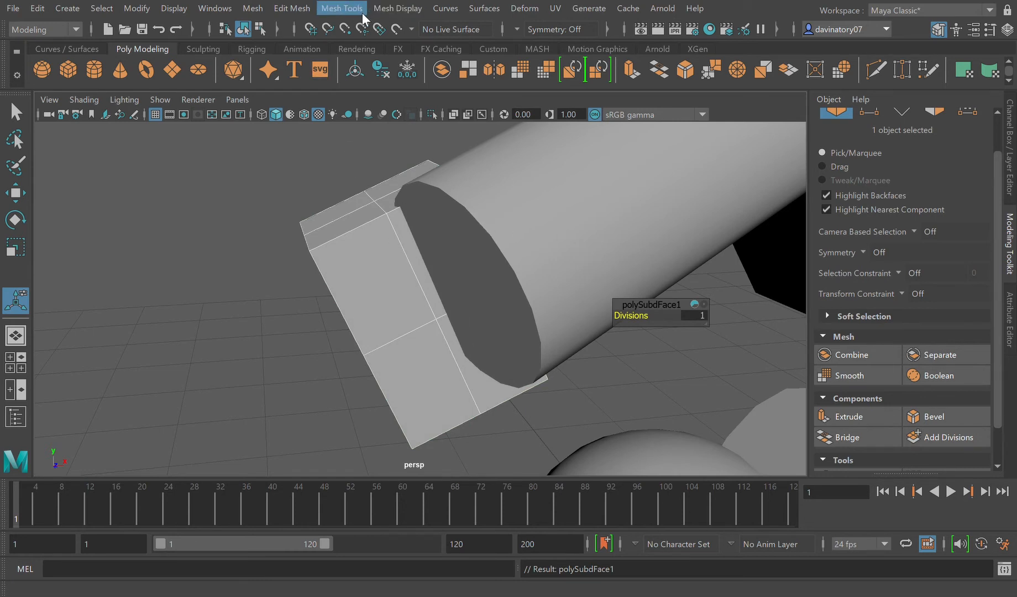
left_click(386, 115)
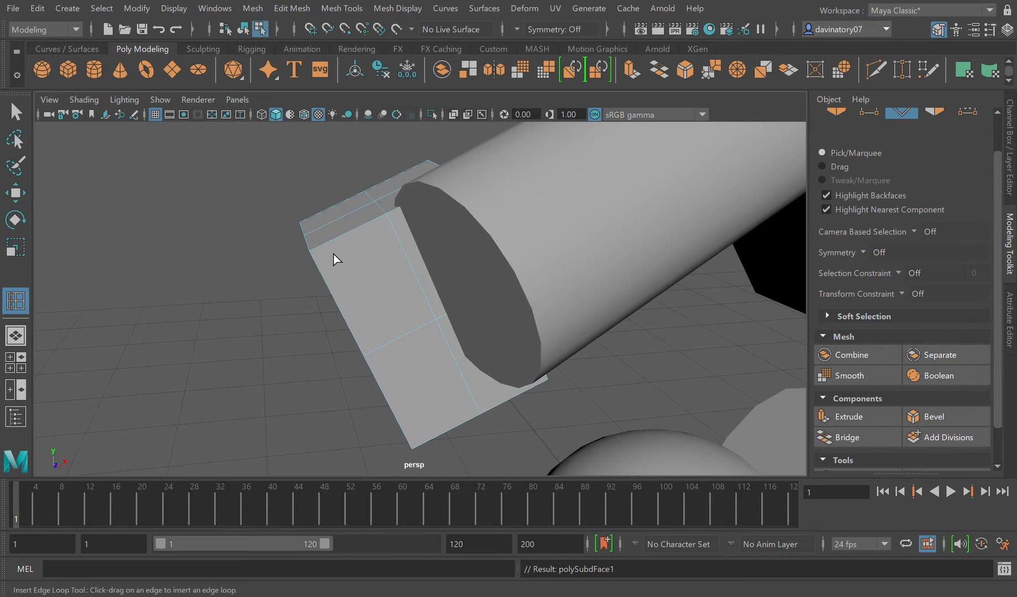
left_click(318, 245)
left_click(433, 167)
left_click_drag(323, 264, 322, 270)
Step: Compare the small hand block with the reference image, return to object selection, and toggle its smooth preview on and off
scroll(437, 406, "down", 5)
scroll(465, 398, "down", 8)
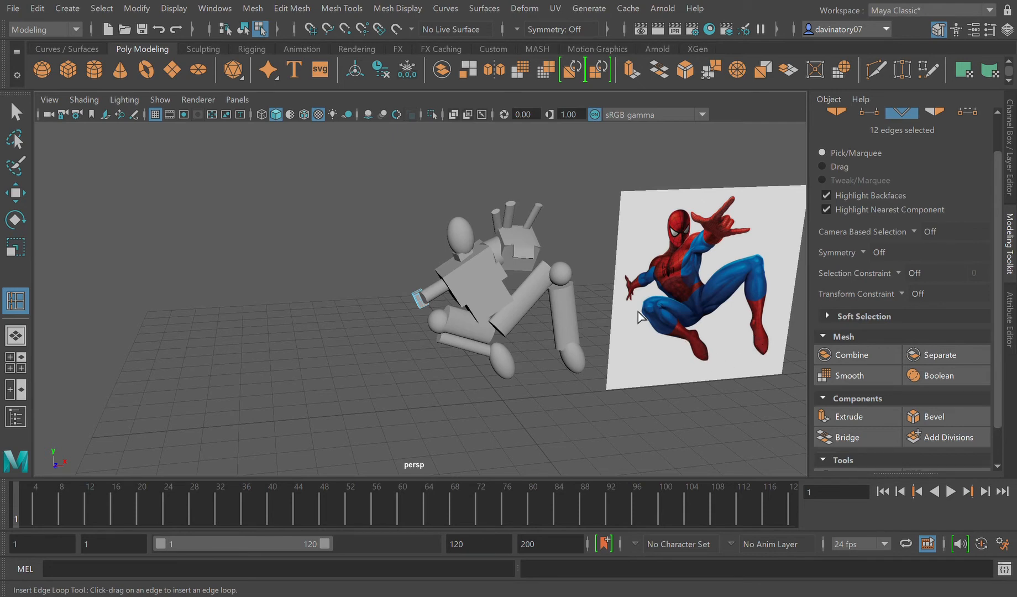
scroll(486, 343, "up", 12)
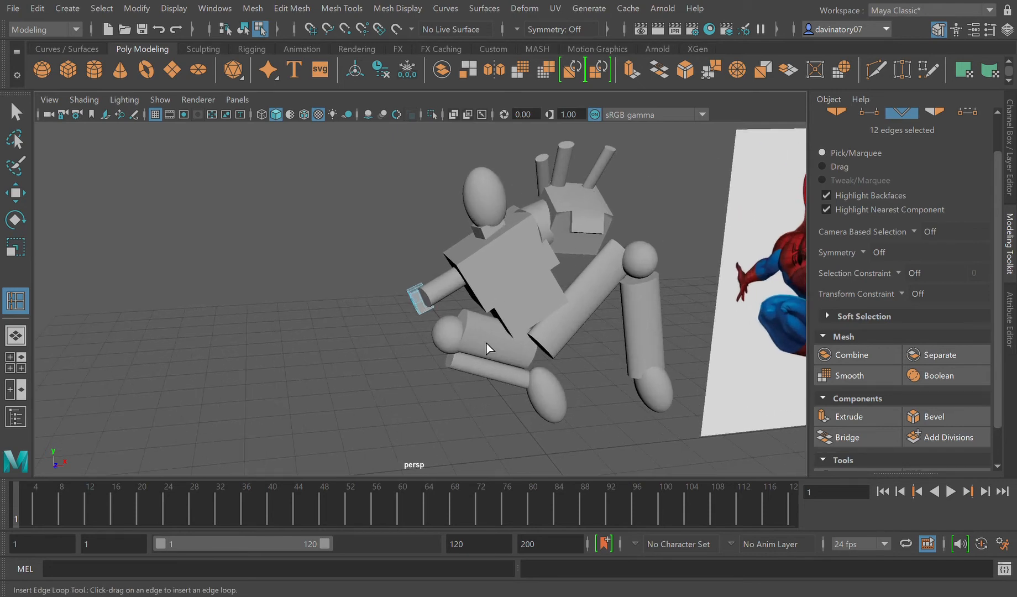
scroll(451, 347, "up", 2)
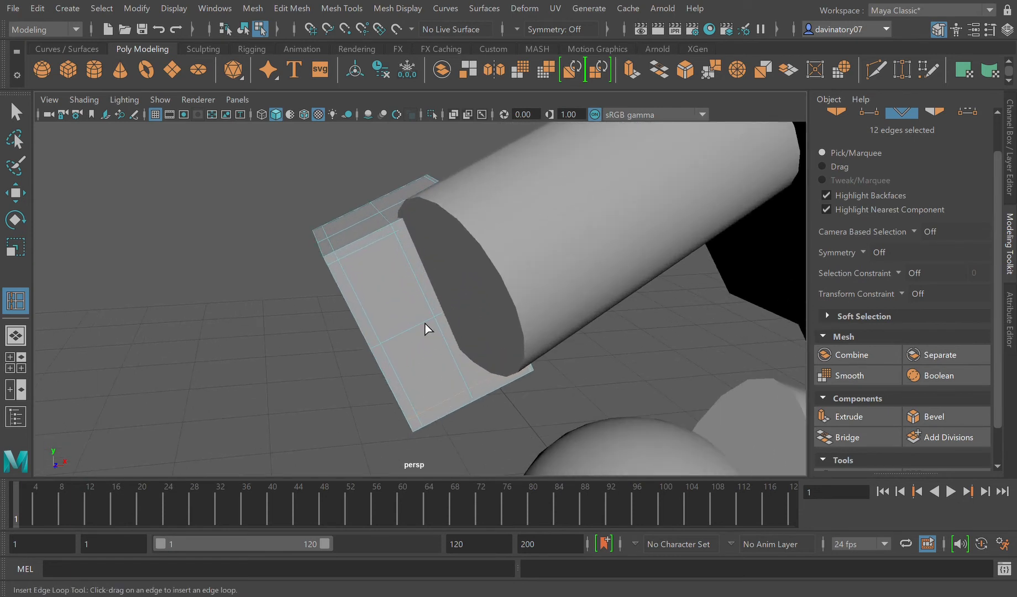
key("F8")
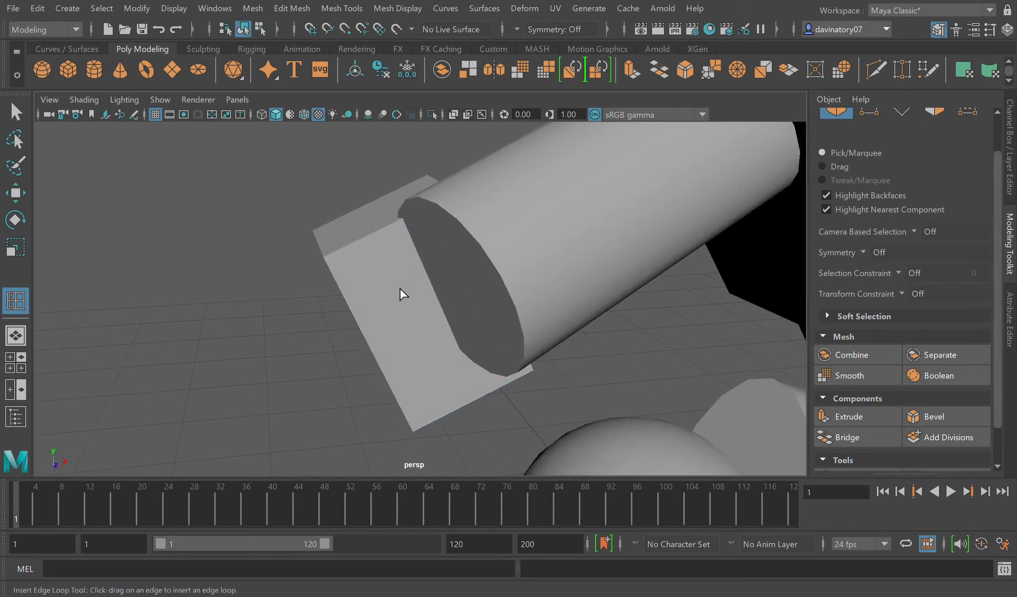
key("2")
key("1")
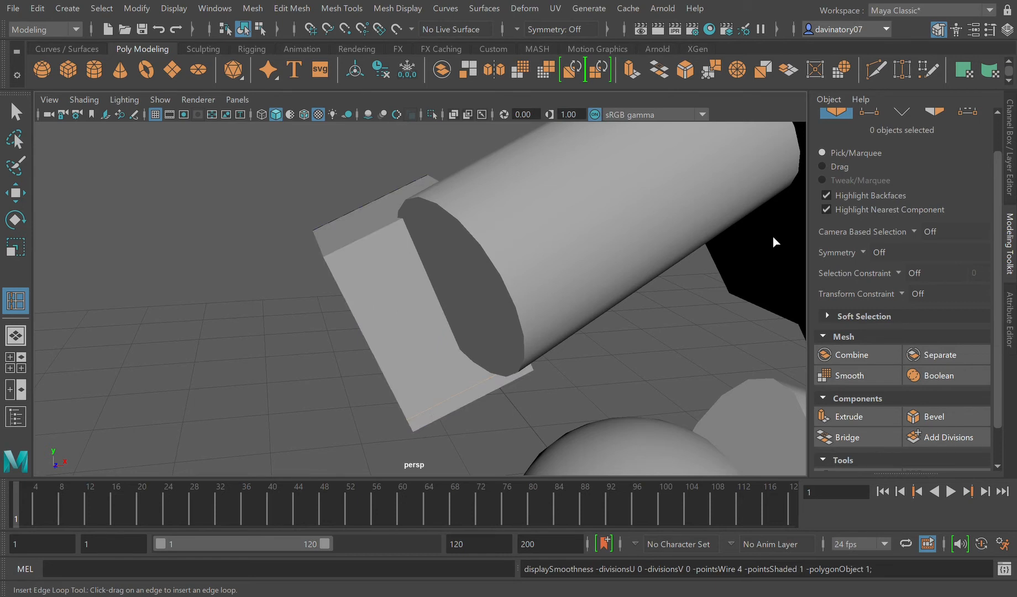
Step: Show the channel values again and reselect the small hand block with the Select tool
left_click(1009, 148)
scroll(634, 360, "down", 8)
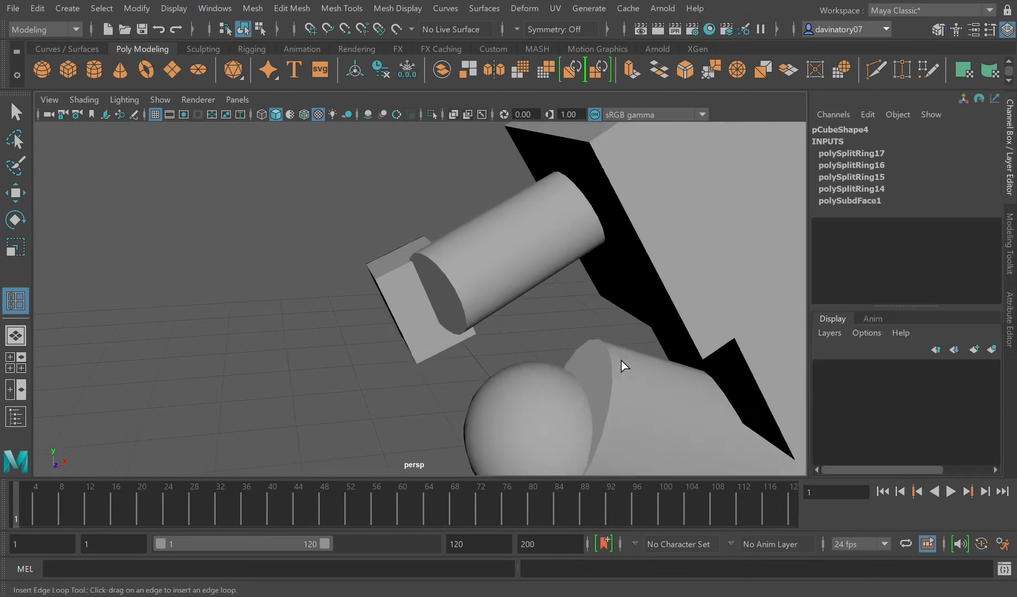
scroll(618, 355, "down", 8)
scroll(447, 375, "up", 8)
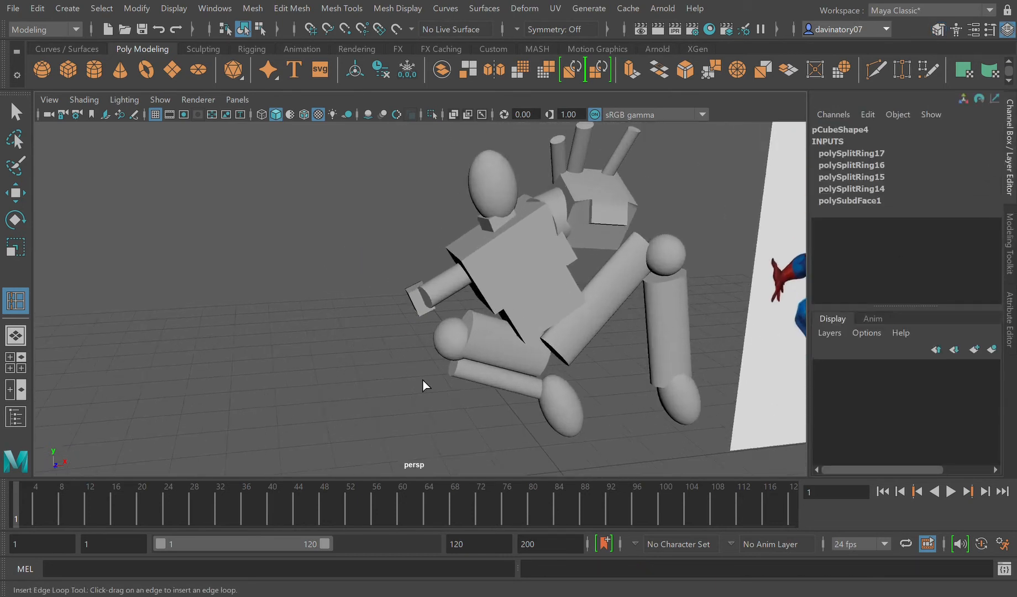
scroll(403, 367, "up", 8)
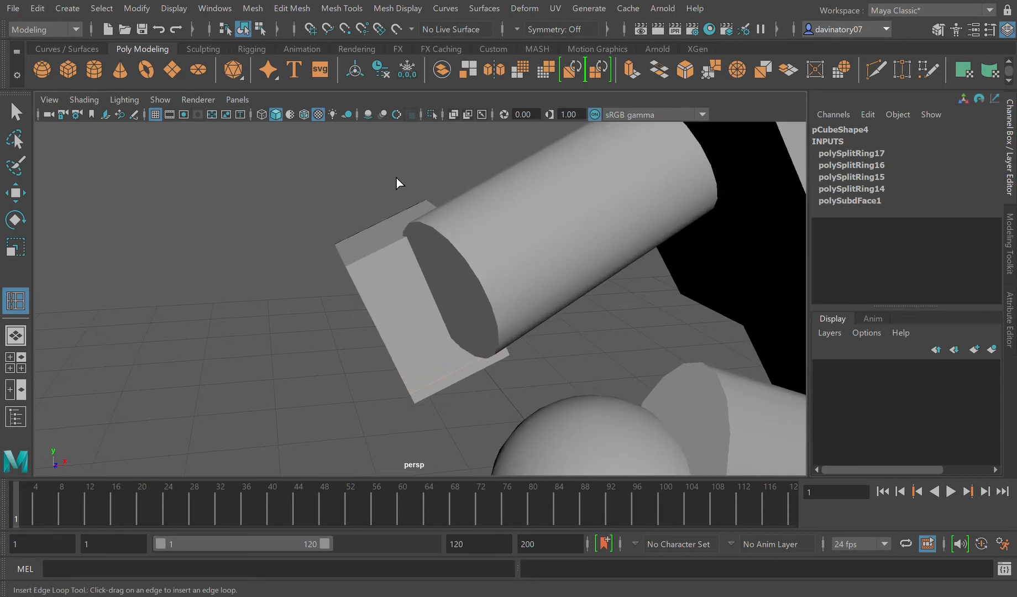
left_click(16, 112)
left_click(399, 323)
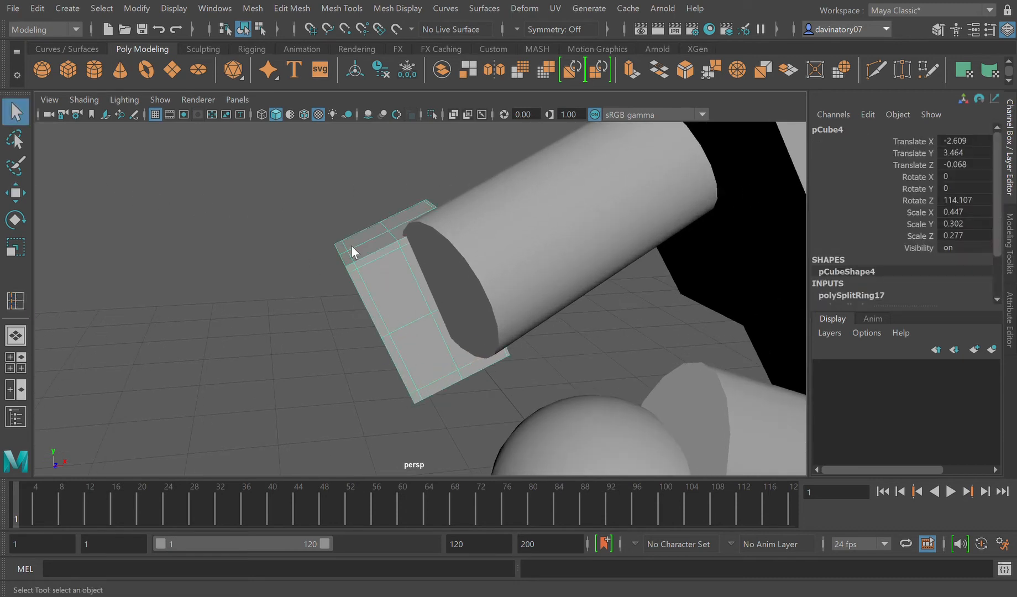
Step: Duplicate the folded leg's thin shin cylinder, move the copy beside the small hand, and scale it down to 0.038, 0.218, 0.034
key("F9")
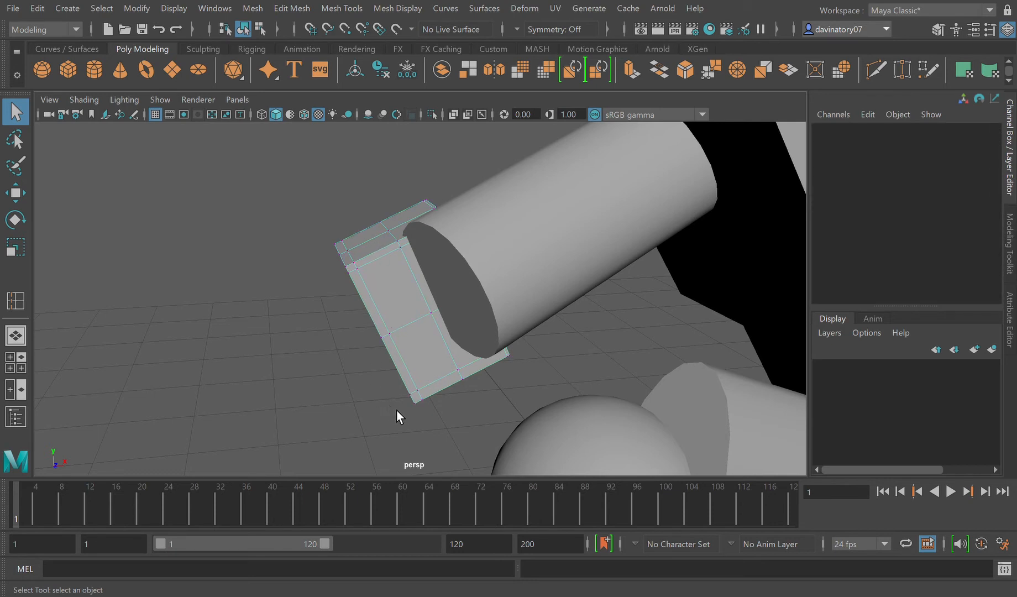
key("F8")
scroll(491, 285, "down", 10)
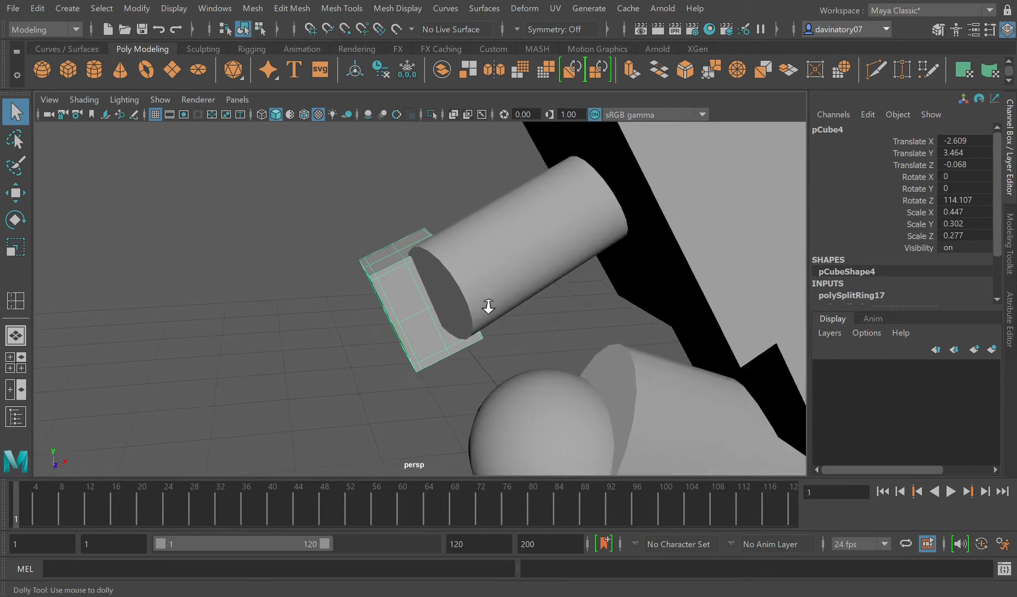
scroll(483, 315, "down", 4)
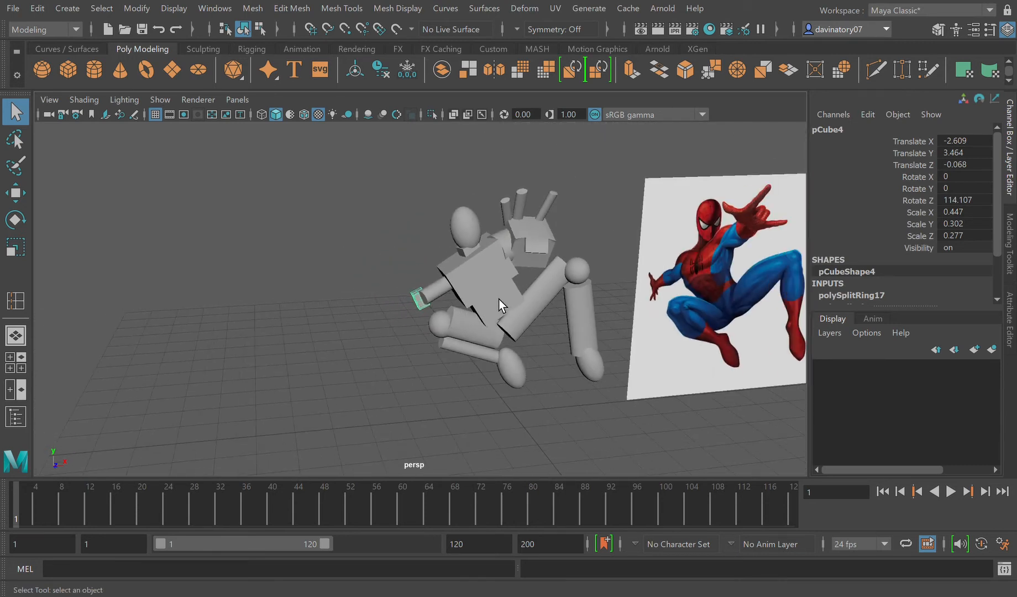
scroll(466, 364, "up", 3)
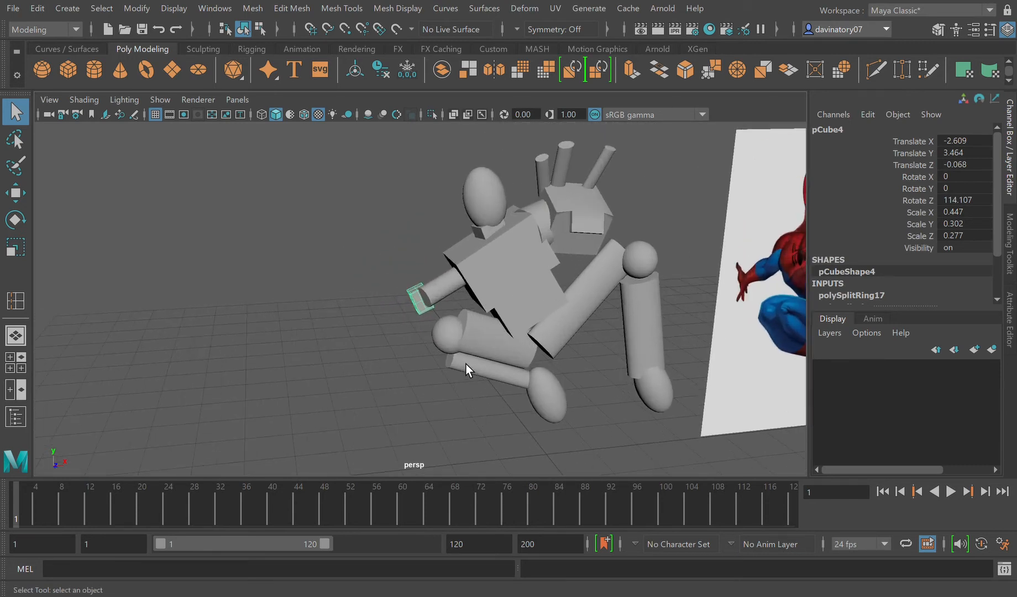
left_click(487, 382)
key("ctrl+d")
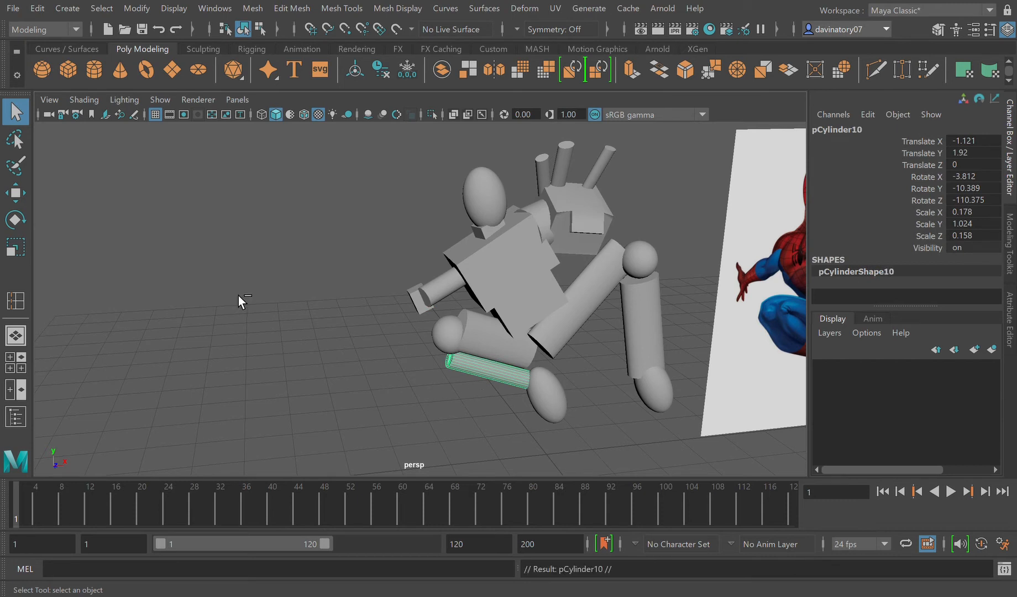
left_click(18, 202)
left_click_drag(564, 367, 386, 240)
left_click(16, 247)
left_click_drag(407, 312, 344, 314)
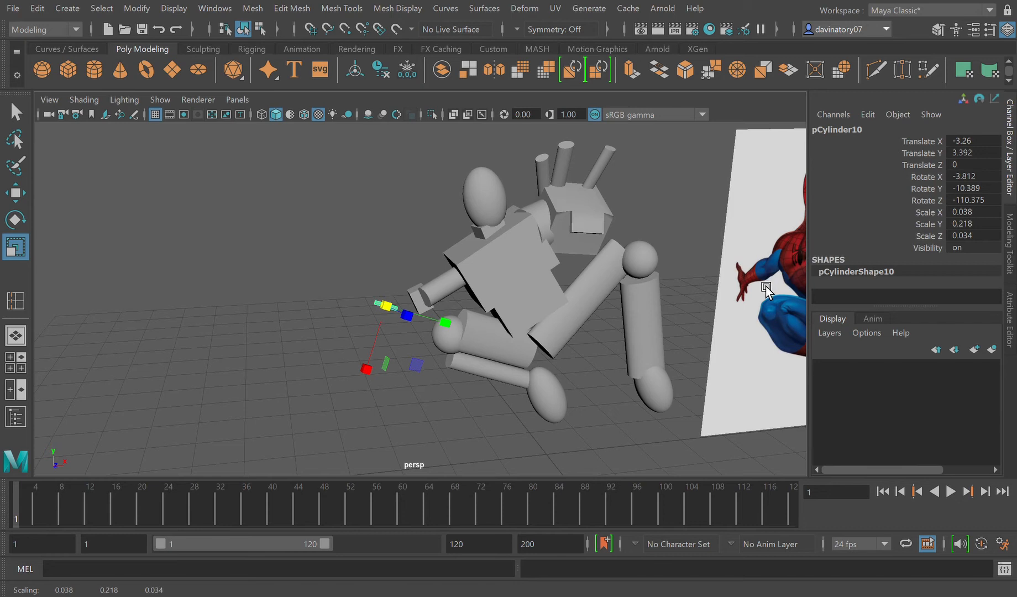
Step: Rotate the small cylinder to 34.43 in X and place it against the small hand's upper end at -2.832, 3.503, -0.398
left_click(16, 219)
left_click(15, 193)
left_click_drag(397, 269, 396, 262)
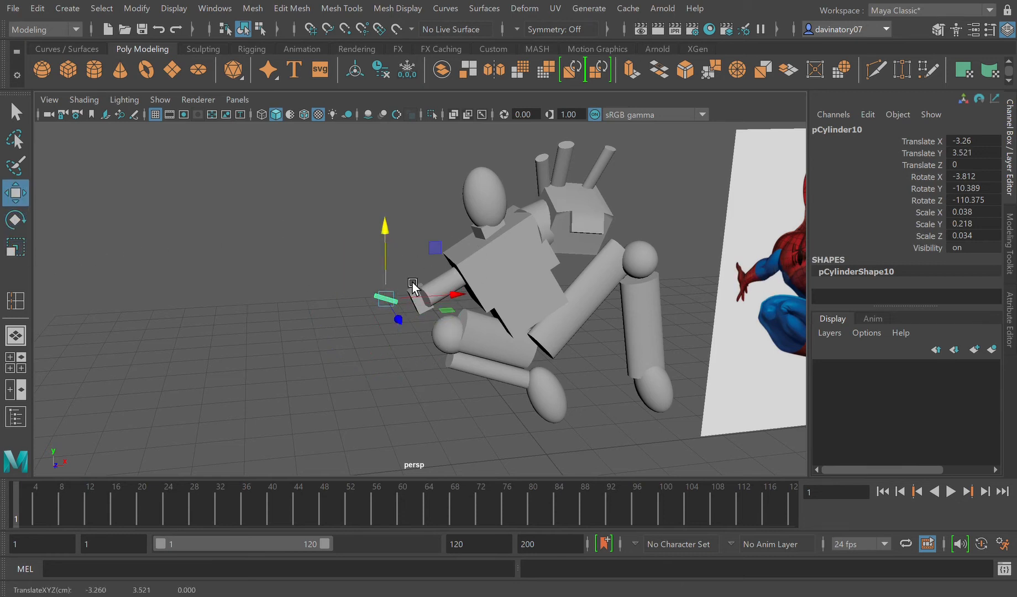
mouse_move(459, 297)
left_mouse_down()
mouse_move(496, 297)
mouse_move(460, 297)
mouse_move(478, 295)
left_mouse_up()
left_click_drag(416, 267, 416, 259)
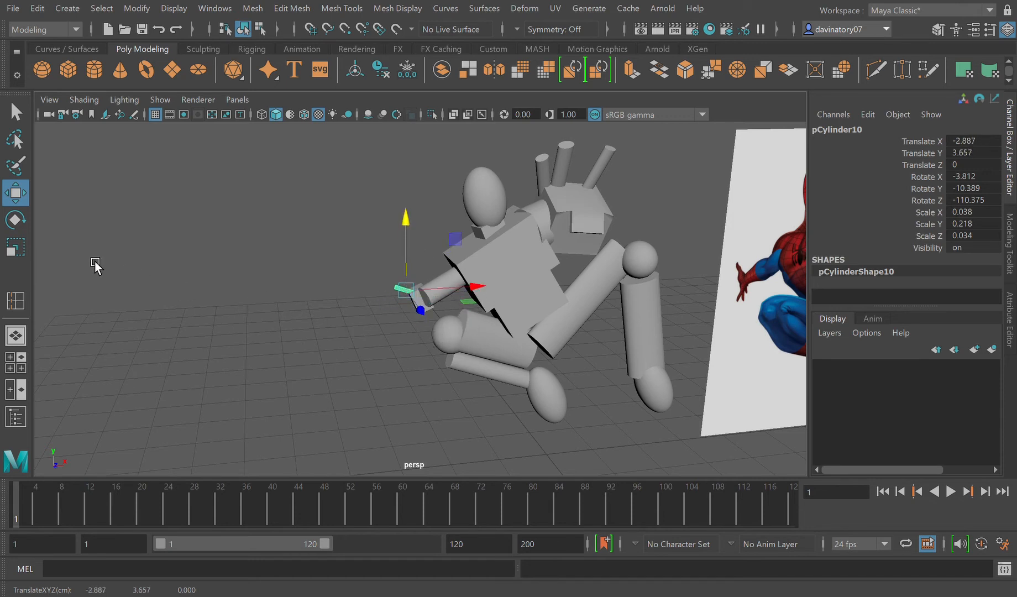
left_click(23, 224)
left_click_drag(472, 308, 430, 313)
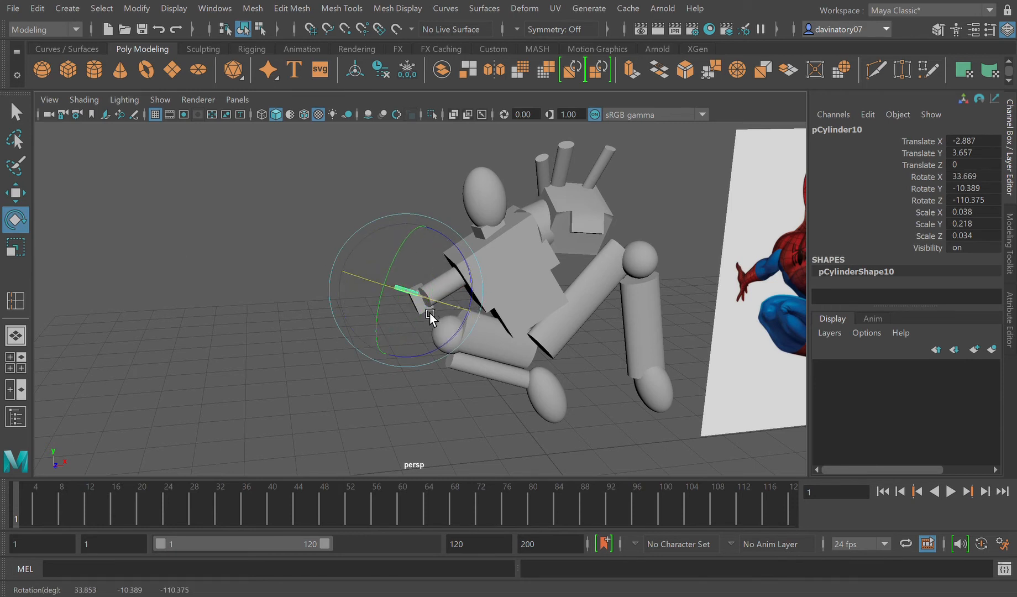
left_click(25, 196)
left_click_drag(430, 313, 457, 300)
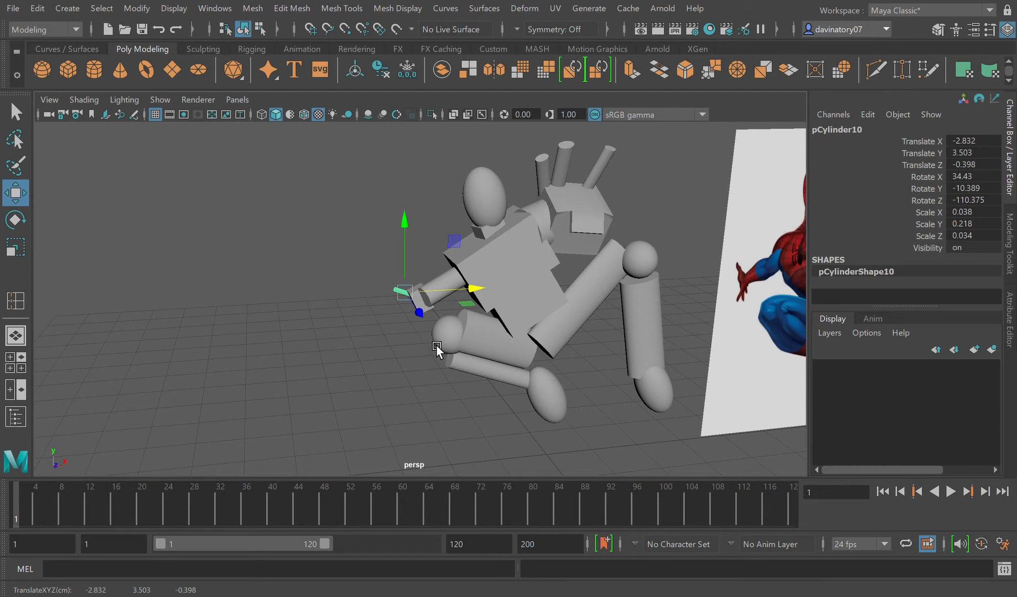
Step: Duplicate the finger, rotate the copy to 2.009, -27.913, -38.519, and move it below the hand block at X -2.607, Y 3.09
key("ctrl+d")
left_click_drag(415, 276, 416, 290)
key("e")
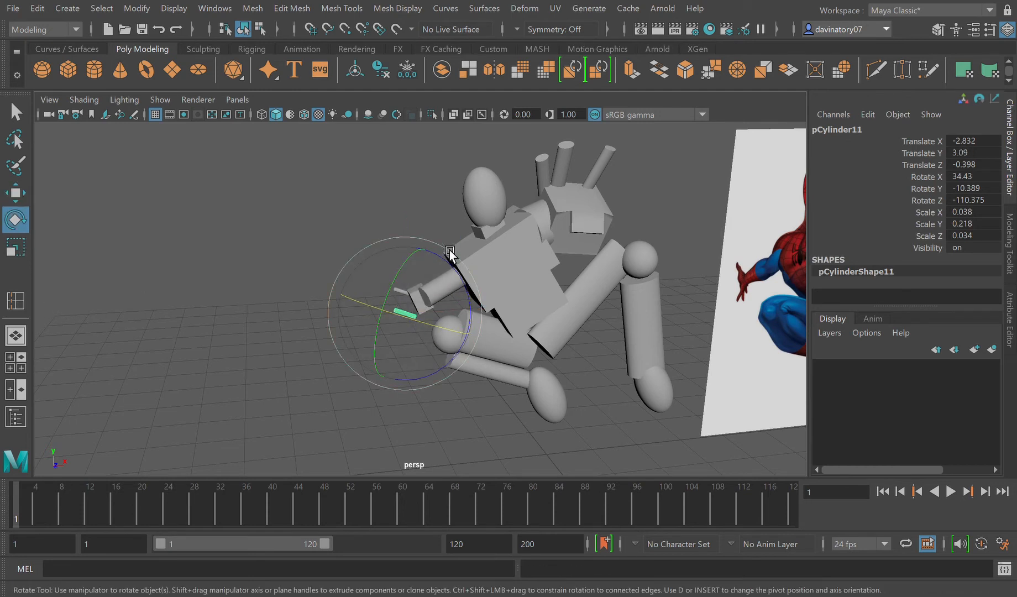
left_click_drag(426, 259, 417, 337)
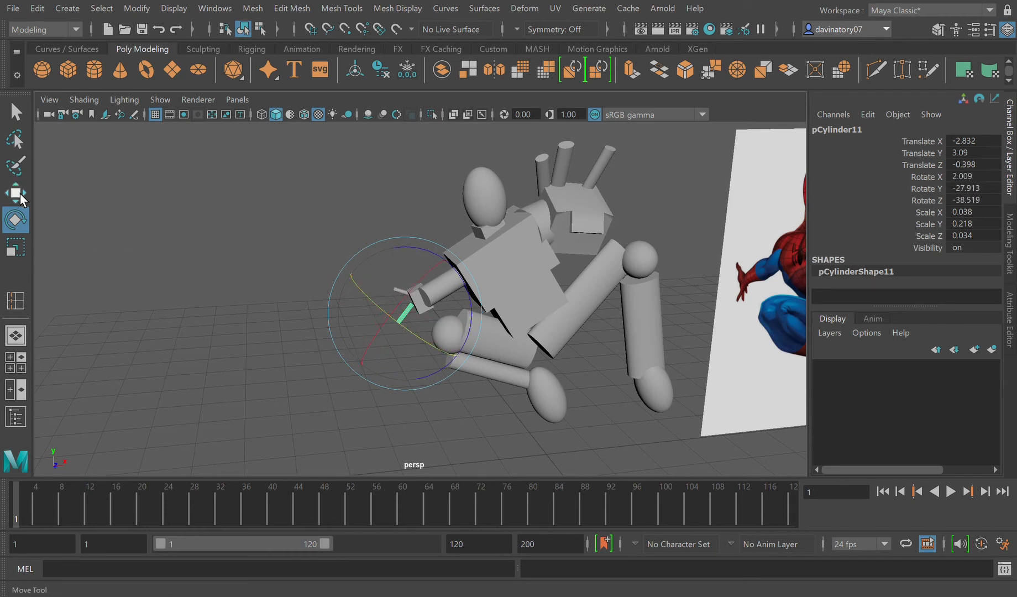
left_click(15, 193)
left_click_drag(439, 323, 453, 325)
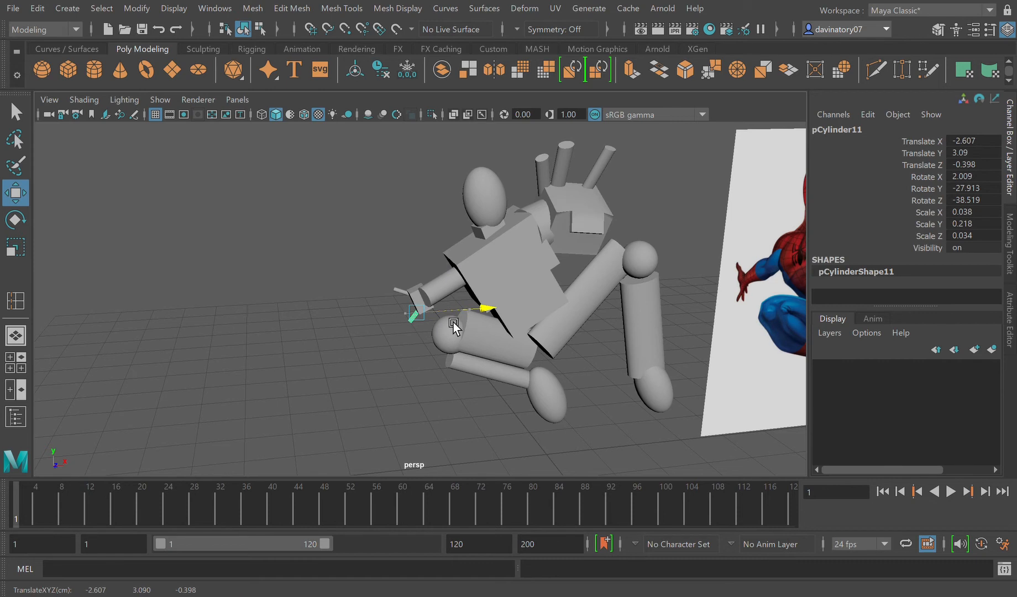
Step: Duplicate the lower finger twice, spacing the copies along X at -2.481 and -2.342
key("ctrl+d")
left_click_drag(482, 315, 488, 314)
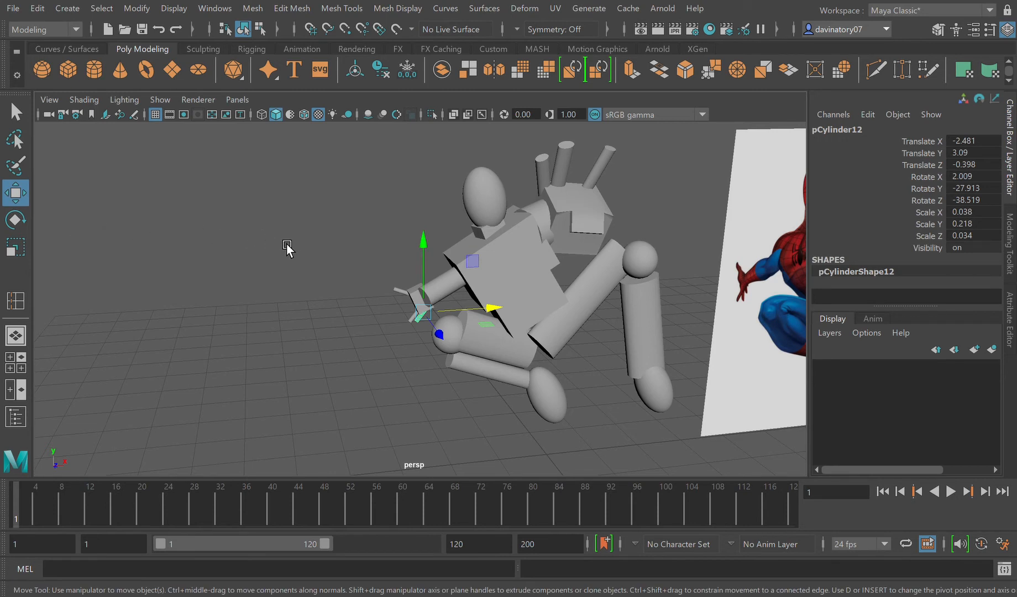
key("ctrl+d")
left_click_drag(463, 314, 476, 316)
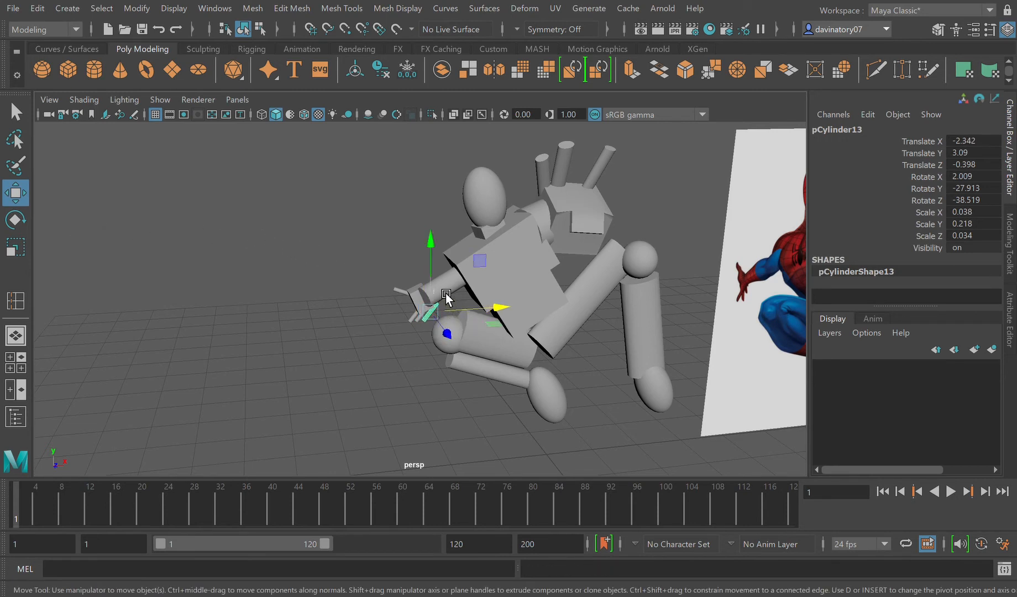
Step: Raise the last finger to Translate Y 3.112, rotate it to -2.626, -27.866, -28.63, and deselect it
left_click(441, 280)
left_click(444, 318)
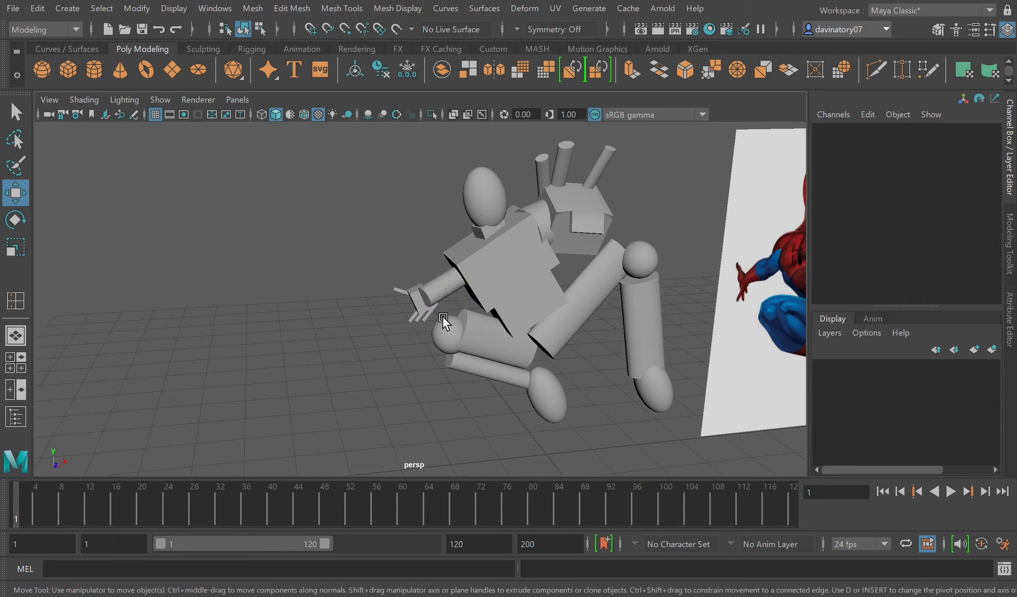
left_click(442, 319)
left_click_drag(441, 298, 442, 297)
left_click(15, 219)
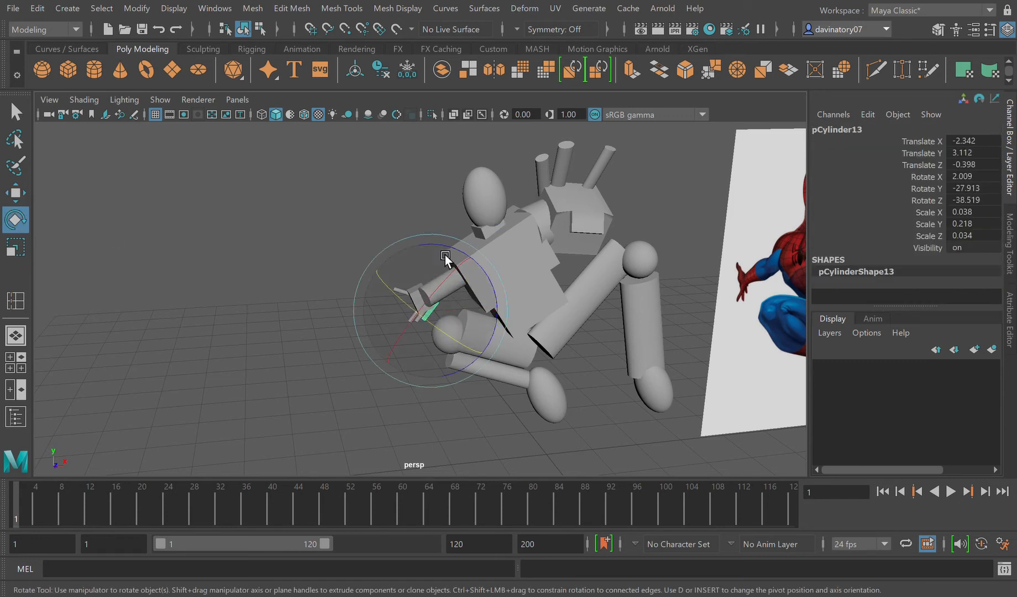
left_click_drag(448, 247, 439, 245)
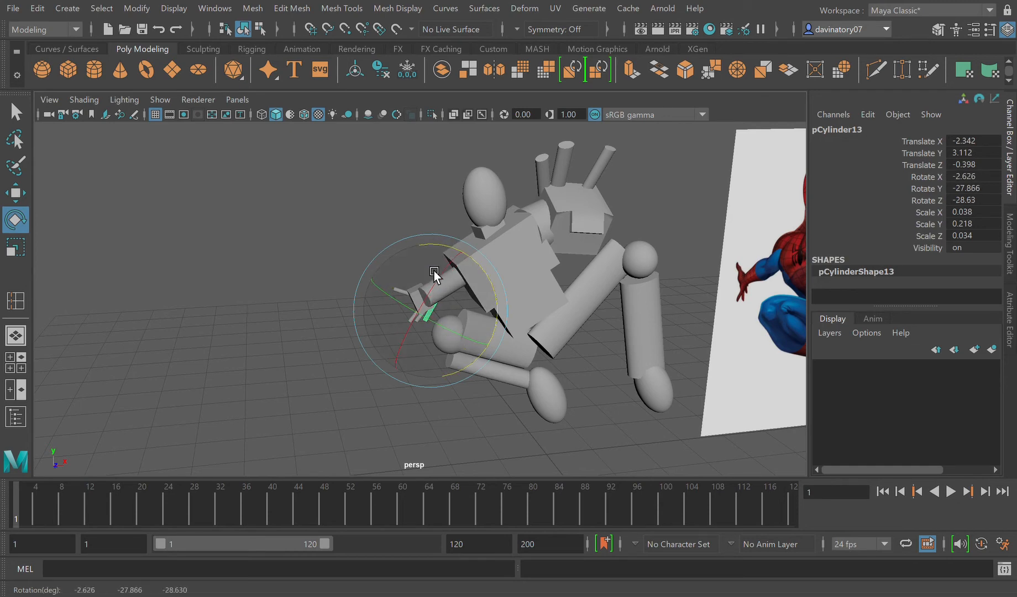
left_click(231, 275)
Step: Frame the Spider-Man reference image and compare the whole blocked-out figure with its pose
scroll(324, 358, "down", 3)
scroll(323, 359, "down", 1)
left_click_drag(399, 378, 389, 382, "alt")
scroll(400, 386, "down", 5)
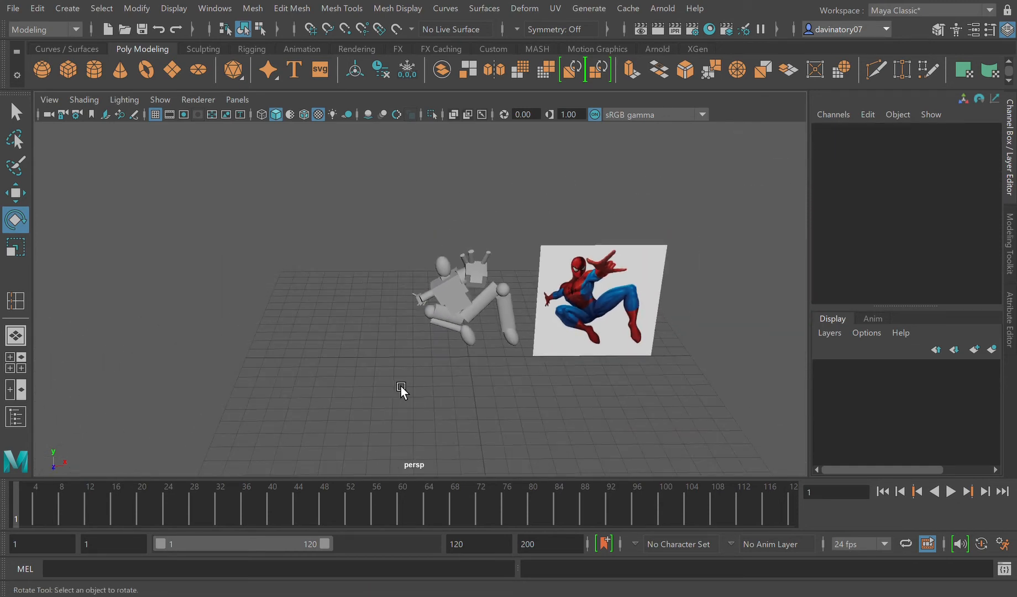
left_click(608, 316)
key("f")
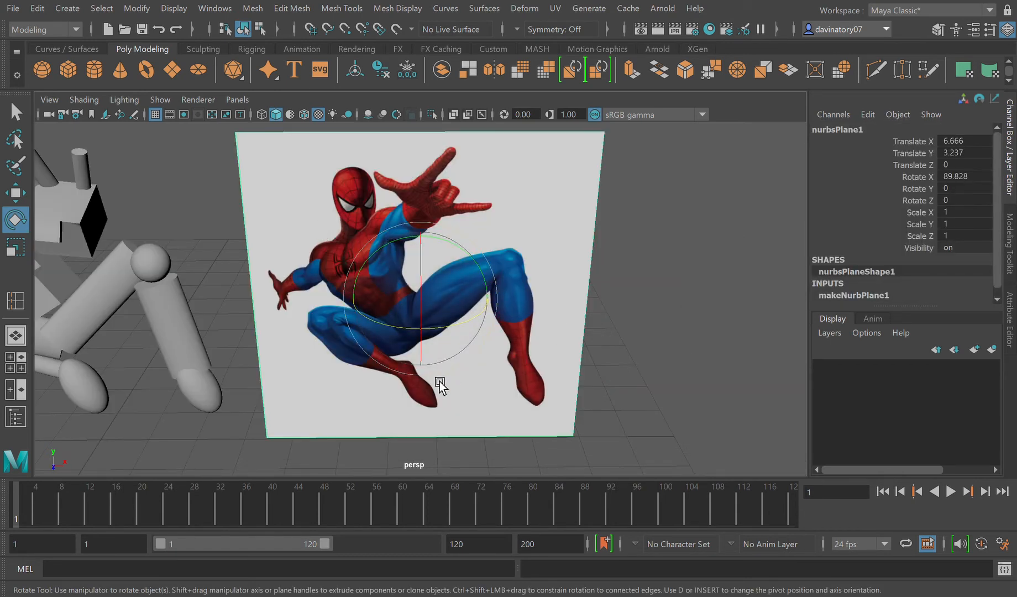
left_click_drag(447, 416, 418, 408, "alt")
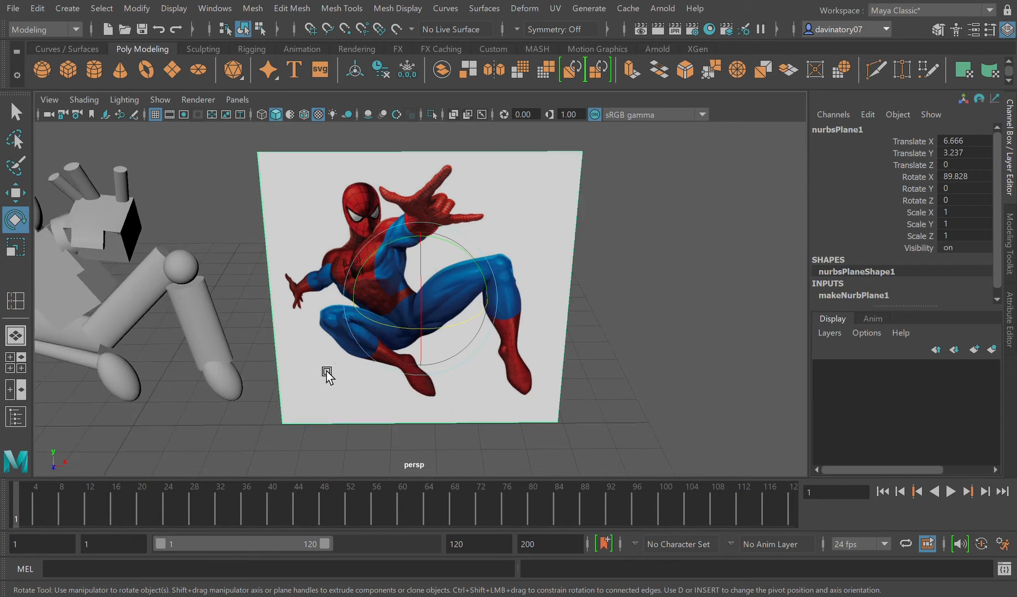
scroll(290, 379, "down", 1)
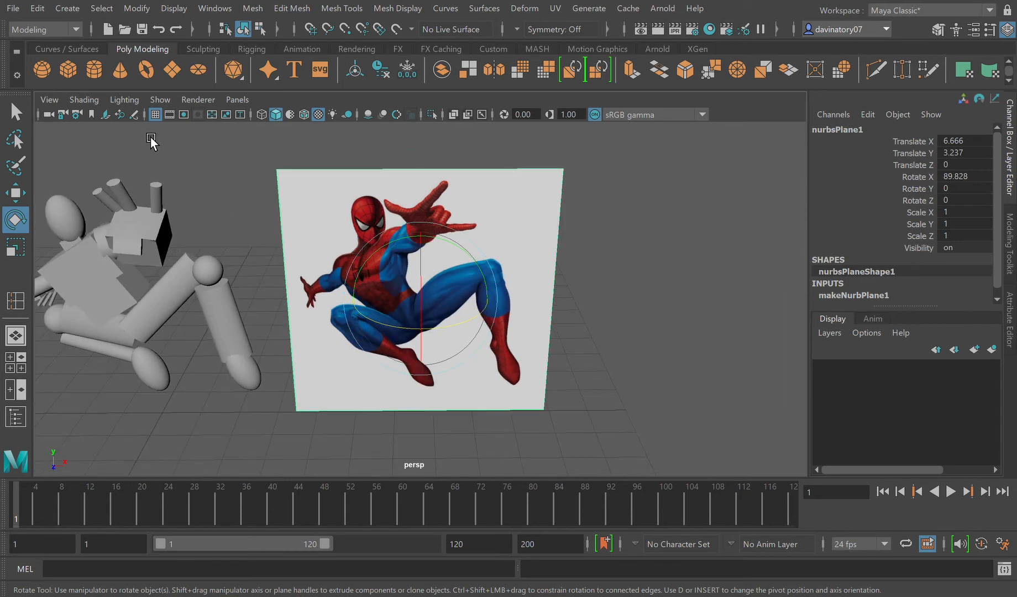
key("q")
left_click(752, 310)
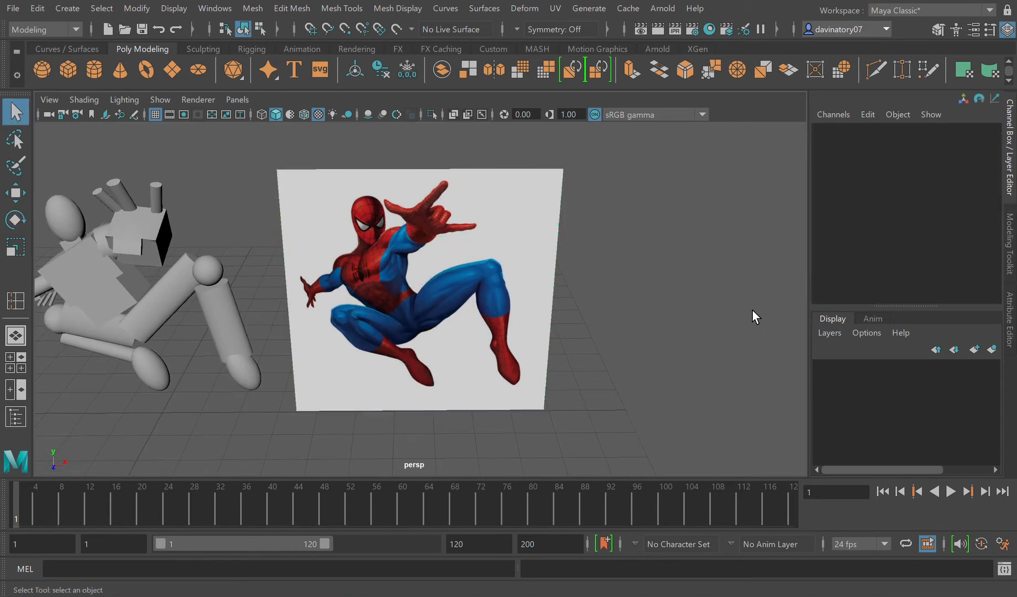
mouse_move(426, 353)
left_mouse_down("alt")
mouse_move(436, 356)
mouse_move(408, 354)
left_mouse_up("alt")
Step: Frame the neck block beneath the head and raise it to Translate Y 4.836
left_click(72, 247)
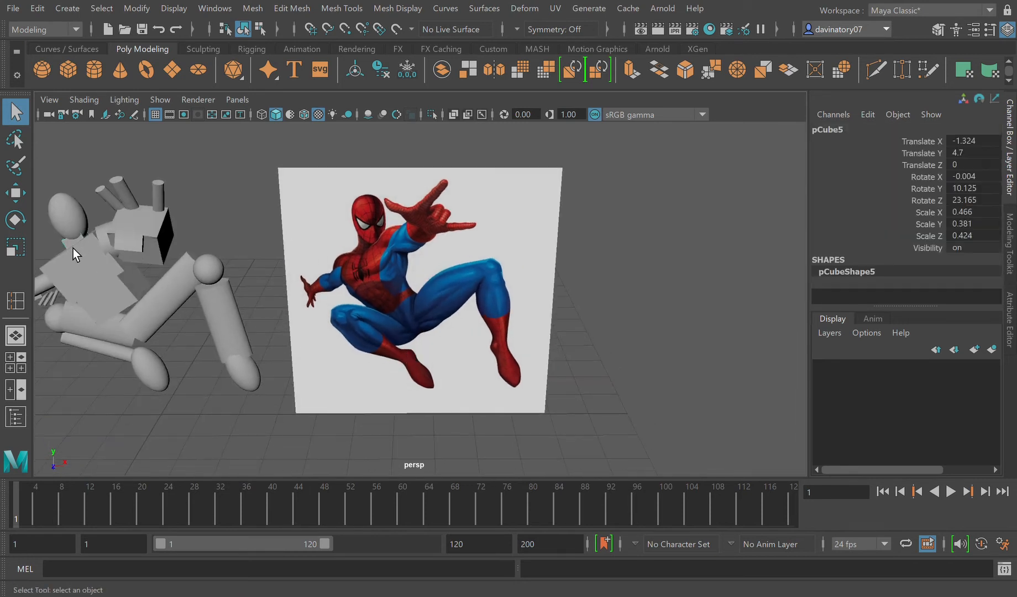
key("f")
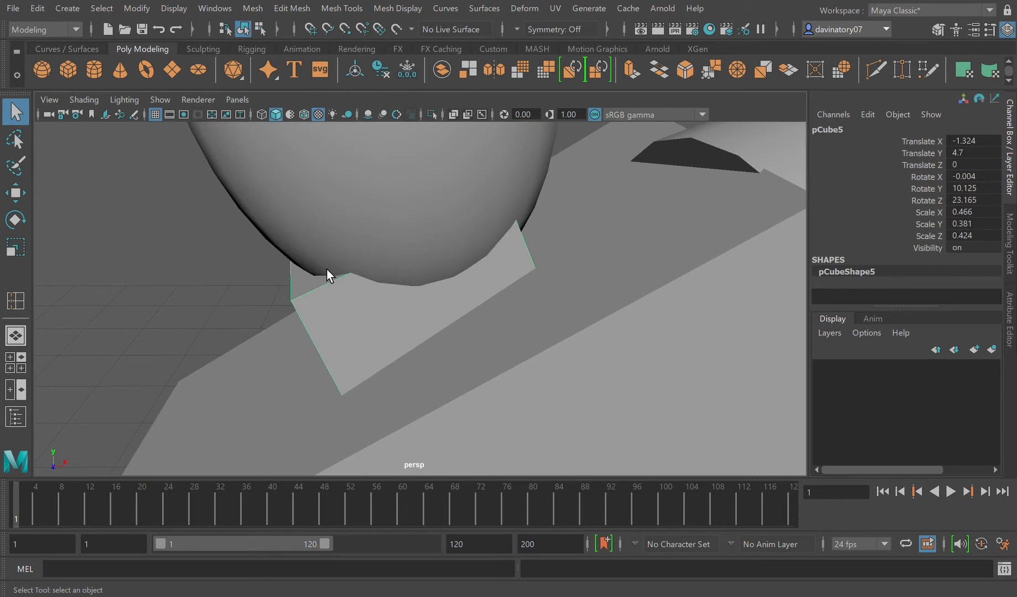
key("w")
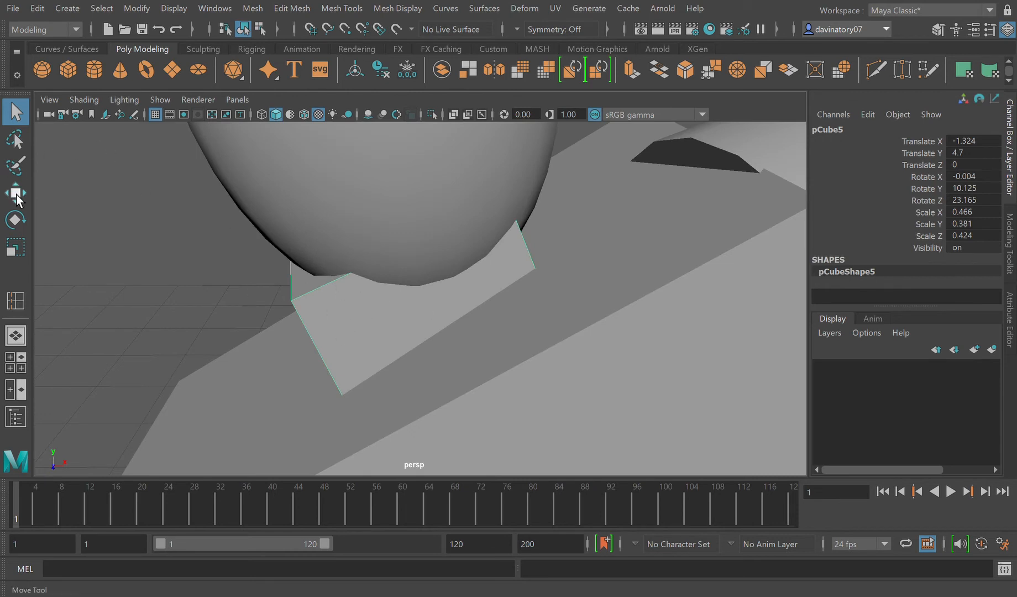
left_click_drag(426, 232, 421, 175)
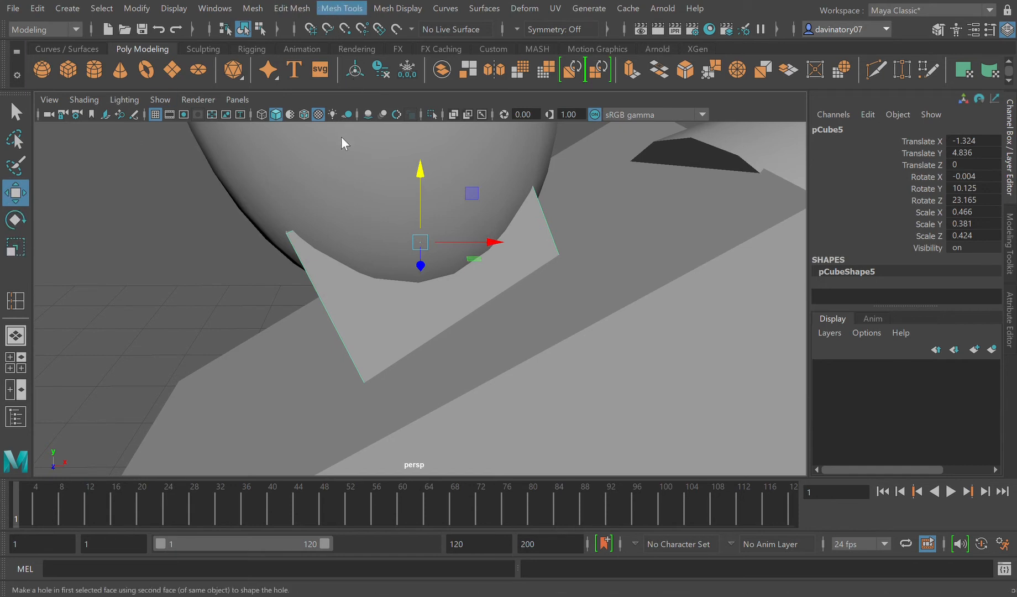
Step: Insert three edge loops close to the outer edges of the neck block
left_click(339, 119)
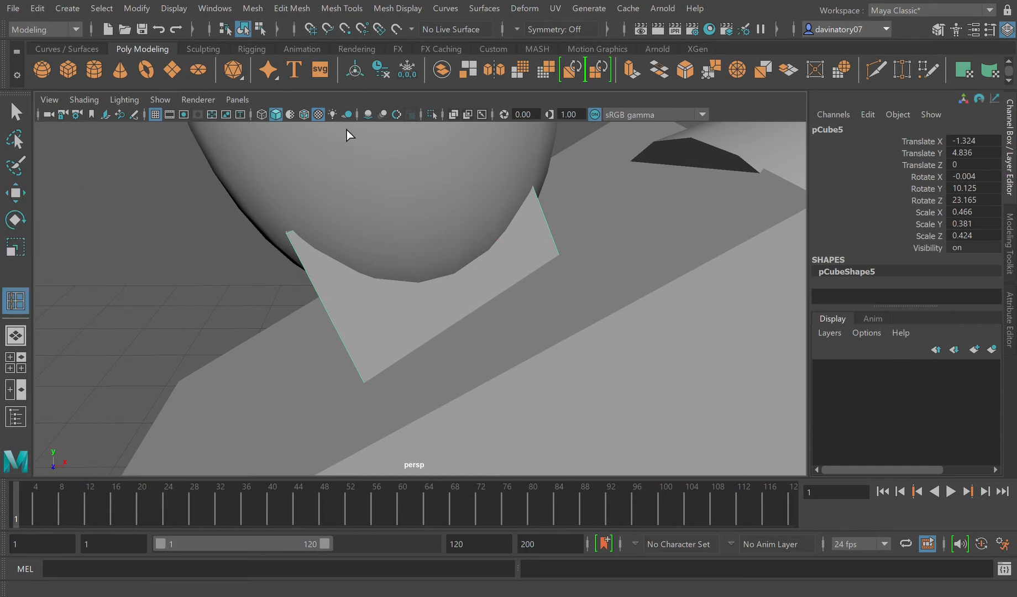
left_click(305, 237)
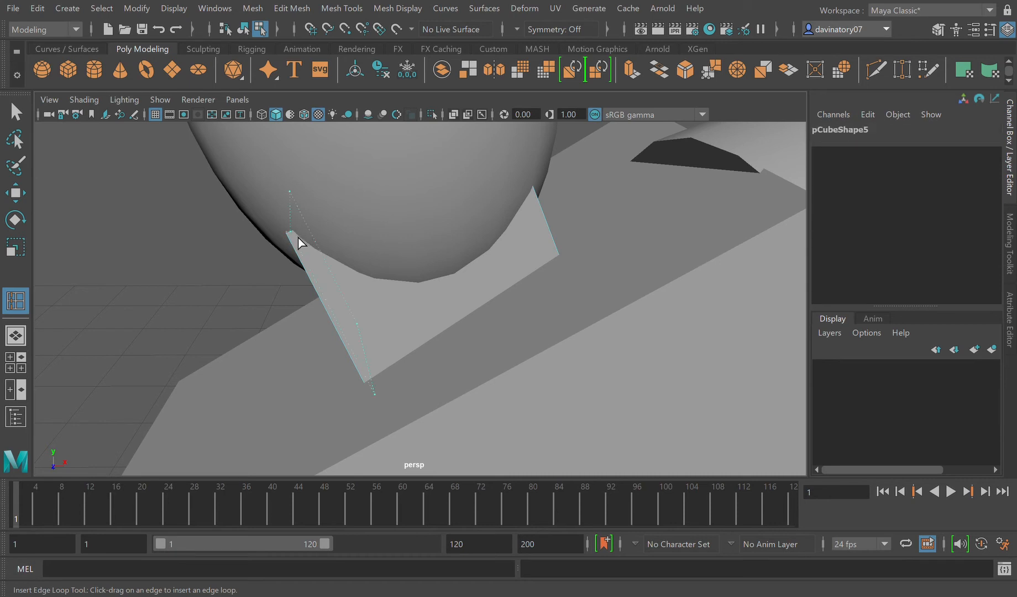
left_click(301, 245)
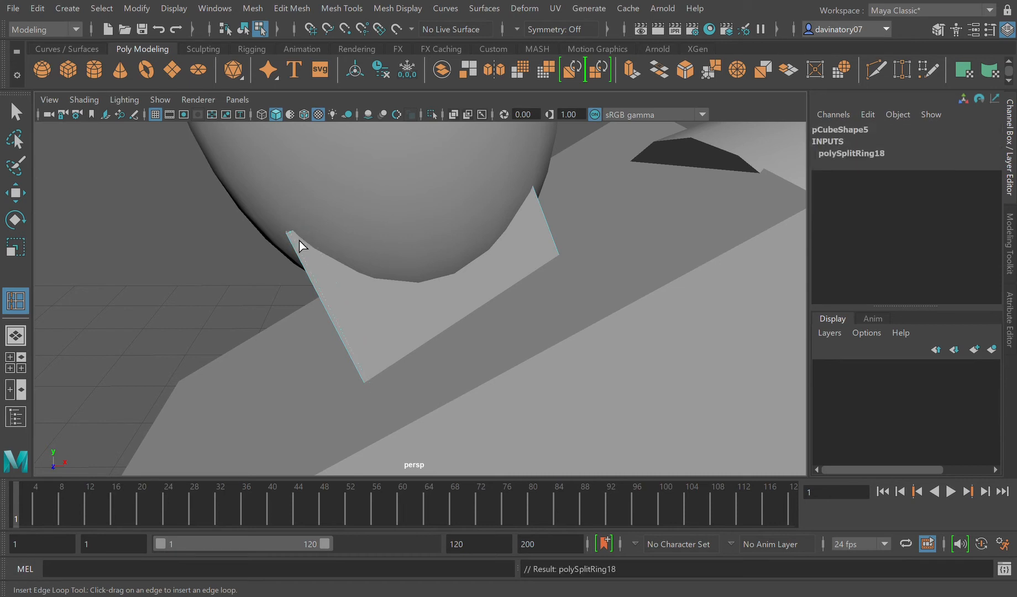
left_click(366, 381)
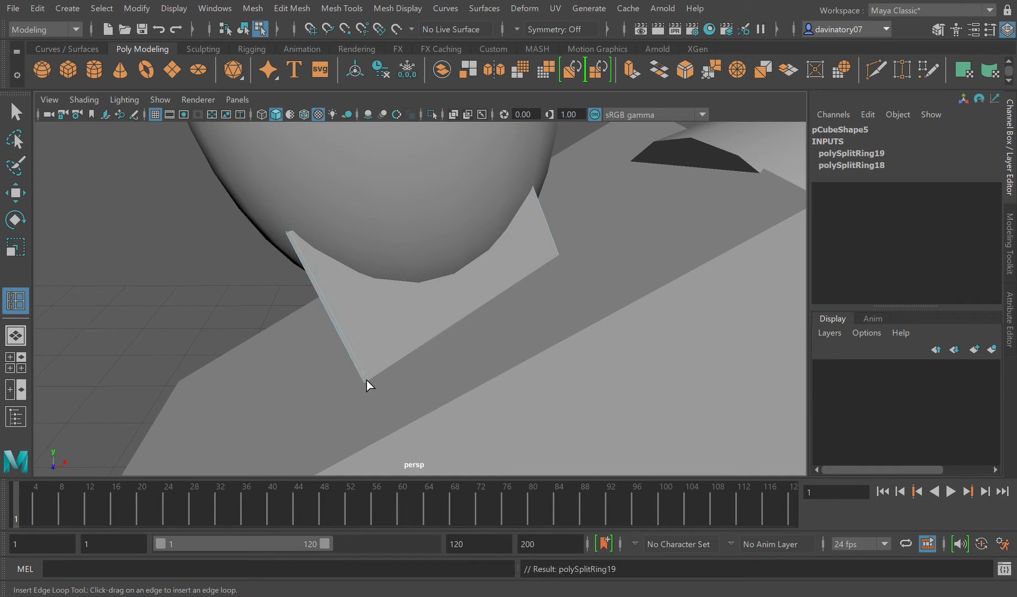
left_click(297, 248)
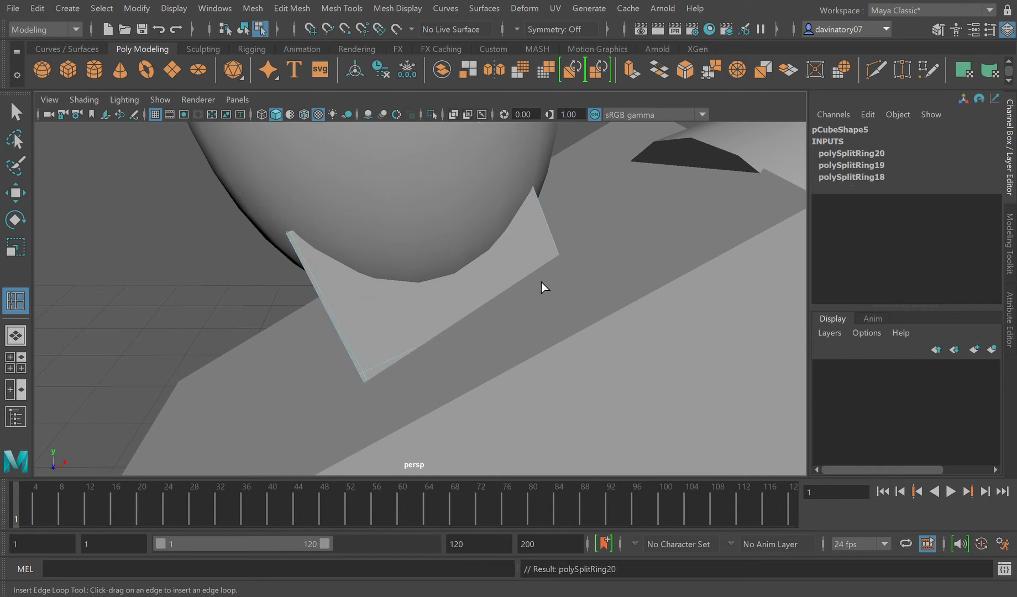
Step: Insert an edge loop on the head sphere and reselect the neck block
left_click(552, 269)
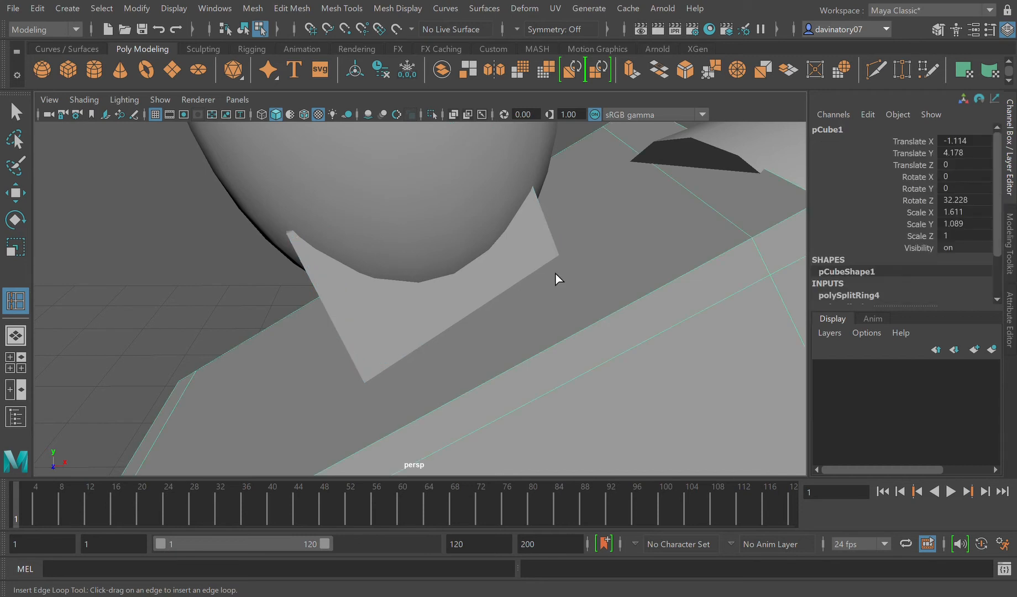
left_click(313, 207)
left_click(322, 254)
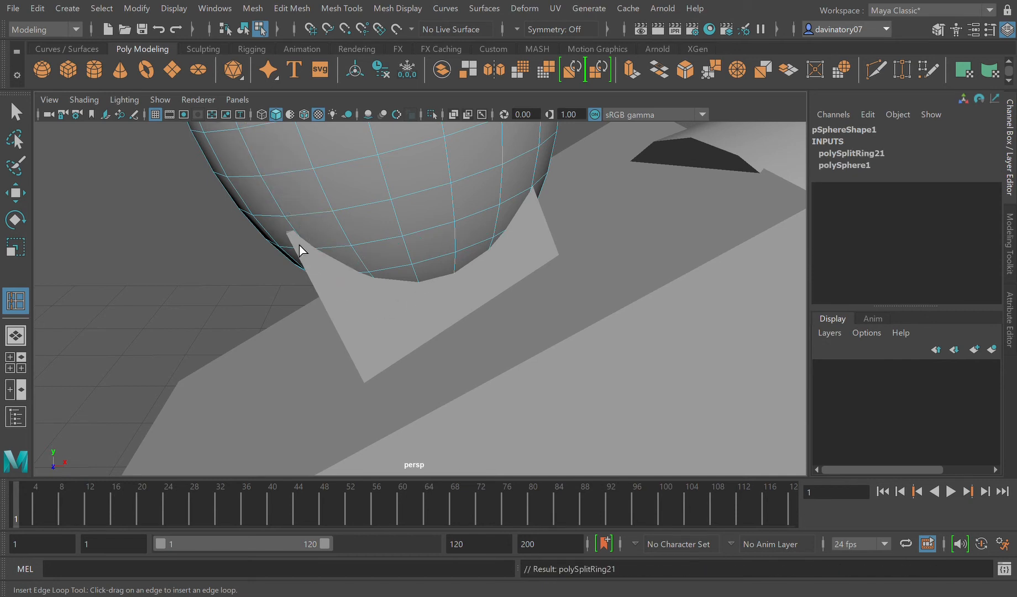
left_click(303, 256)
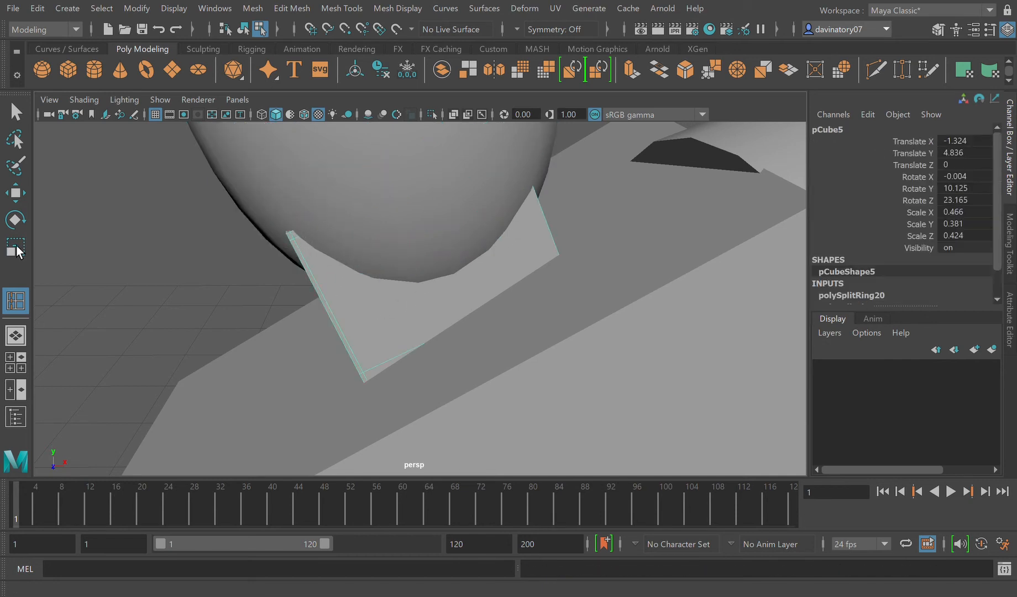
Step: Move the neck block along X to Translate X -1.943, clear of the head sphere
left_click(28, 200)
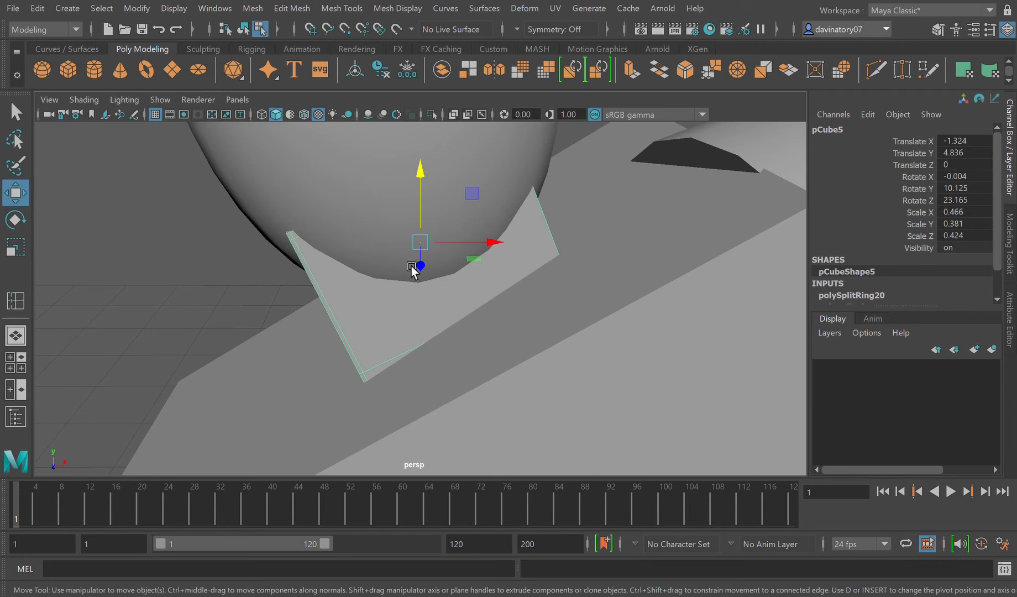
left_click_drag(468, 249, 181, 232)
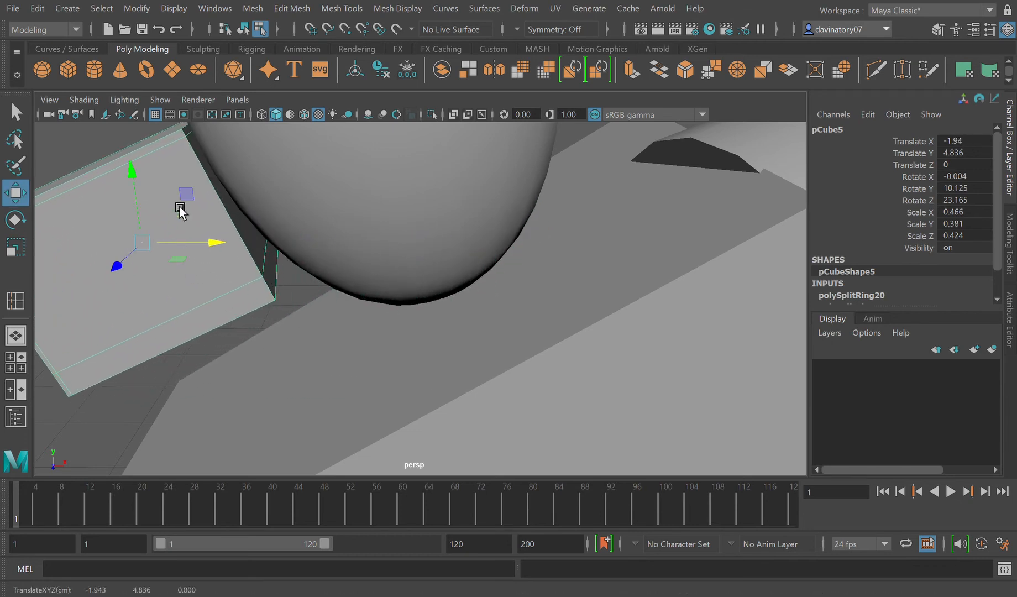
left_click(176, 136)
left_click(27, 112)
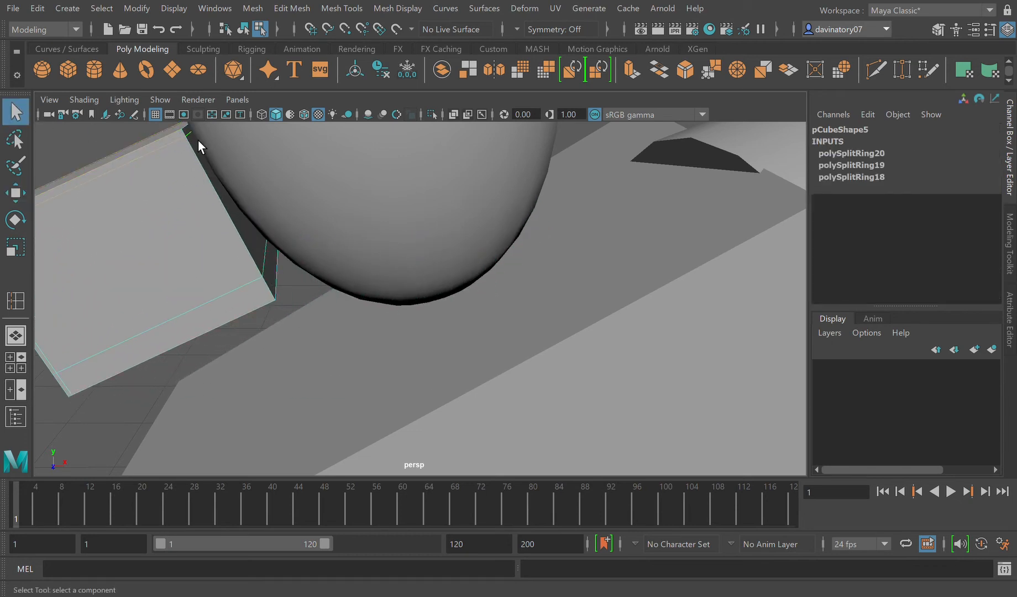
left_click(185, 139)
key("F8")
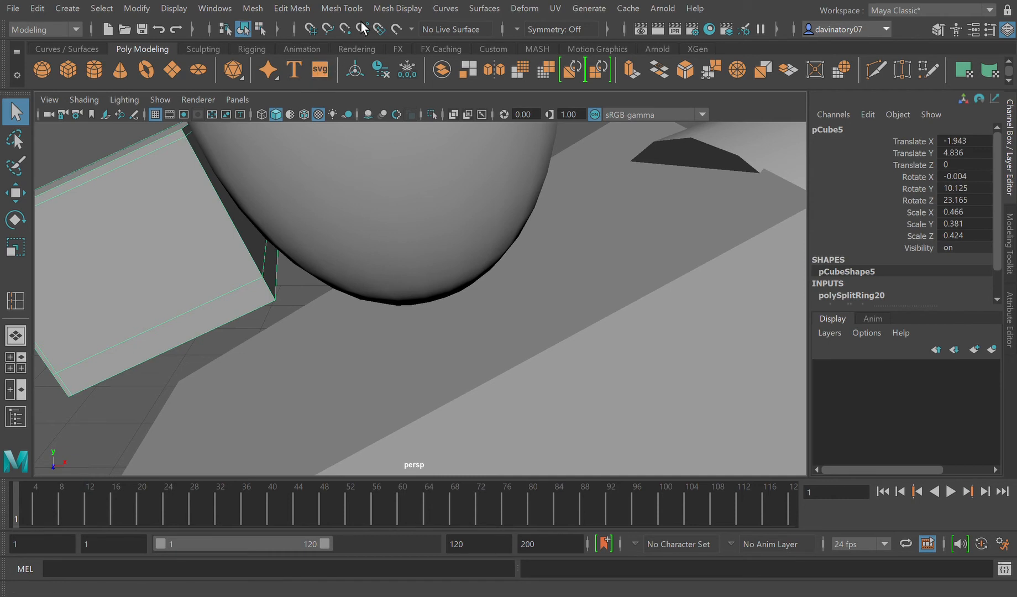
Step: Insert an edge loop close to the neck block's edge facing the head, check the smoothed preview and reselect the block
left_click(334, 12)
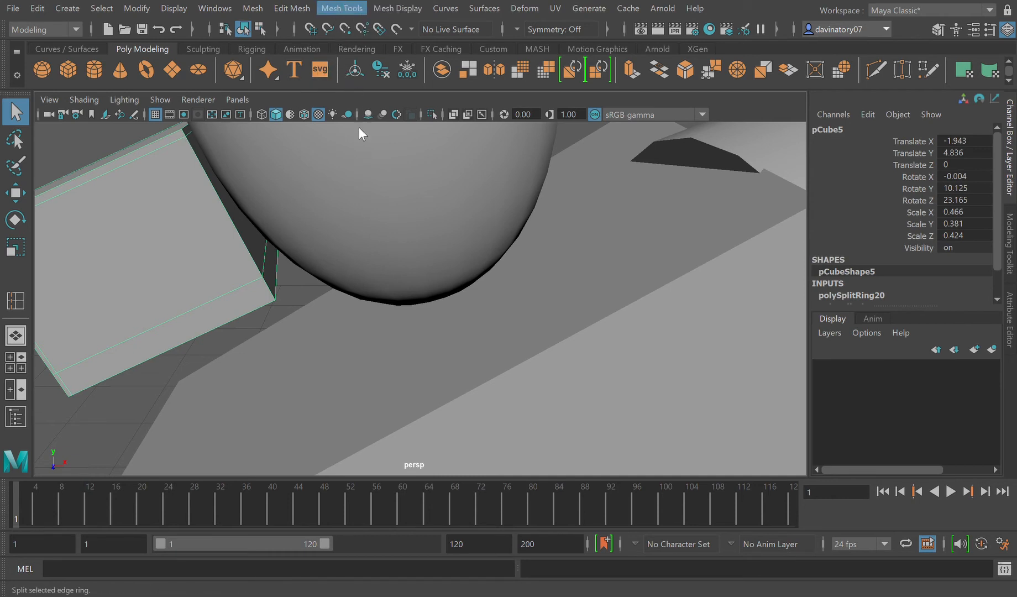
left_click(364, 119)
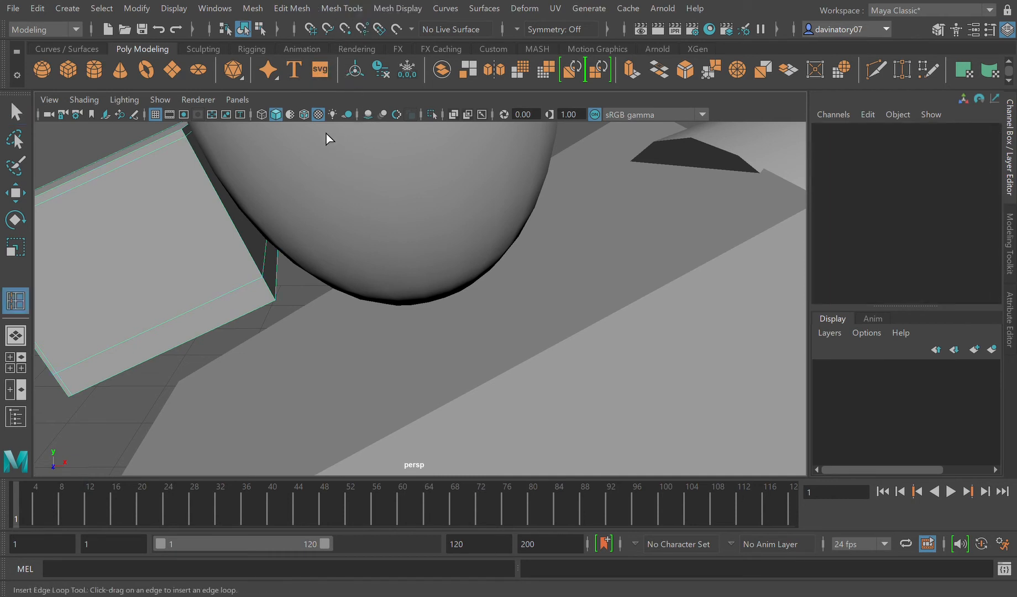
left_click(183, 142)
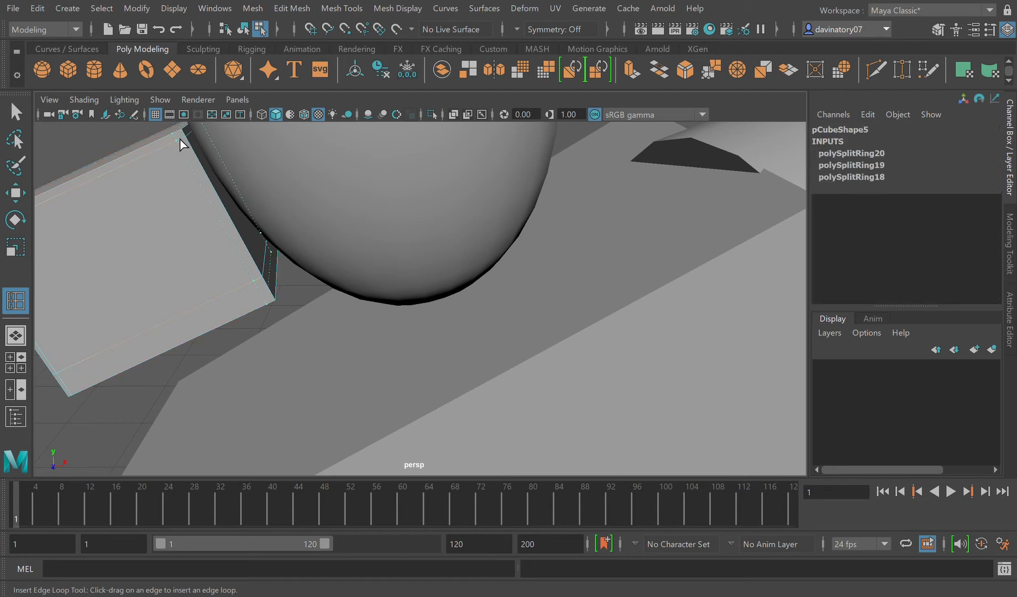
left_click(181, 142)
key("3")
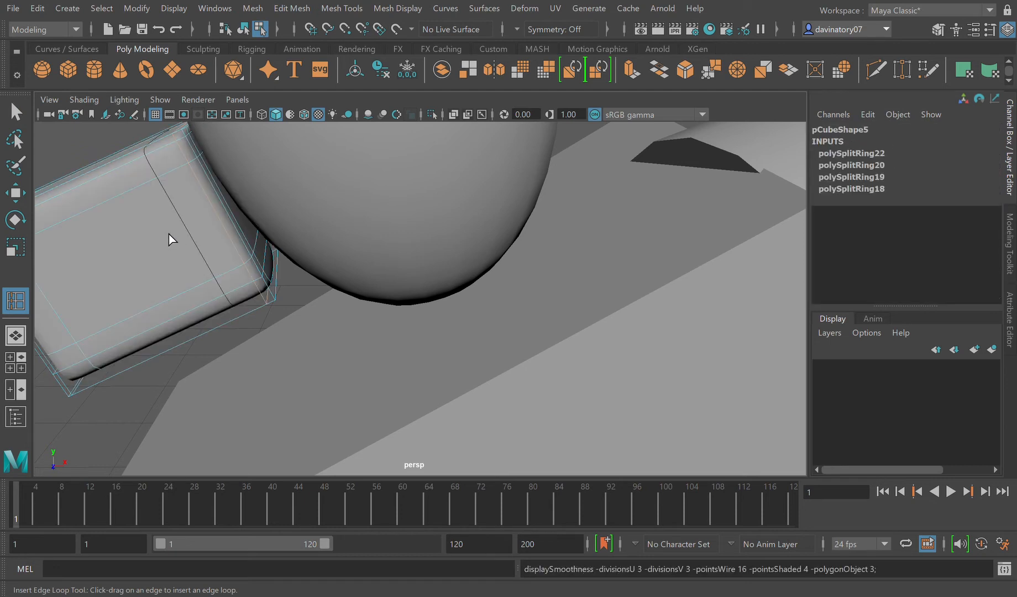
key("1")
key("3")
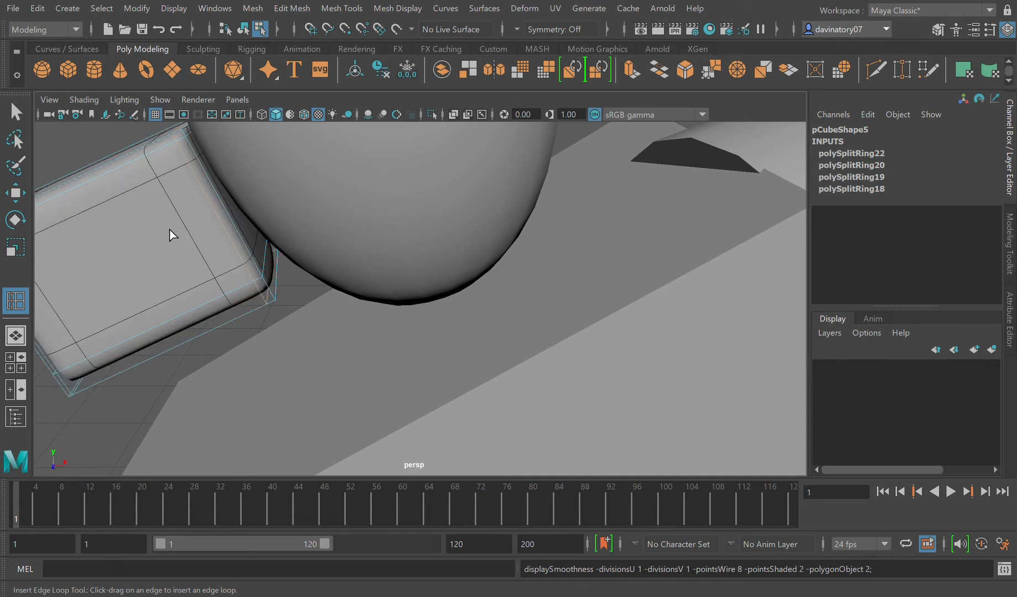
key("1")
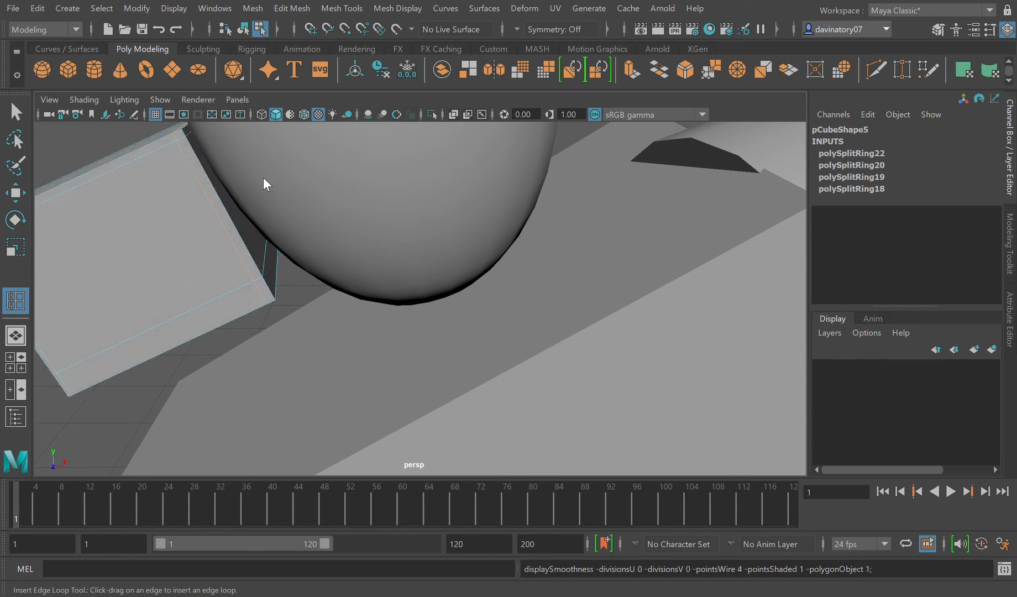
key("F8")
key("q")
left_click(147, 224)
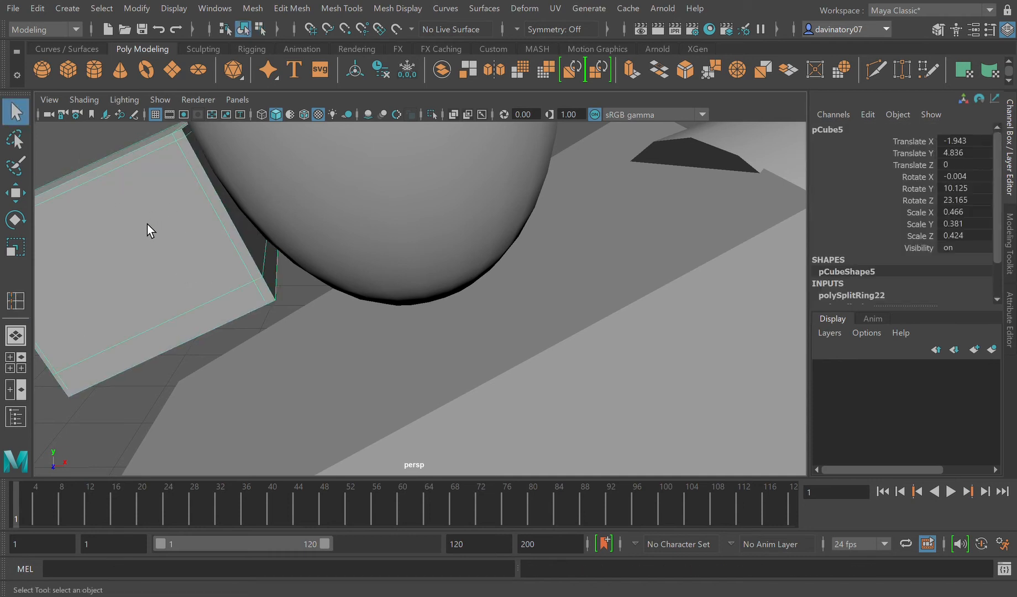
Step: Try to slant the neck block by shifting its bottom vertices outward and raising the block to Translate Y 4.99
right_click_drag(147, 224, 488, 331, "alt")
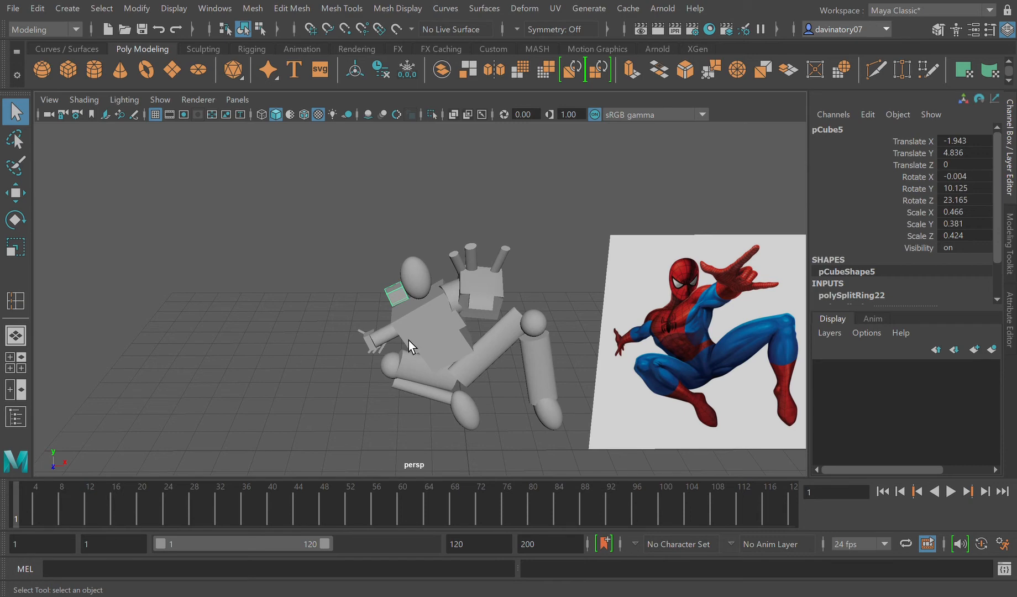
scroll(410, 340, "up", 10)
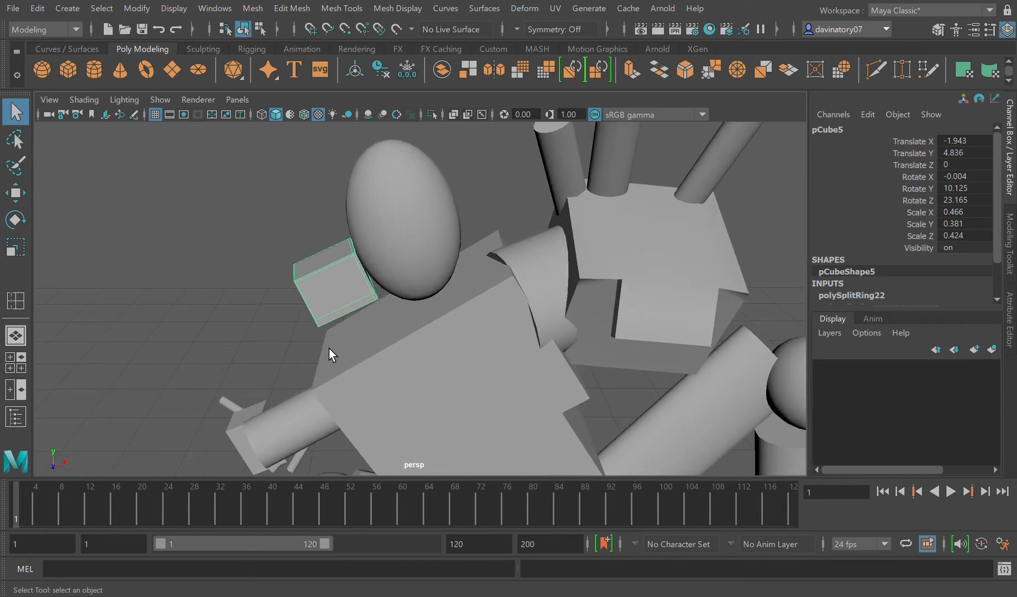
left_click_drag(329, 348, 361, 283, "alt")
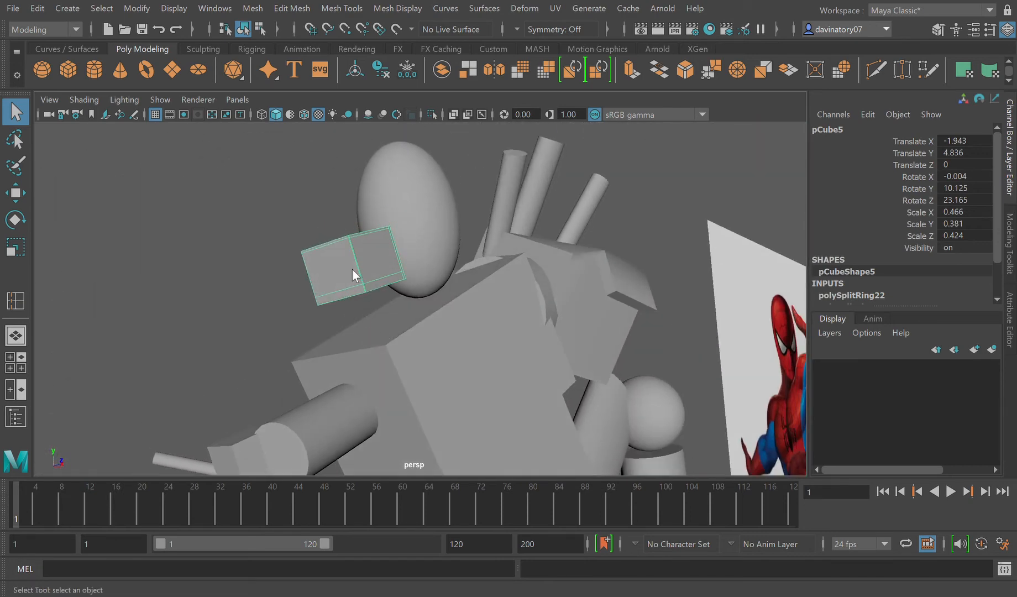
key("F9")
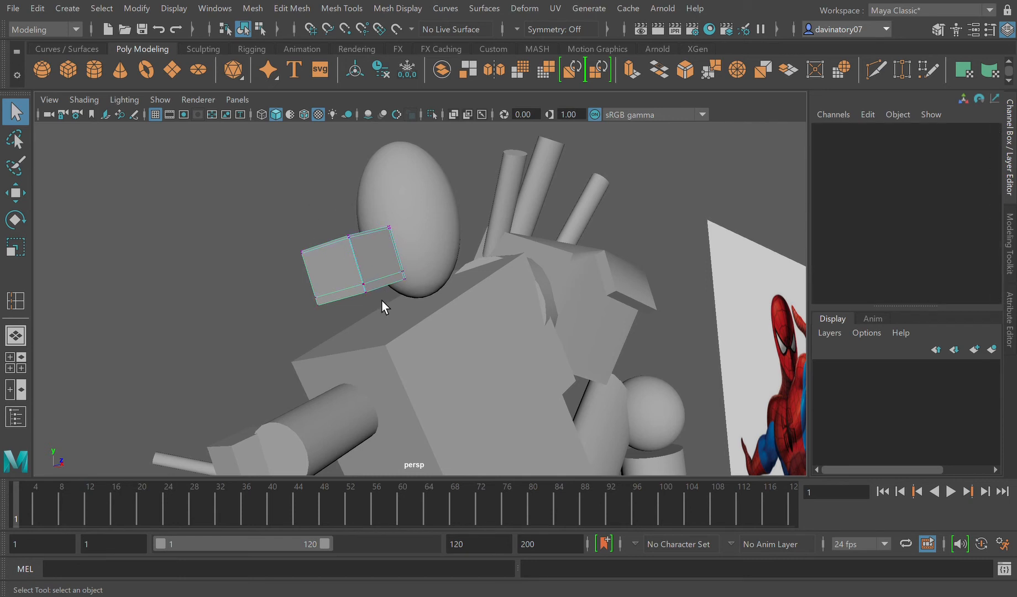
left_click_drag(311, 302, 393, 310)
left_click_drag(430, 313, 435, 324)
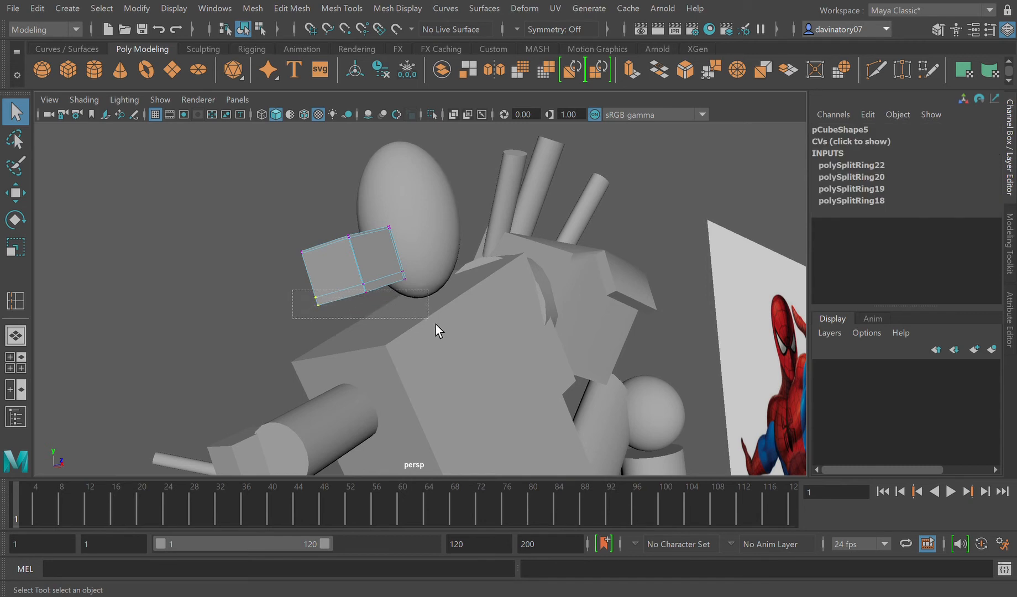
left_click_drag(371, 278, 322, 319, "shift")
left_click(16, 202)
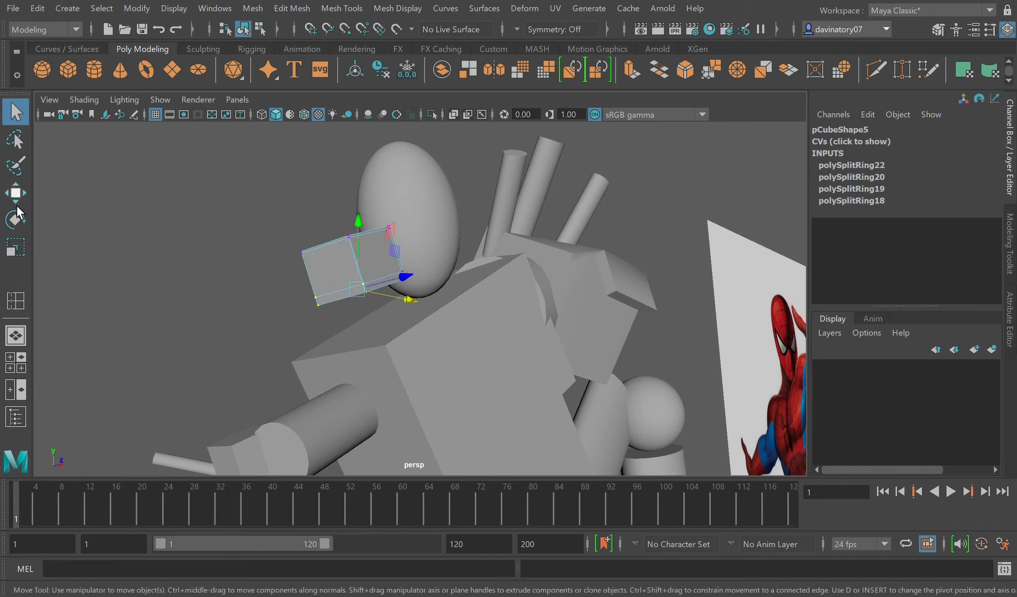
left_click_drag(397, 293, 356, 289)
key("3")
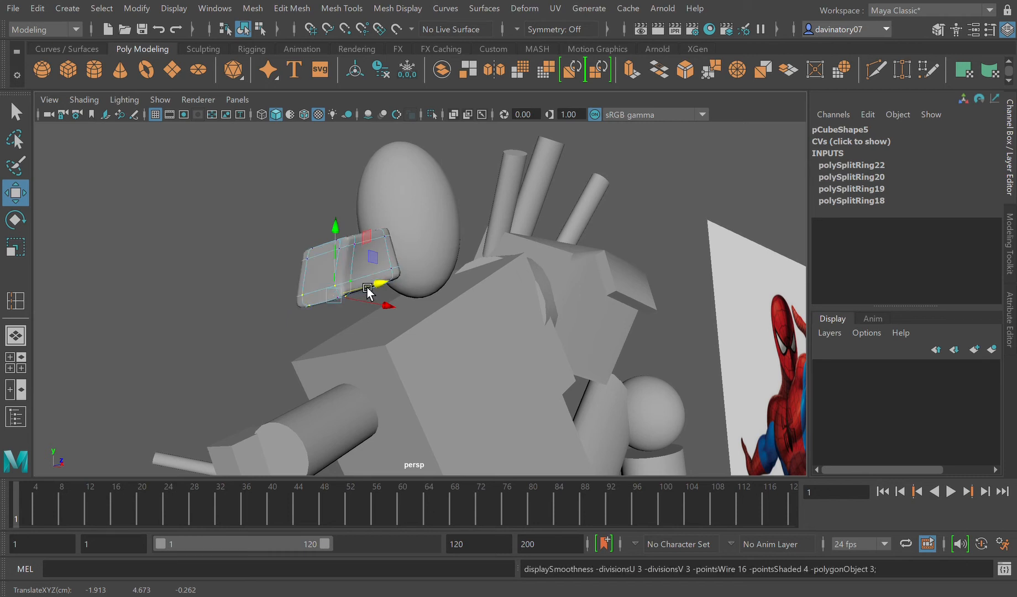
key("1")
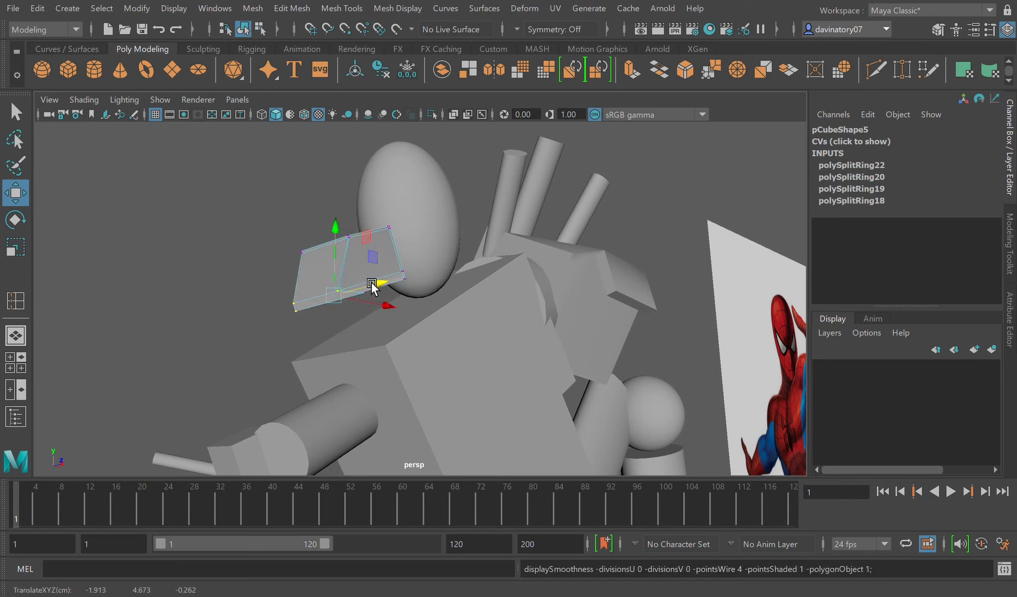
key("F8")
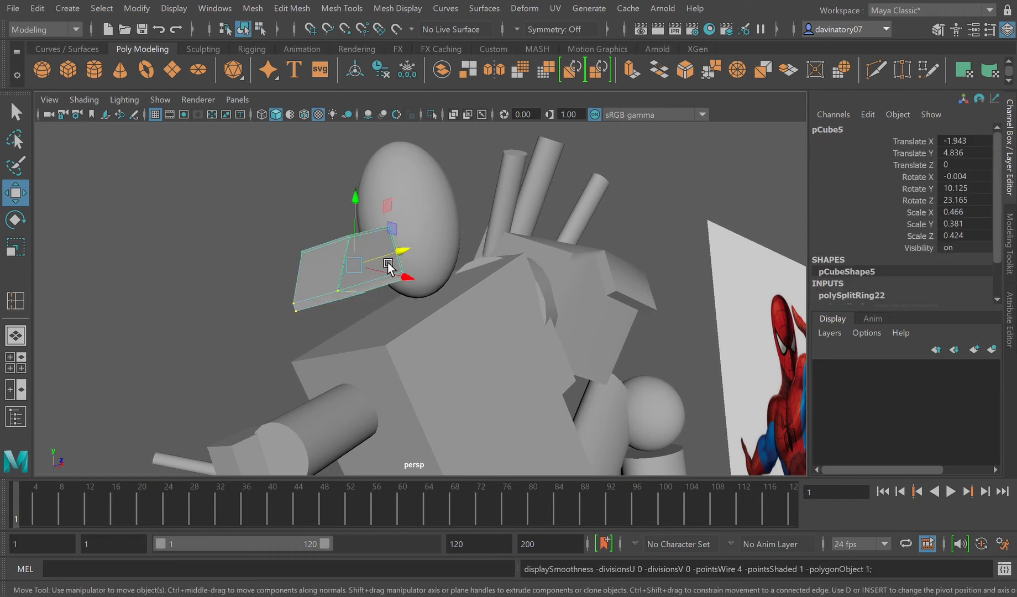
left_click_drag(364, 235, 395, 221)
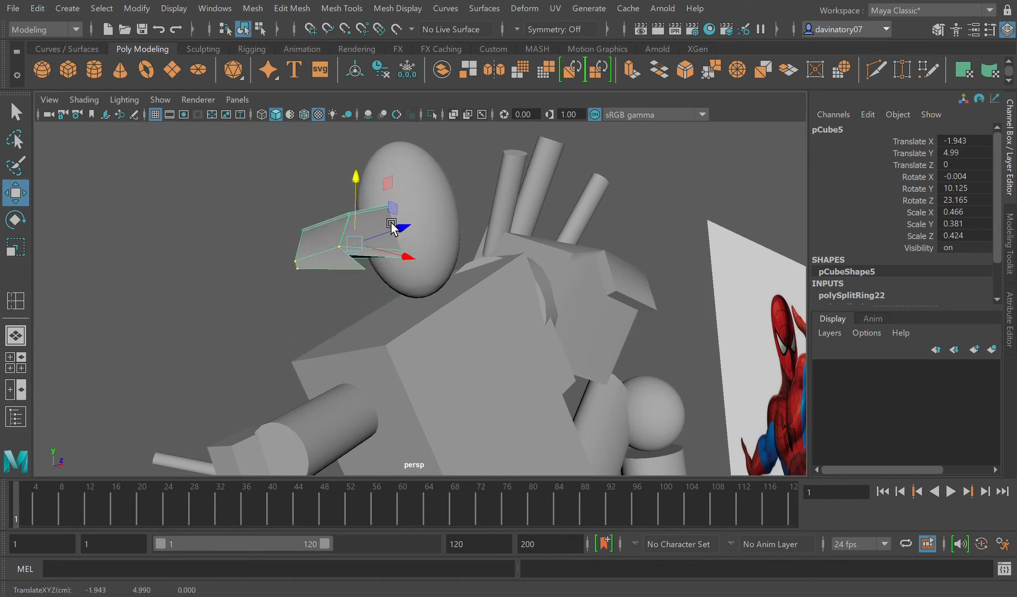
Step: Undo the neck block's raise and the shift of its bottom vertices
key("ctrl+z")
key("ctrl+z")
key("ctrl+z")
key("ctrl+z")
key("ctrl+z")
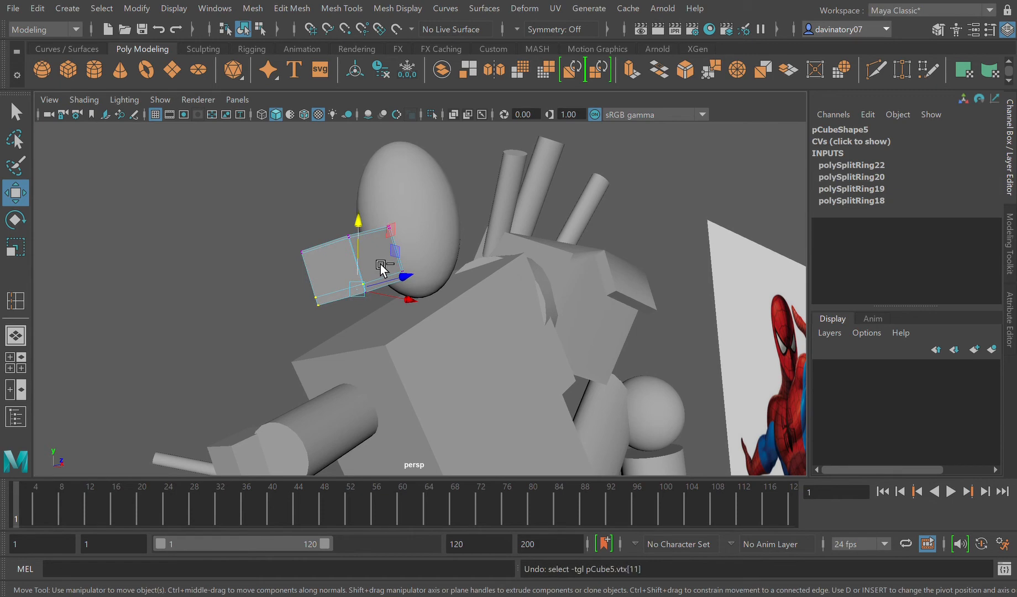
key("ctrl+z")
key("ctrl+z")
key("ctrl+z")
Step: Pull the two bottom corner vertices on the neck block's outer side outward and lower the front one to Y 4.479
left_click_drag(404, 314, 392, 340, "alt")
scroll(387, 342, "up", 3)
left_click_drag(347, 366, 347, 392, "alt")
left_click(342, 382)
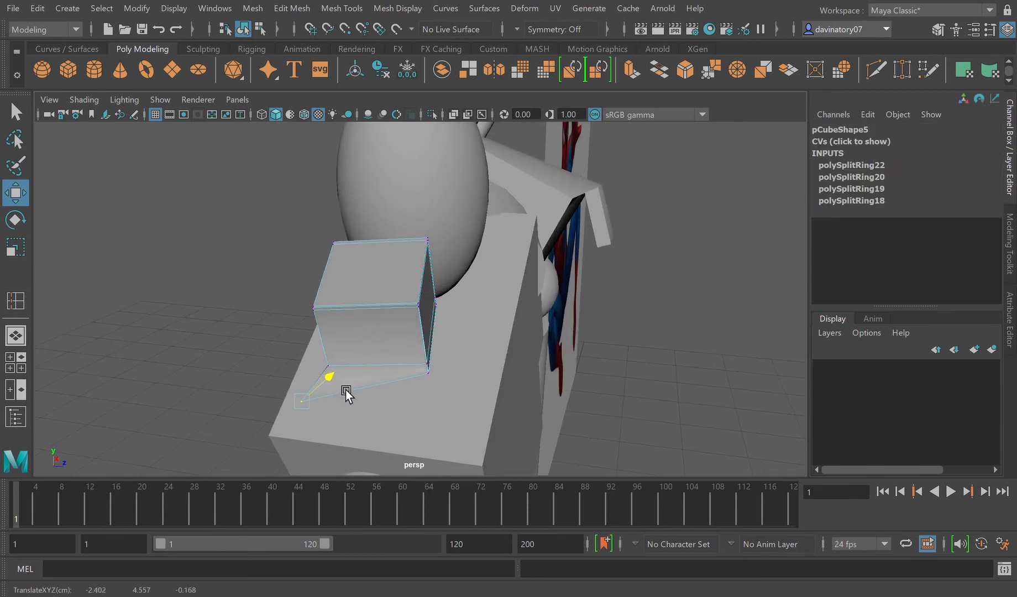
left_click(444, 376)
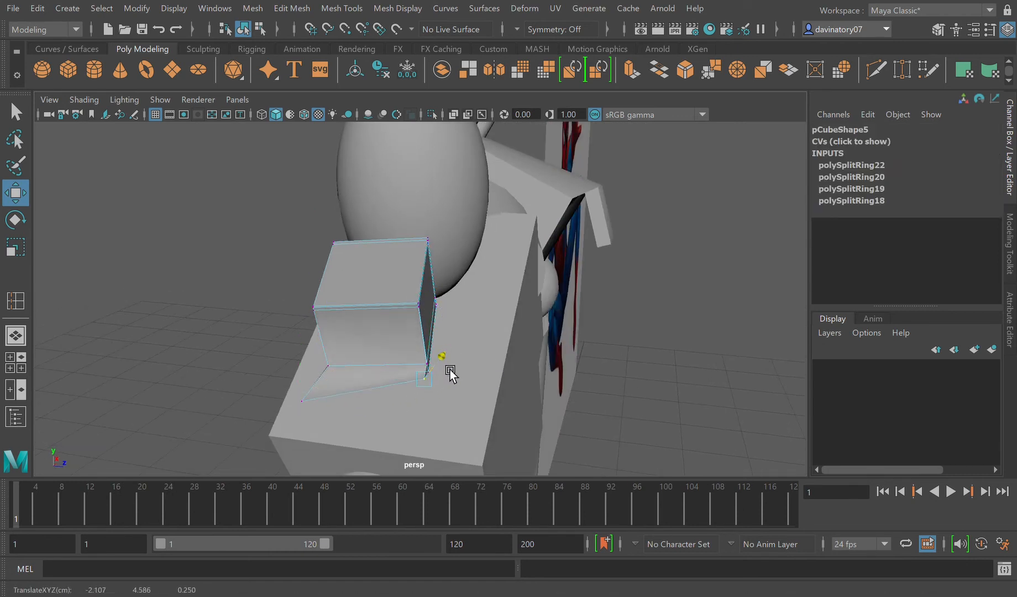
left_click_drag(438, 390, 265, 287, "alt")
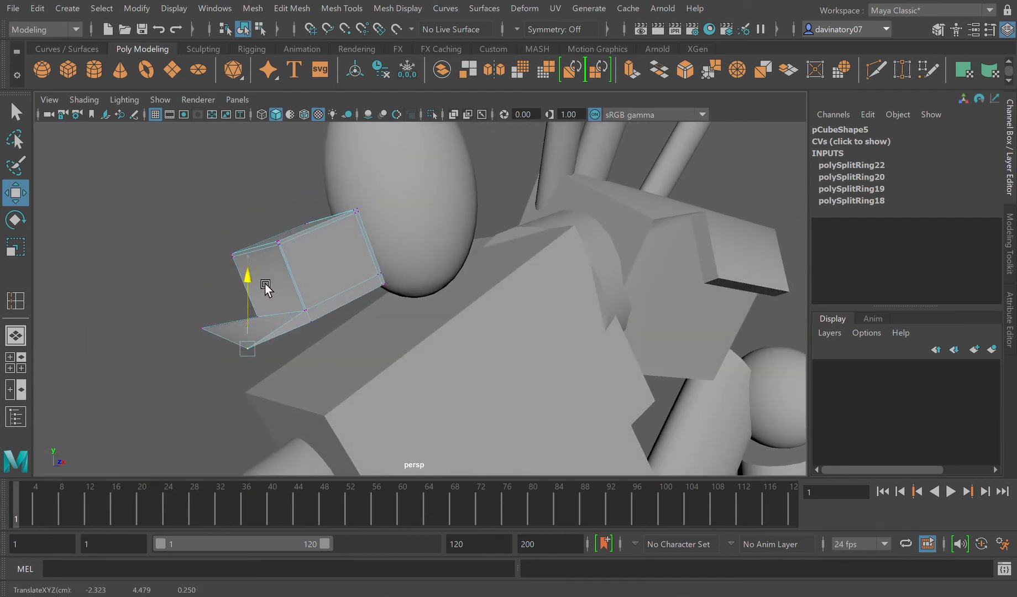
Step: Lower the back flared corner vertex to Y 4.500 and shift the front one to X -2.279 to even the flare
left_click(215, 329)
left_click_drag(204, 288, 204, 300)
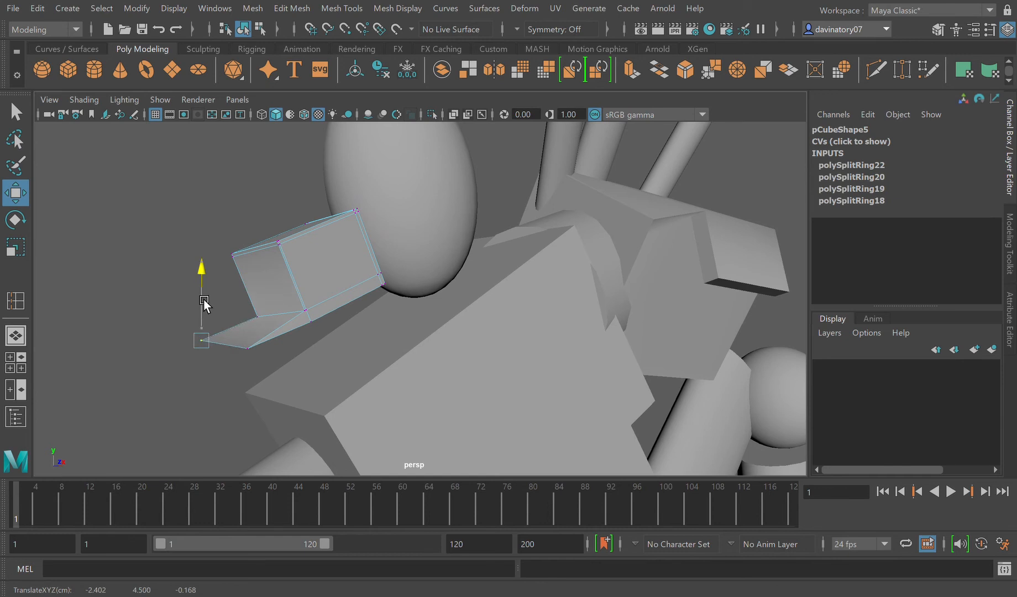
left_click_drag(259, 343, 266, 413)
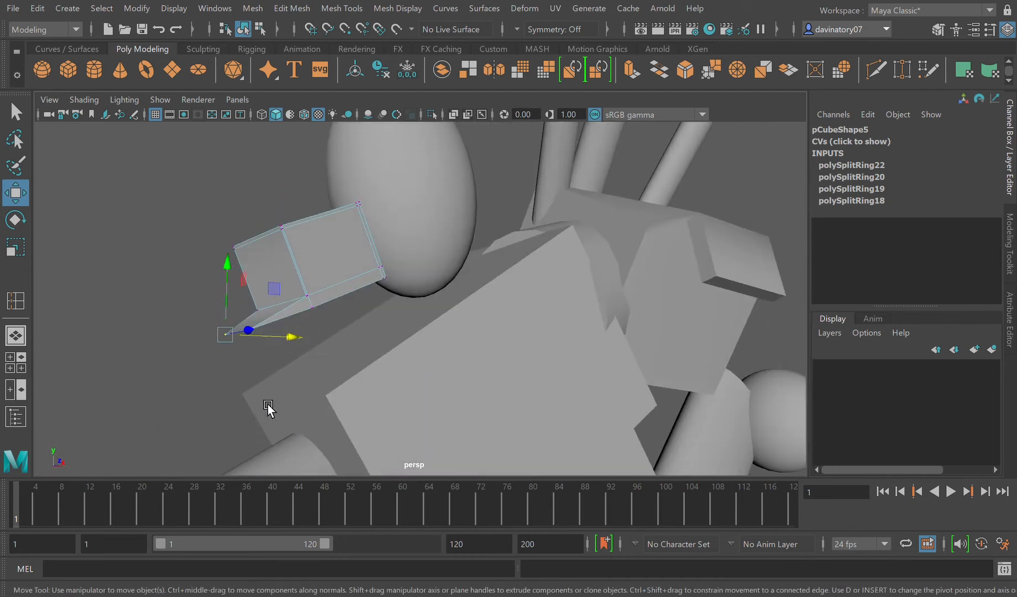
left_click_drag(296, 322, 301, 370, "alt")
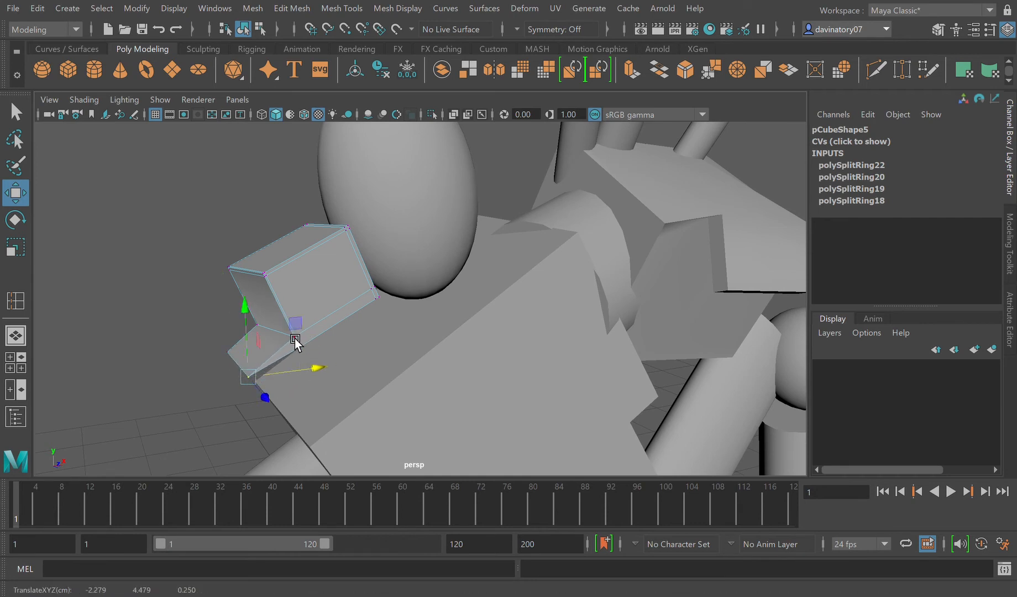
left_click(296, 338)
left_click_drag(332, 339, 289, 388)
Step: Move the two loop vertices above the flared corners outward and down to meet the flare, and check the smoothed preview
left_click(302, 358)
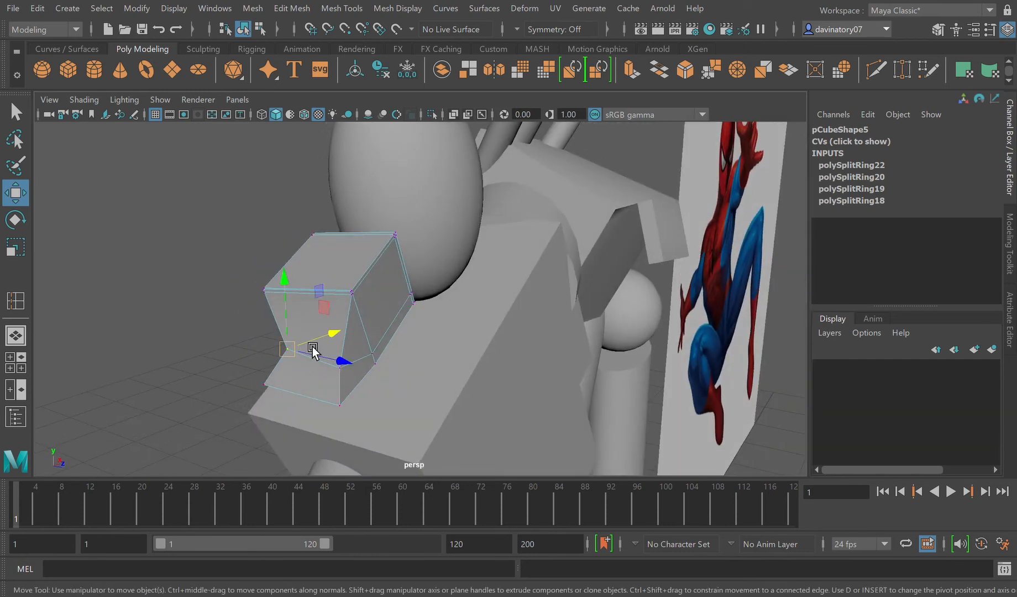
left_click_drag(313, 349, 272, 352)
left_click(344, 370)
left_click_drag(342, 352, 380, 370)
left_click(271, 375)
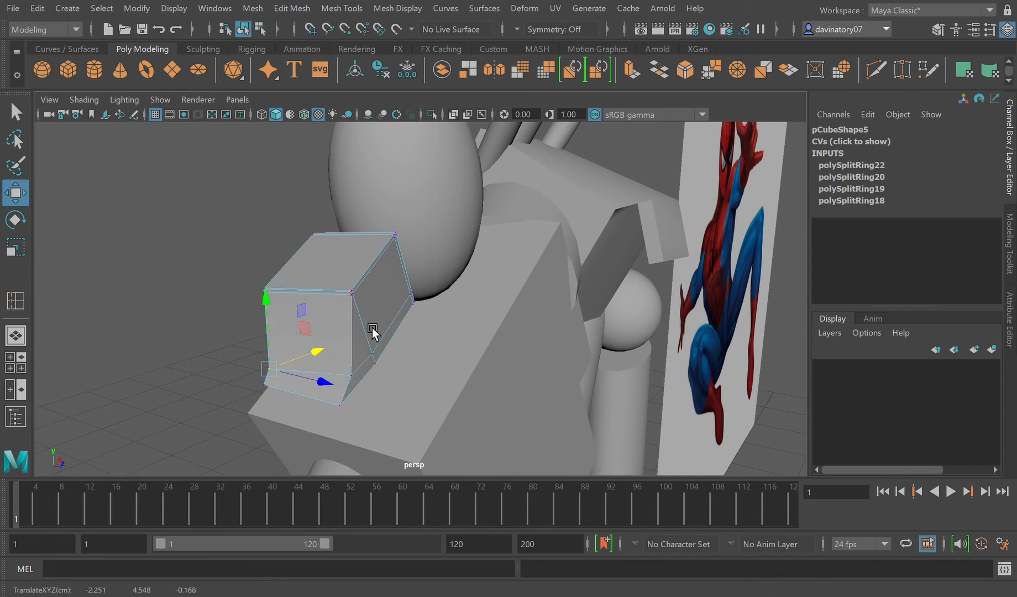
key("3")
key("1")
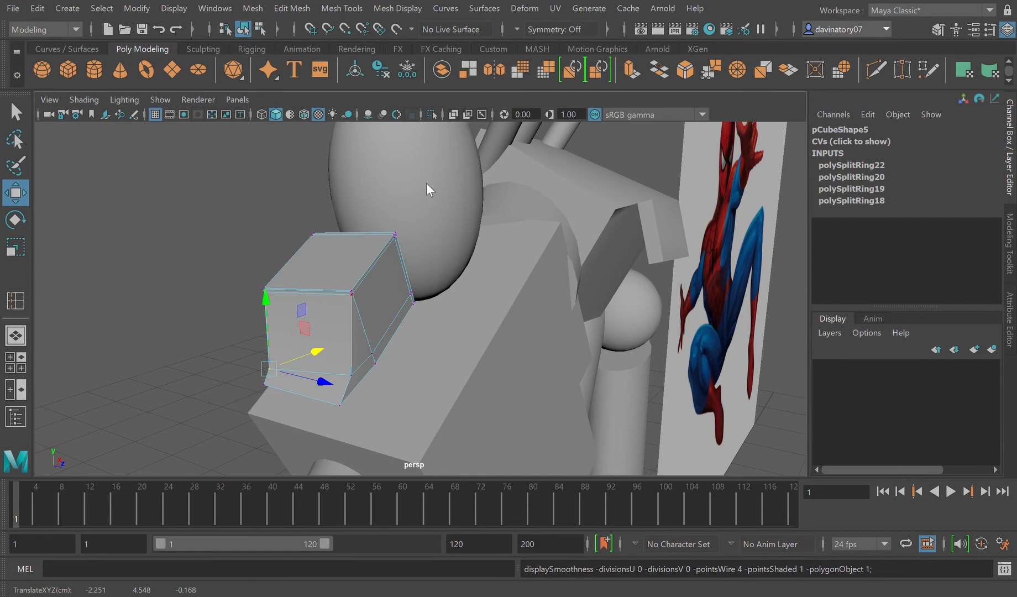
Step: Return the neck block beneath the head at Translate X -1.333, Y 4.855, and position the head sphere at Translate X -1.454, Y 5.28
key("F8")
left_click_drag(385, 288, 448, 267)
left_click_drag(420, 307, 370, 329, "alt")
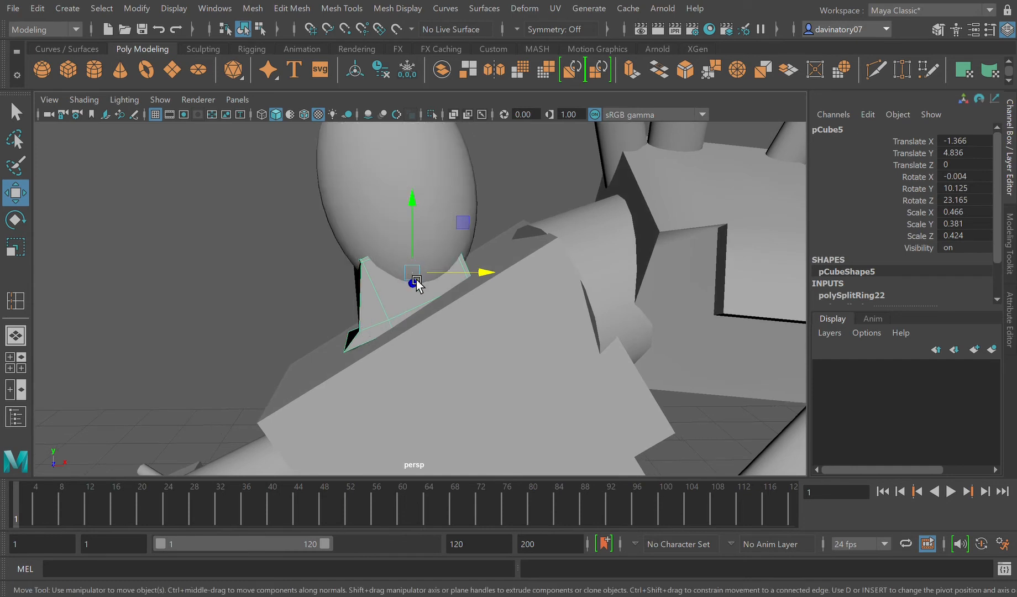
left_click_drag(443, 279, 421, 294)
left_click_drag(405, 243, 465, 295)
left_click(408, 217)
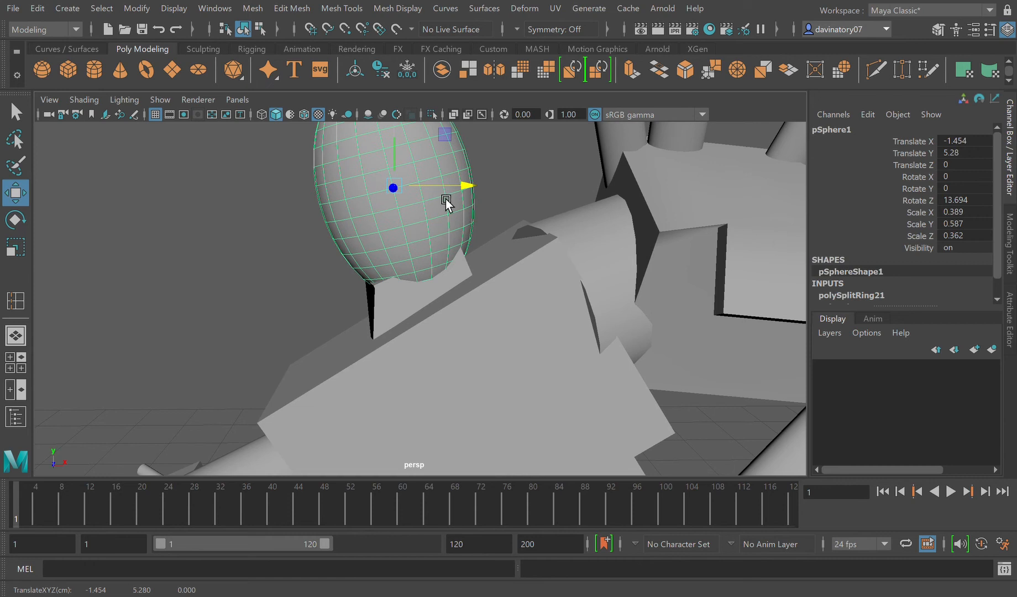
left_click(390, 311)
left_click_drag(440, 258, 427, 327)
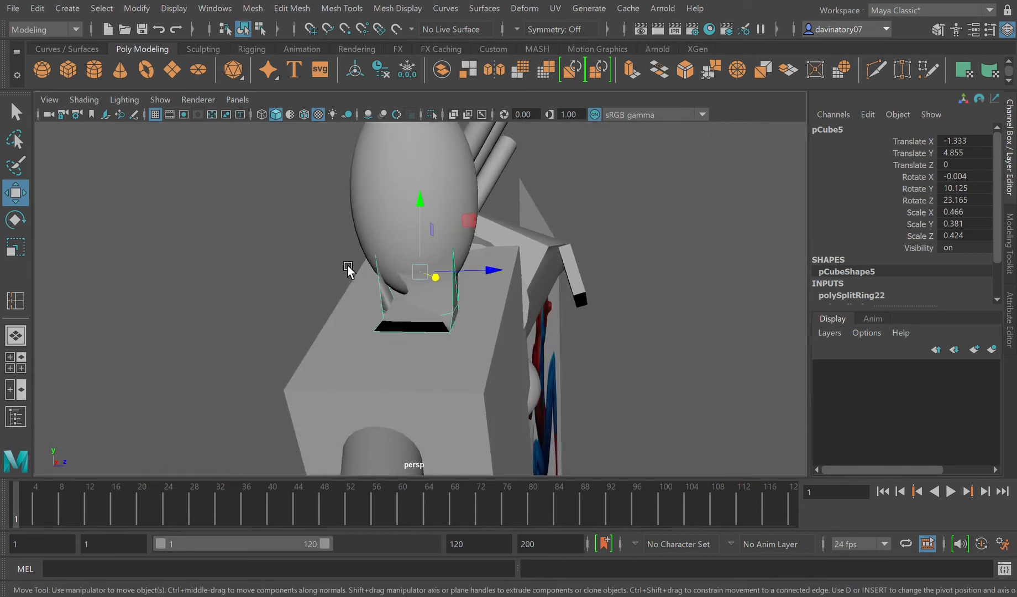
Step: Duplicate the torso block, raise the copy to Translate Y 4.676 and scale it to 0.575, 0.389, 0.357 inside the neck
left_click(399, 372)
key("ctrl+d")
left_click_drag(447, 336, 445, 251)
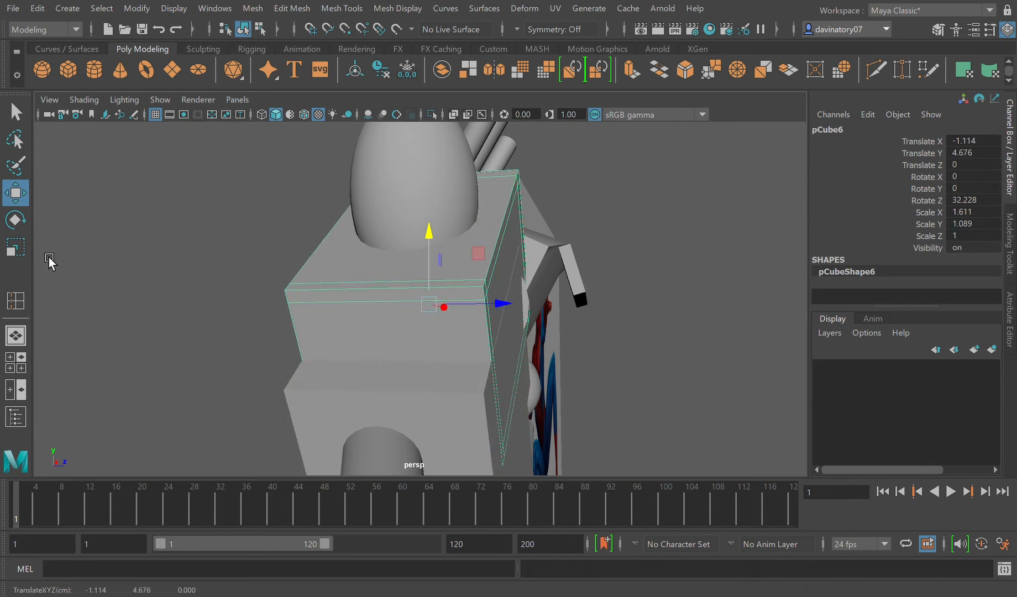
left_click(16, 247)
left_click_drag(447, 305, 271, 334)
key("w")
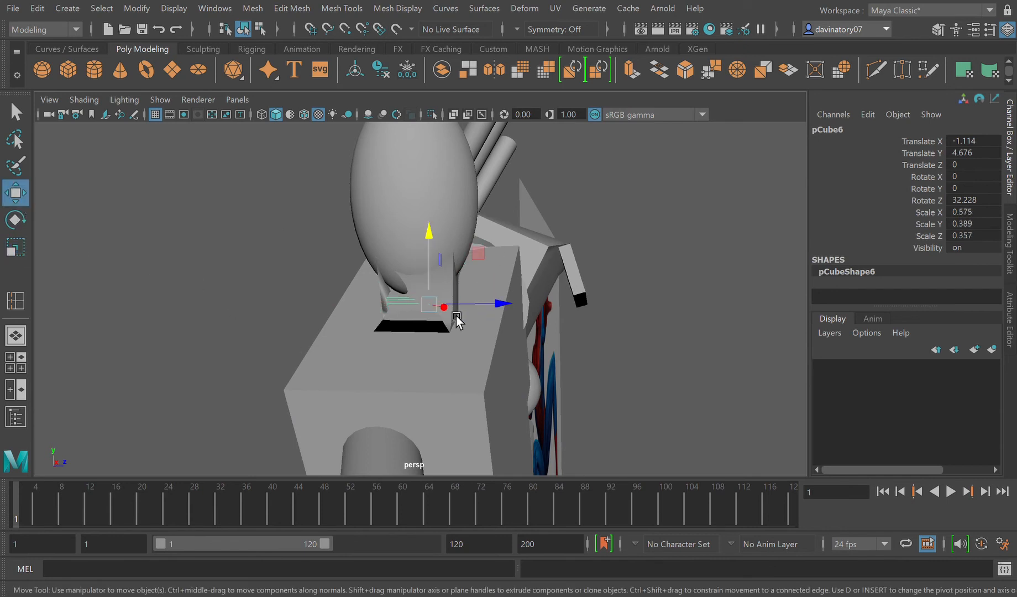
Step: Move the duplicated block out of the neck to Translate Z -0.953 and scale it down to 0.199, 0.134, 0.123
left_click_drag(442, 306, 236, 291)
left_click(13, 249)
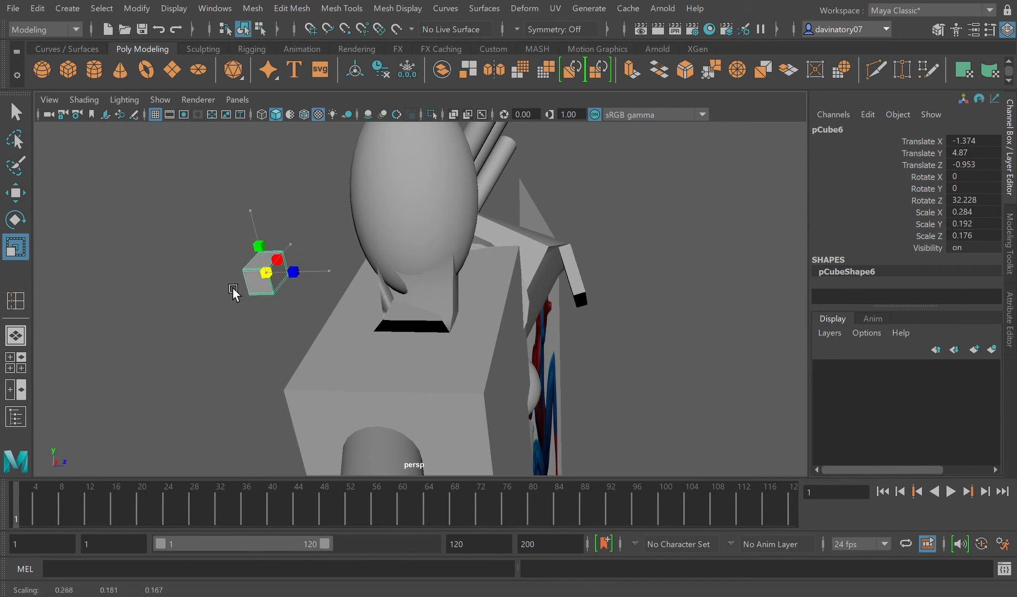
left_click(16, 193)
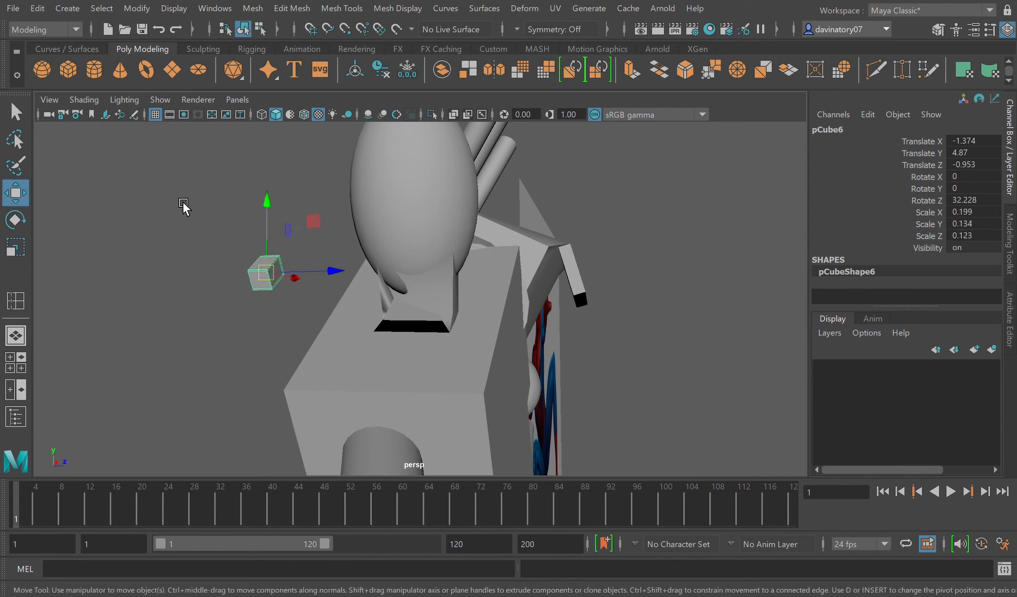
Step: Move the shrunken block in front of the head at Translate X -1.902, Y 5.072, Z -0.04
left_click_drag(336, 271, 516, 313)
left_click_drag(504, 260, 232, 328)
left_click_drag(232, 287, 248, 188)
left_click_drag(273, 238, 430, 411)
mouse_move(279, 374)
left_mouse_down("alt")
mouse_move(327, 389)
mouse_move(373, 374)
mouse_move(280, 357)
left_mouse_up("alt")
scroll(352, 376, "down", 6)
left_click_drag(195, 282, 465, 318)
key("f")
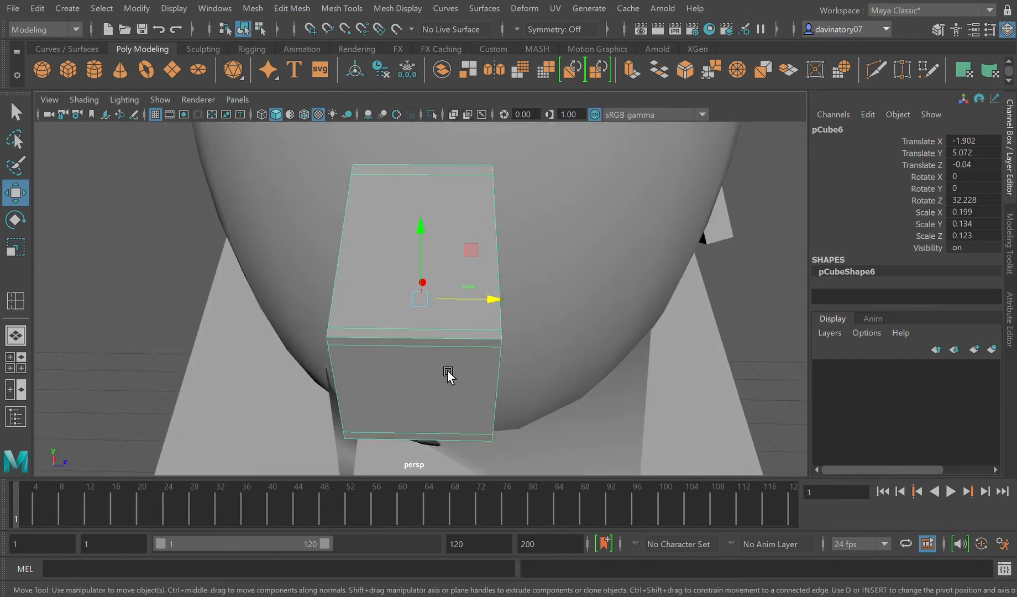
Step: Bring the small block down against the front of the neck at Translate X -1.571, Y 4.747
scroll(447, 371, "down", 5)
left_click_drag(425, 250, 398, 430)
left_click(477, 277)
left_click(422, 286)
left_click_drag(475, 397, 580, 406, "alt")
Step: Stretch the small neck block to Scale Y 0.282 and Scale Z 0.357 so it spans the front of the neck
left_click(13, 250)
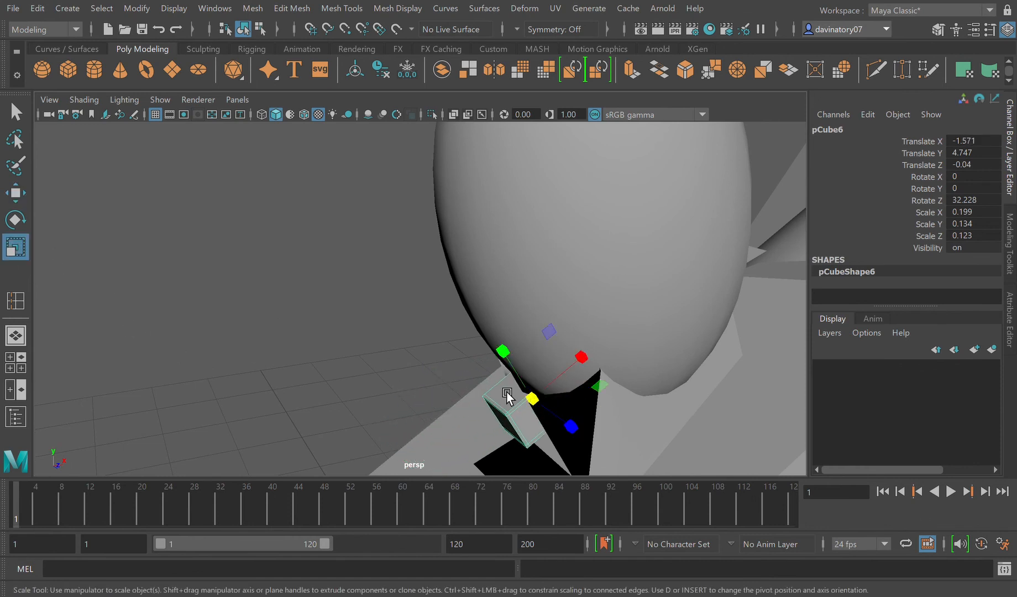
left_click_drag(572, 426, 551, 436)
left_click_drag(434, 334, 464, 276)
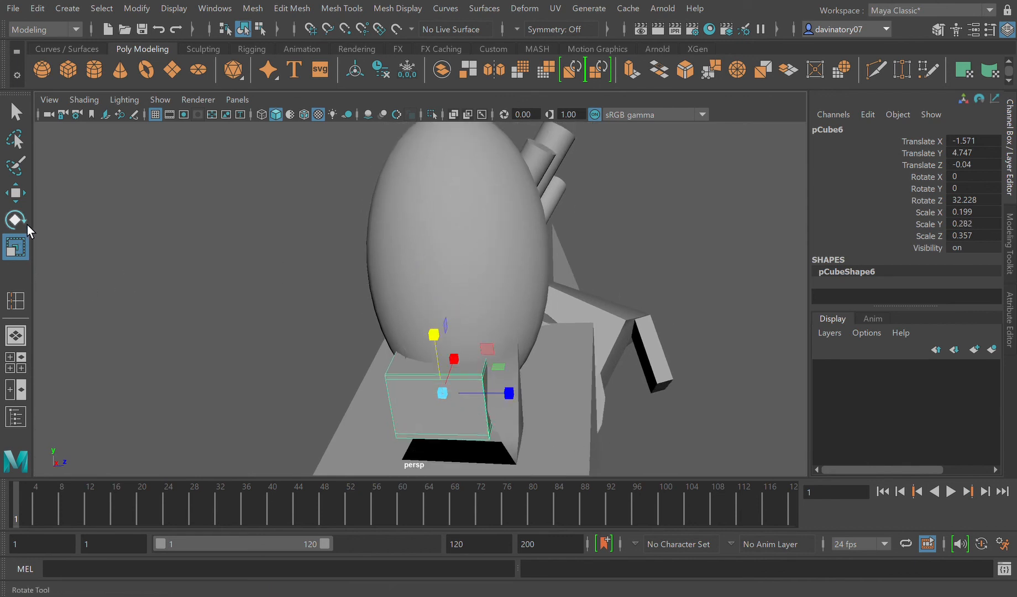
Step: Shift the front neck block sideways to Translate Z 0.073 to cover the gap in the neck
left_click(17, 197)
left_click_drag(513, 406, 504, 444)
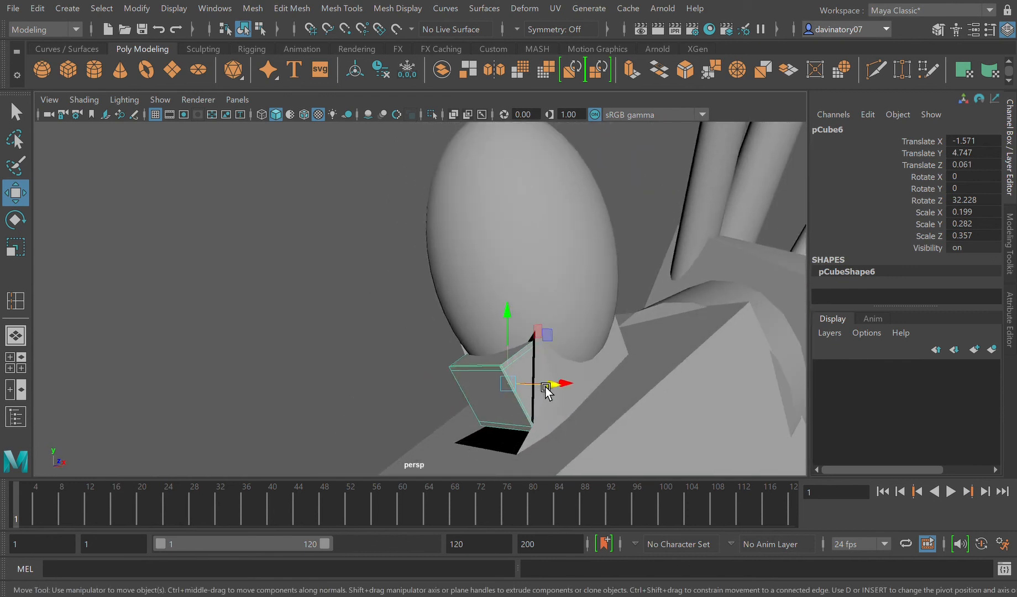
left_click_drag(547, 390, 566, 393)
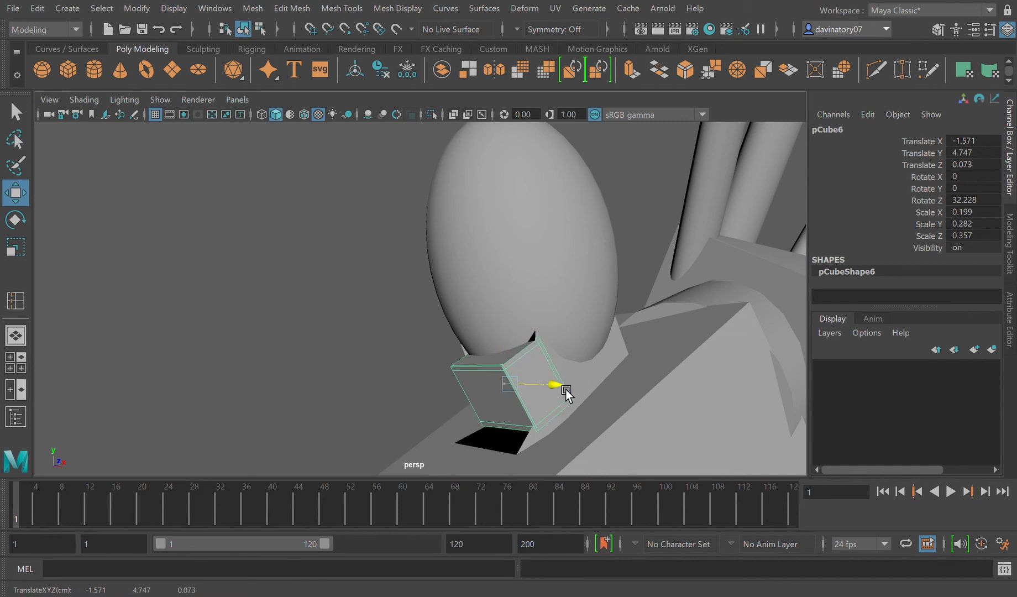
Step: Move the head sphere to Translate X -1.511 and compare the figure with the reference image
scroll(559, 397, "down", 8)
left_click(429, 317)
left_click_drag(472, 369, 481, 333, "alt")
left_click(463, 269)
left_click_drag(518, 287, 511, 286)
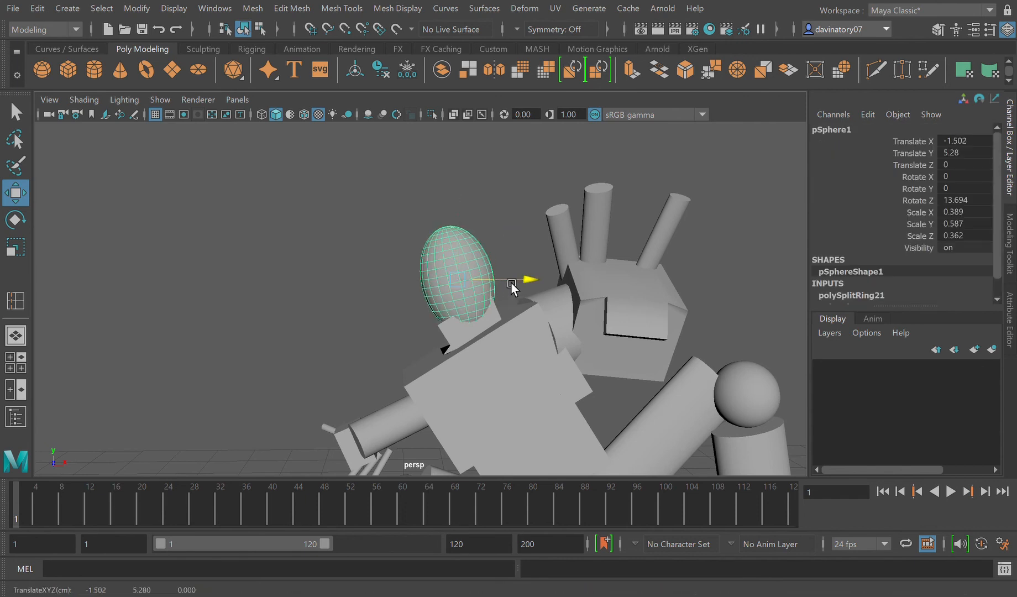
scroll(510, 286, "down", 10)
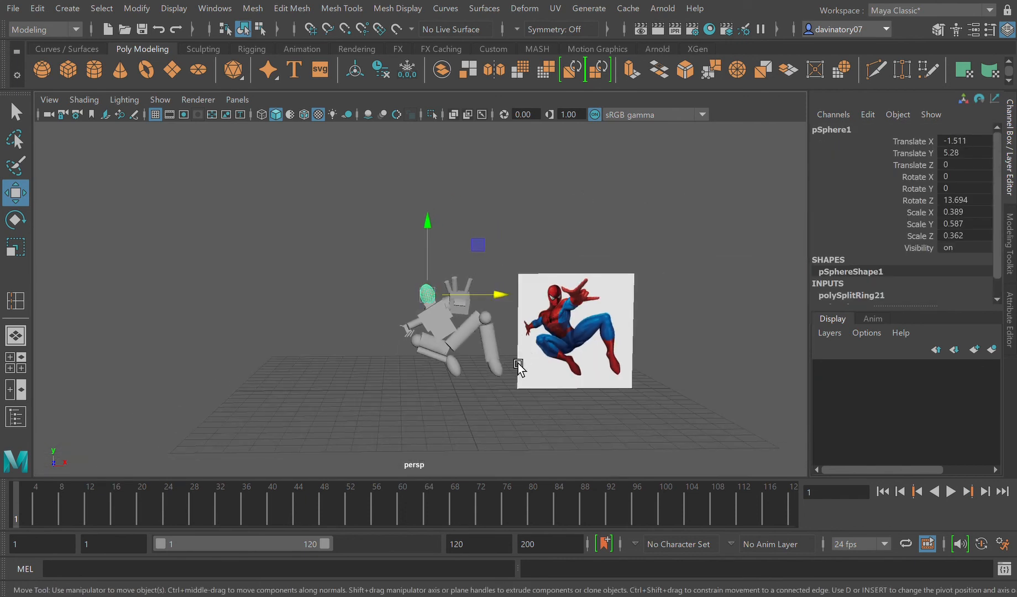
scroll(515, 387, "up", 2)
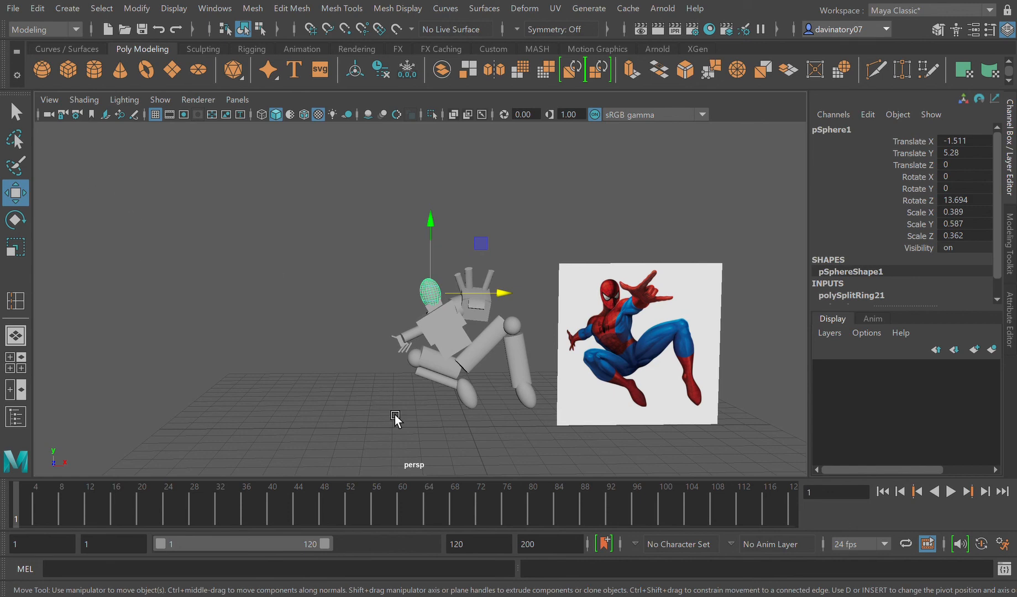
Step: Reposition the head sphere over the neck at about Translate X -1.441, Y 5.228, Z 0.186
left_click_drag(464, 394, 471, 405, "alt")
scroll(470, 357, "up", 8)
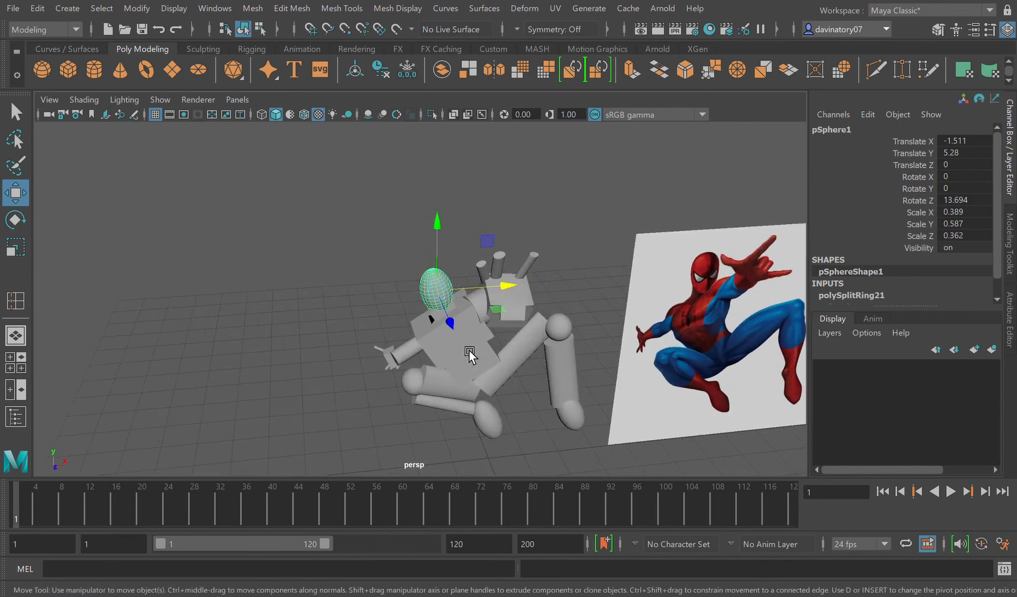
scroll(502, 313, "up", 3)
left_click_drag(486, 310, 483, 268)
left_click_drag(475, 231, 476, 239)
left_click_drag(502, 337, 487, 320, "alt")
left_click(517, 288)
key("ctrl+z")
left_click_drag(520, 285, 537, 288)
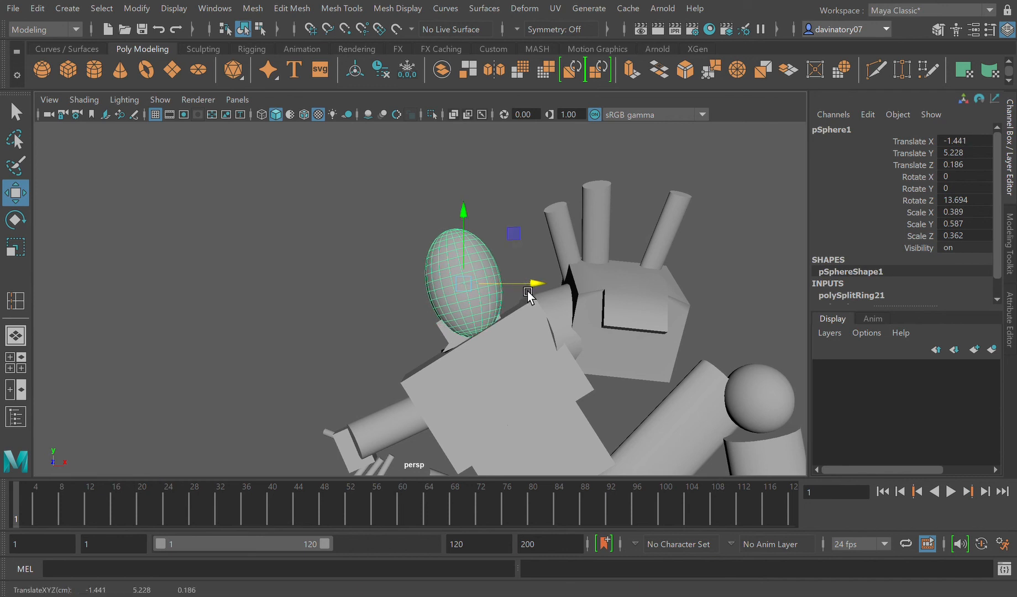
Step: Examine the reference image's shoulders, arms and legs and compare them with the blocked-out figure
scroll(691, 420, "down", 5)
left_click(700, 393)
key("f")
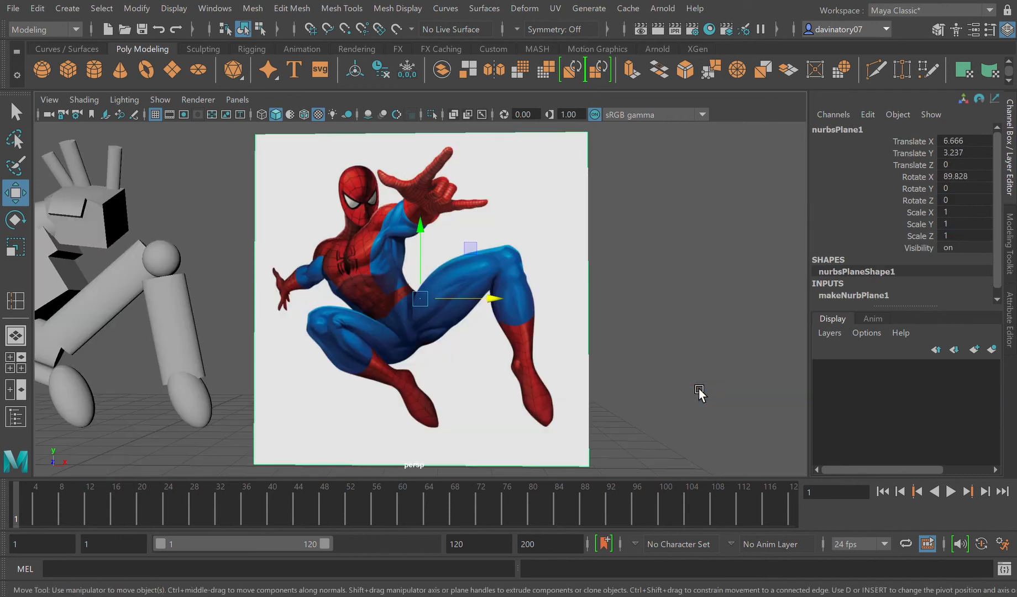
left_click_drag(459, 345, 475, 350, "alt")
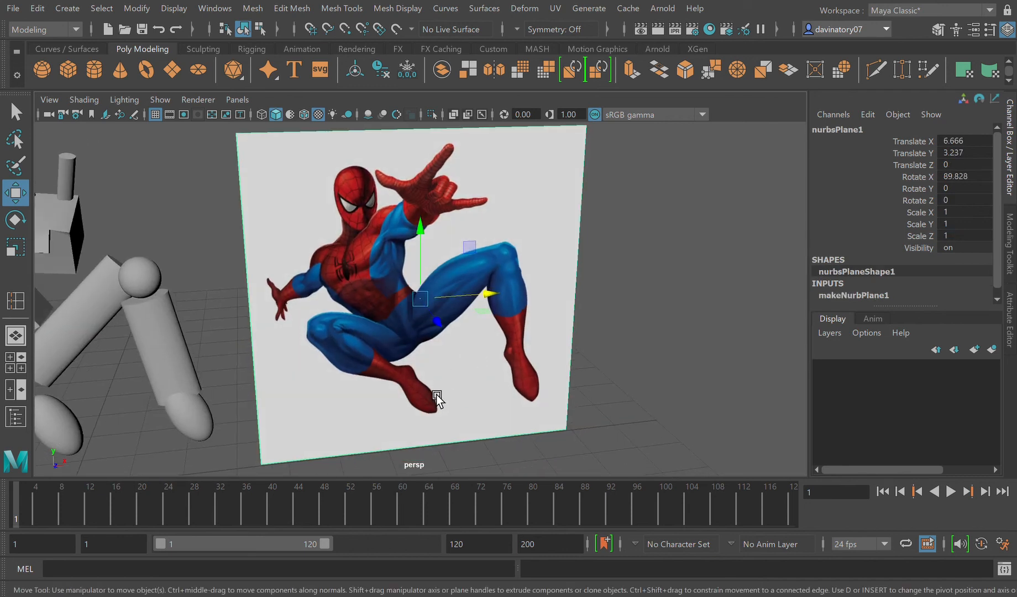
scroll(423, 394, "up", 5)
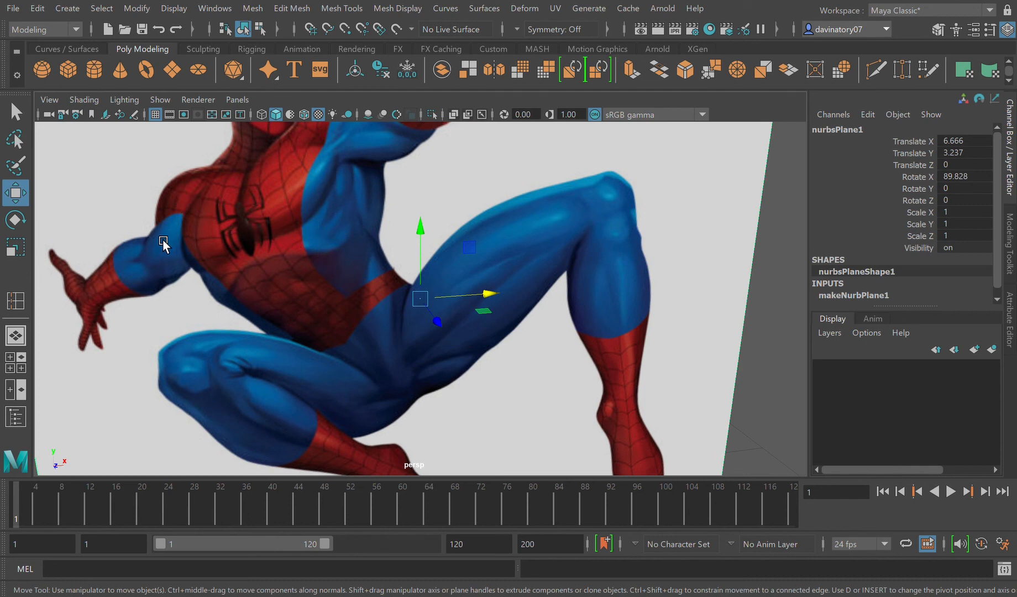
scroll(330, 274, "down", 10)
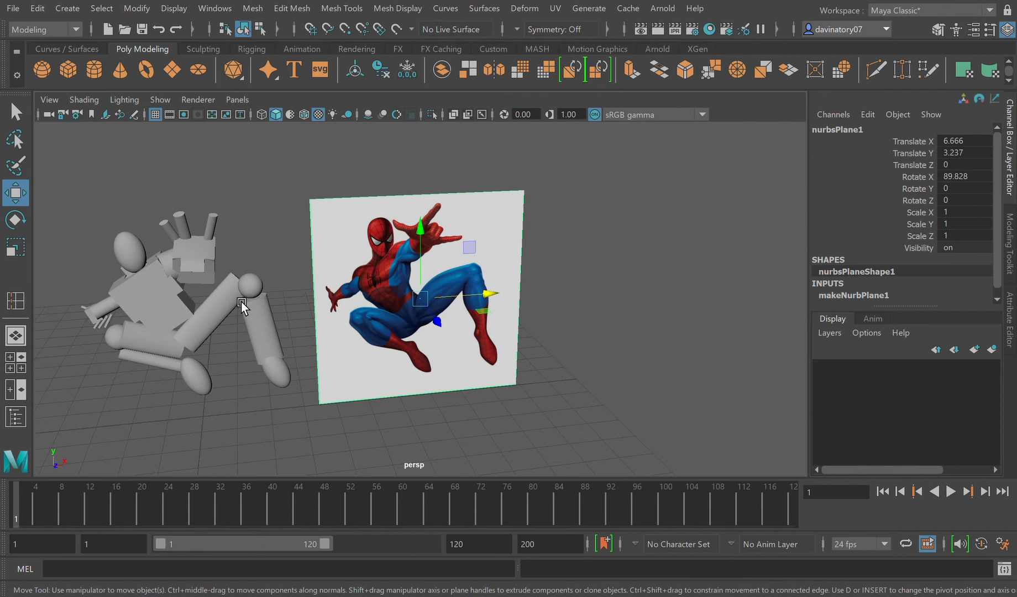
left_click_drag(241, 307, 241, 295, "alt")
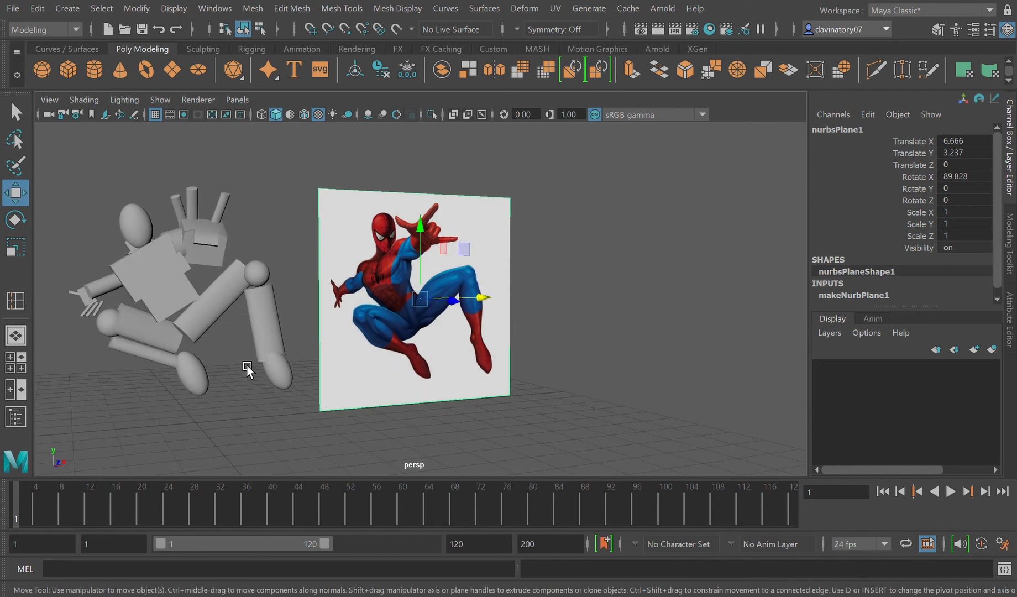
left_click(319, 307)
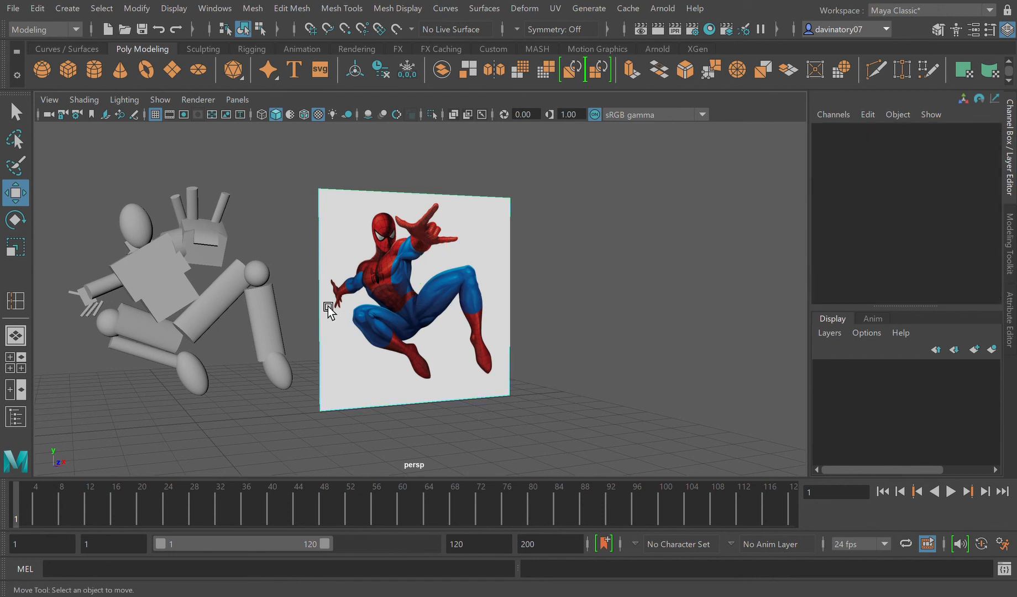
left_click_drag(338, 269, 311, 278, "alt")
Step: Duplicate the raised knee's sphere and move the copy beside the head at Translate X -0.841, Y 5.096
left_click(144, 243)
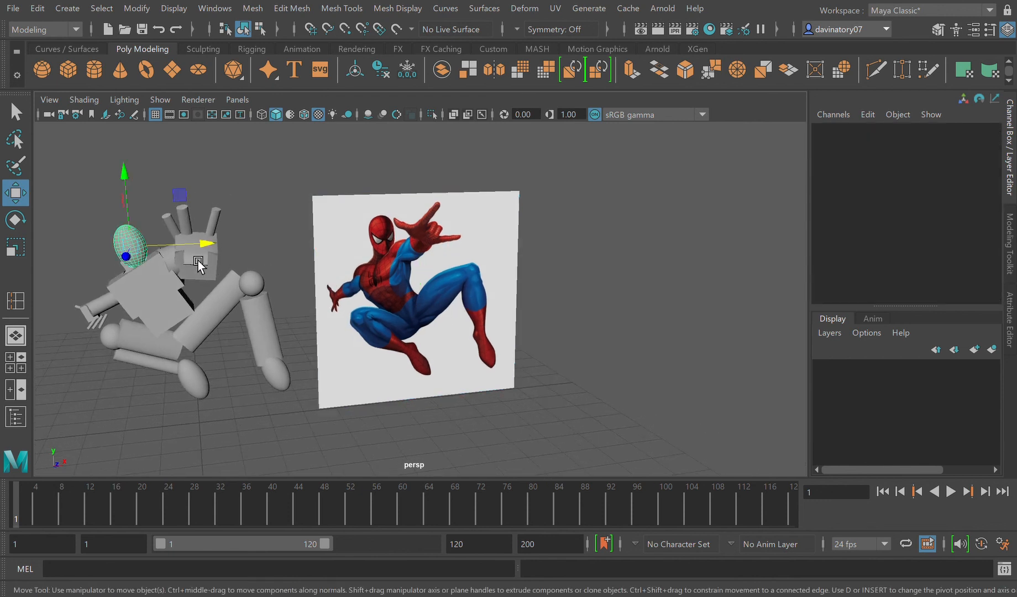
left_click(262, 294)
key("ctrl+d")
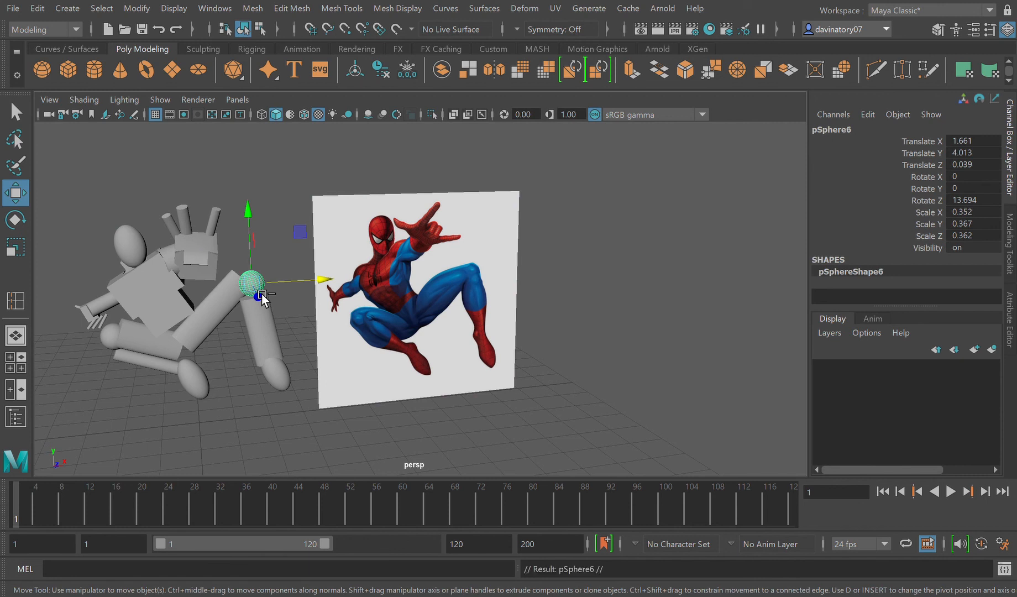
left_click_drag(265, 246, 197, 232)
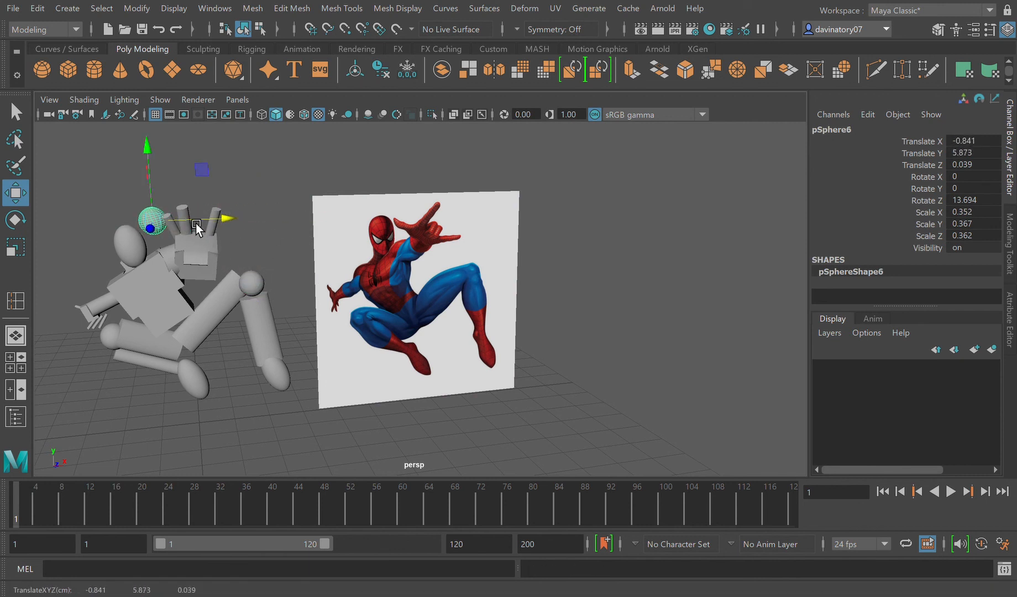
left_click_drag(159, 195, 161, 236)
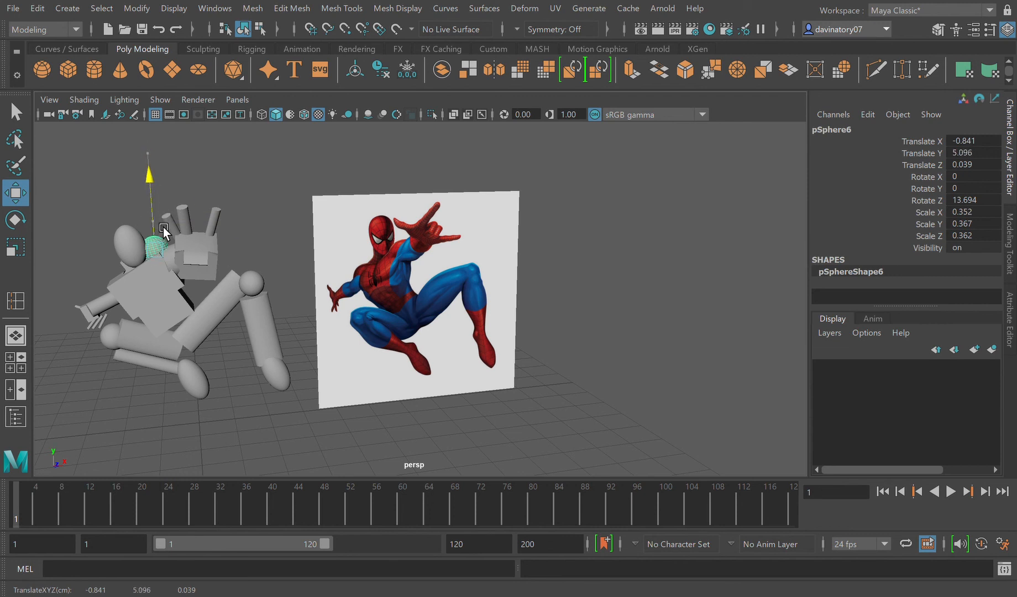
Step: Seat the copied sphere in the raised arm's shoulder at Translate Y 4.968, Z 0.117
key("f")
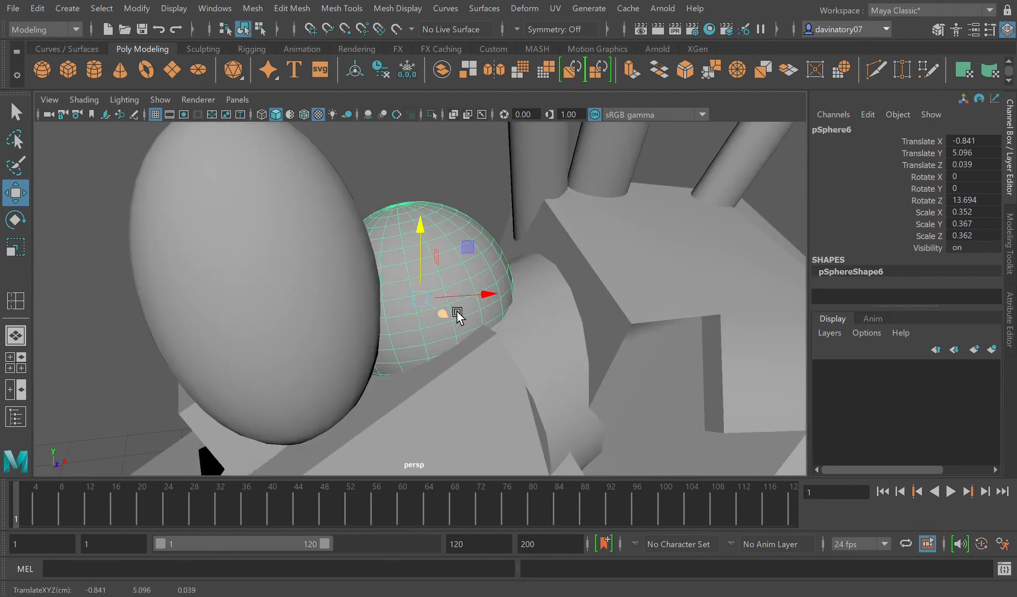
left_click_drag(450, 323, 457, 343)
left_click_drag(440, 243, 426, 293)
left_click_drag(457, 359, 450, 352)
scroll(453, 366, "down", 5)
scroll(453, 366, "down", 5)
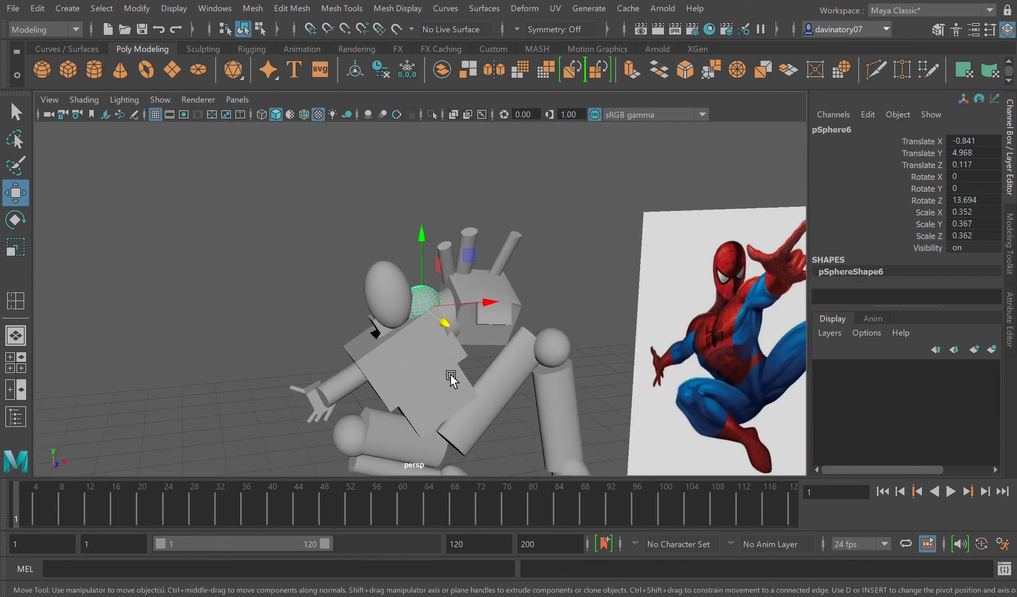
Step: Duplicate the shoulder sphere and move the copy above the lowered arm at Translate X -2.763, Y 4.391
key("ctrl+d")
left_click_drag(473, 313, 358, 333)
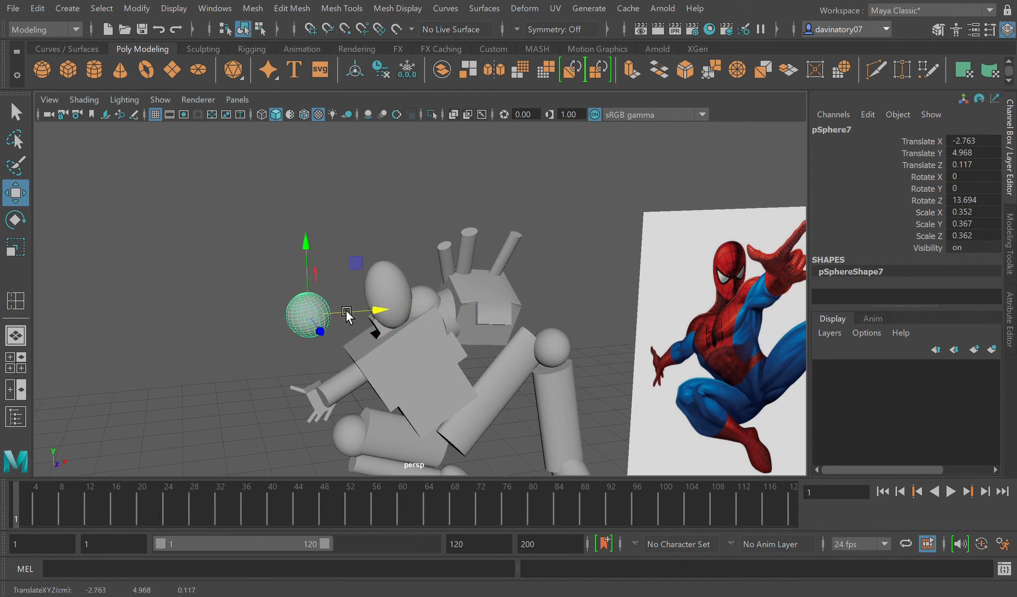
left_click_drag(319, 281, 319, 316)
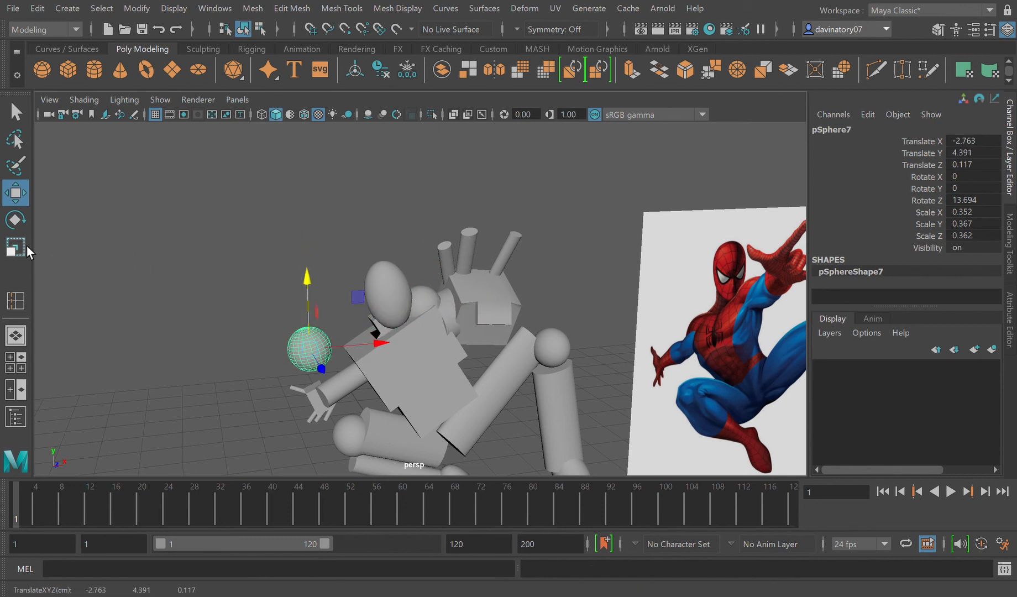
Step: Scale the new sphere down to 0.166, 0.173, 0.171
key("r")
left_click_drag(320, 358, 214, 333)
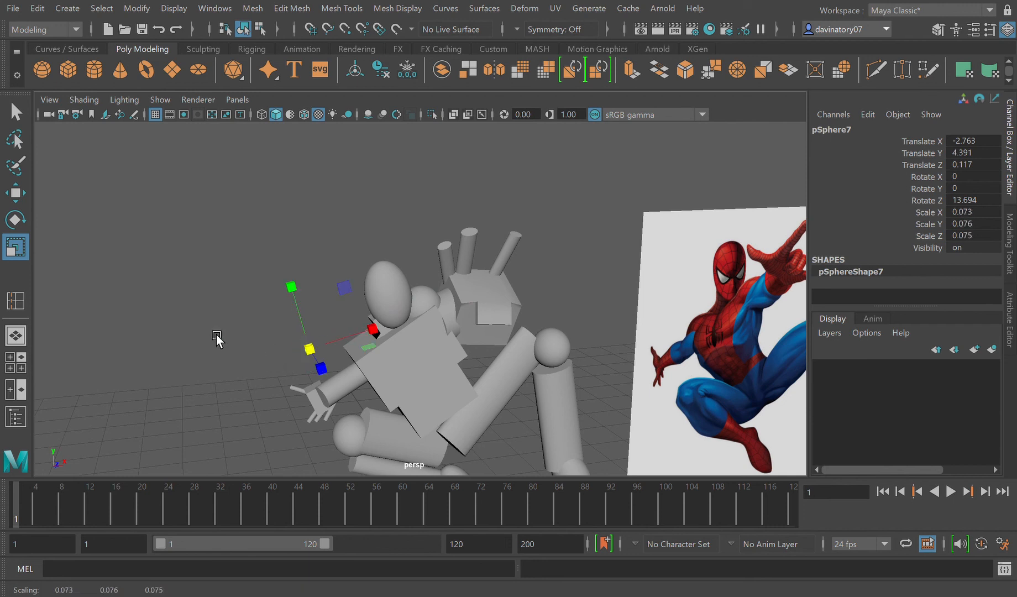
left_click_drag(325, 357, 334, 364)
left_click(17, 194)
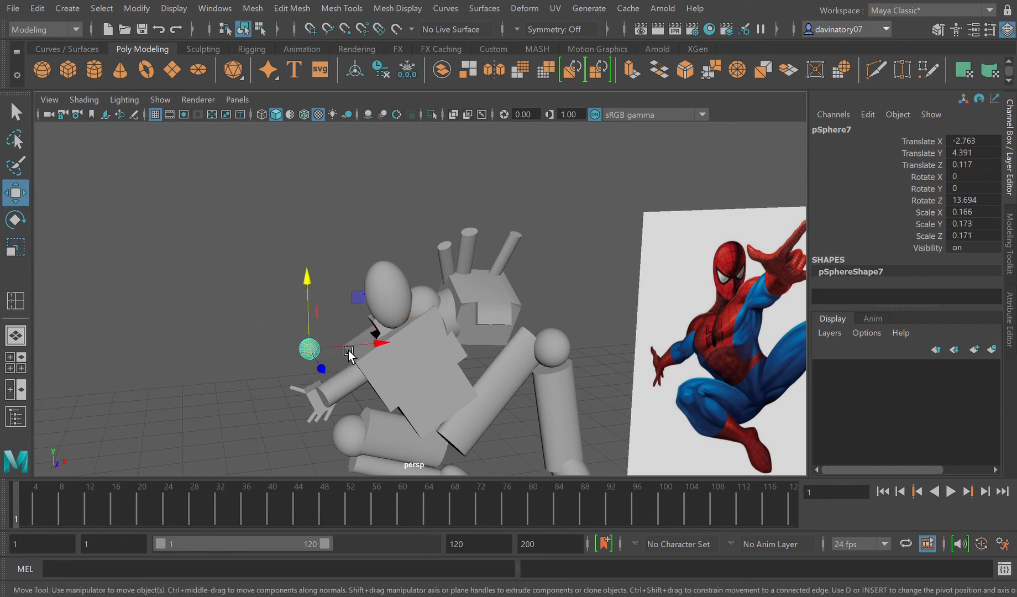
Step: Place the small sphere at the lowered arm's shoulder at Translate X -2.103, Y 4.055, Z 0.024
left_click_drag(348, 351, 387, 357)
left_click_drag(355, 312, 373, 322)
left_click_drag(330, 434, 382, 416, "alt")
left_click_drag(413, 356, 469, 383)
Step: Enlarge the lowered arm's shoulder sphere slightly and compare the whole figure with the reference image
left_click(16, 247)
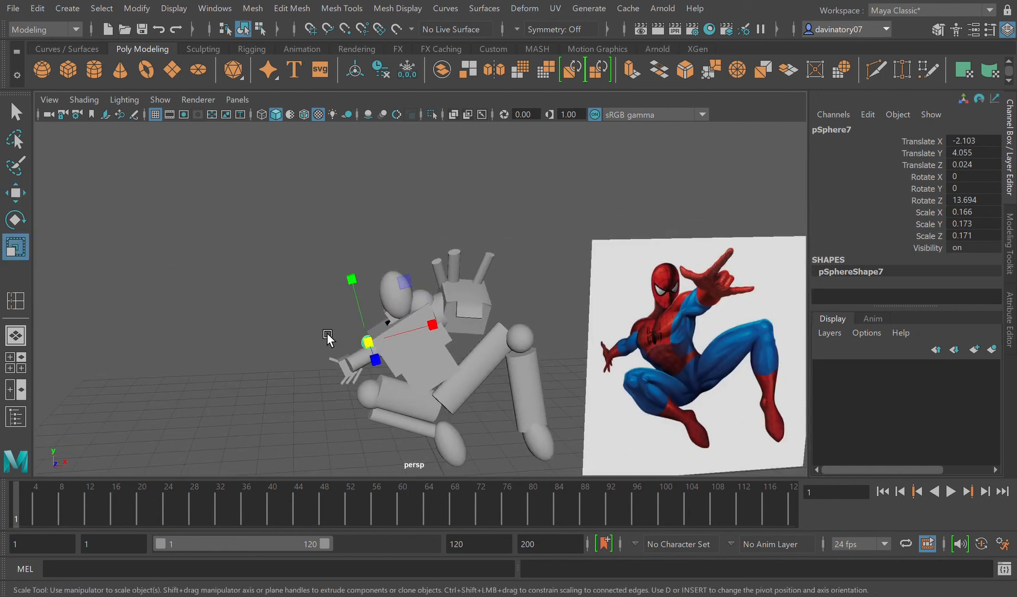
left_click_drag(369, 344, 385, 348)
left_click(290, 312)
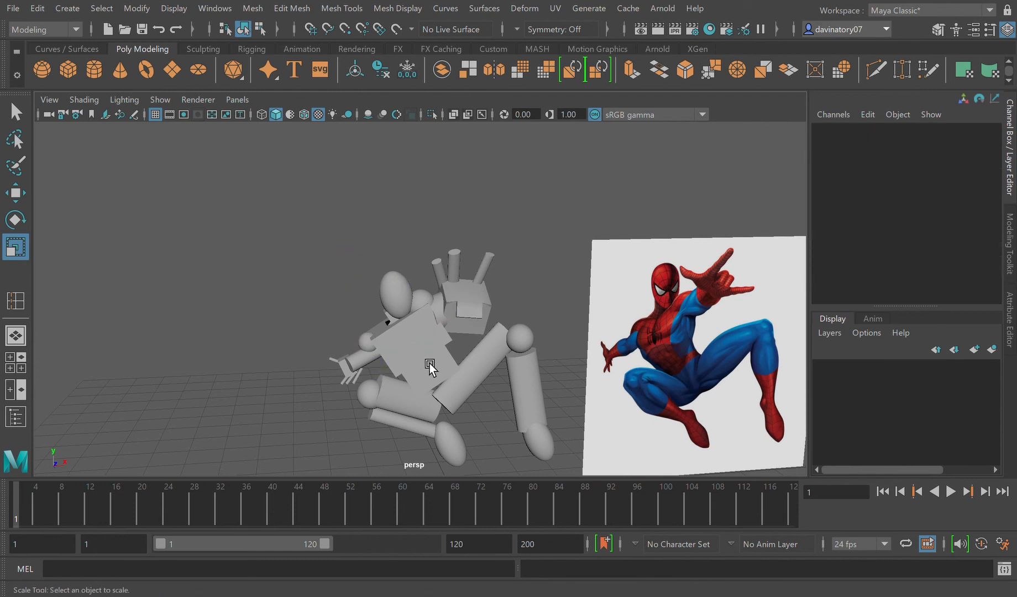
scroll(435, 373, "down", 3)
mouse_move(435, 373)
left_mouse_down("alt")
mouse_move(456, 379)
mouse_move(403, 388)
mouse_move(450, 381)
left_mouse_up("alt")
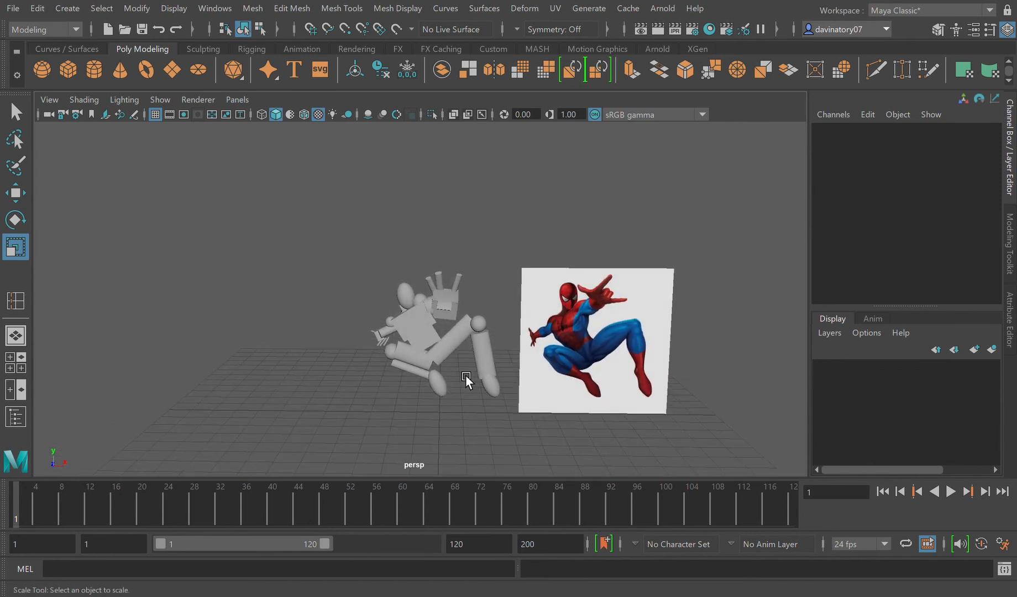